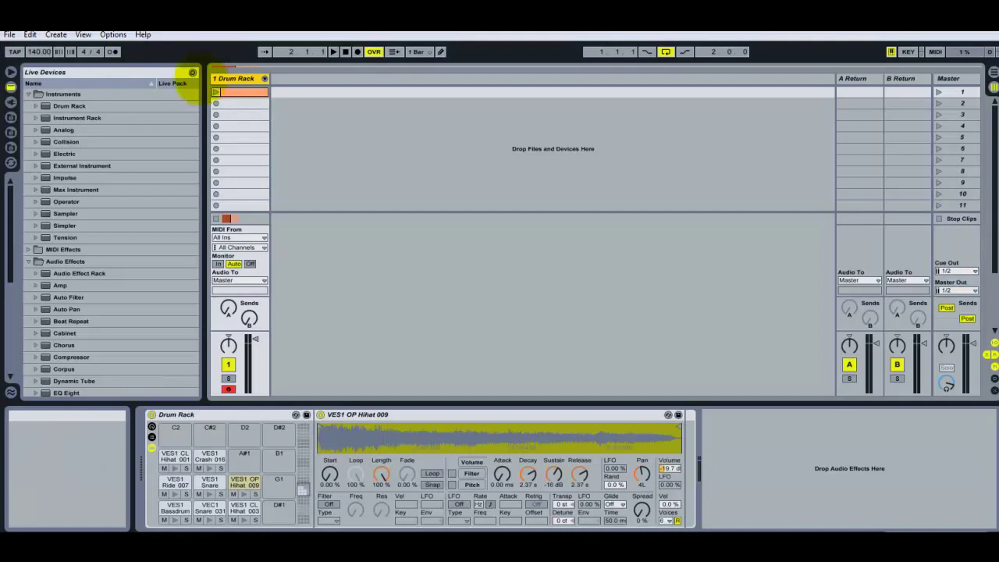
Narrow the Drum Rack track's column in Session View and select its first clip
left_click_drag(270, 79, 259, 80)
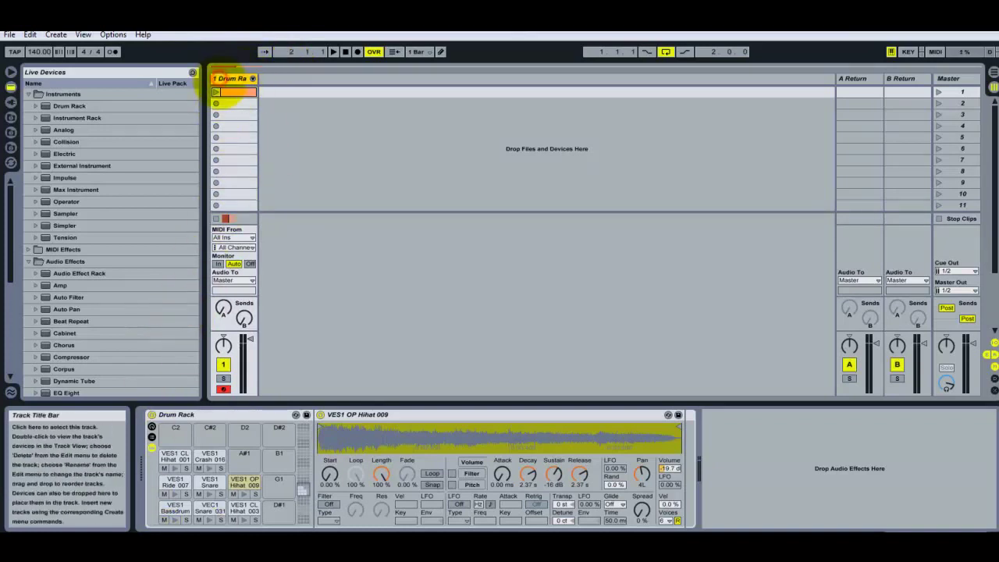
key("Tab")
key("Tab")
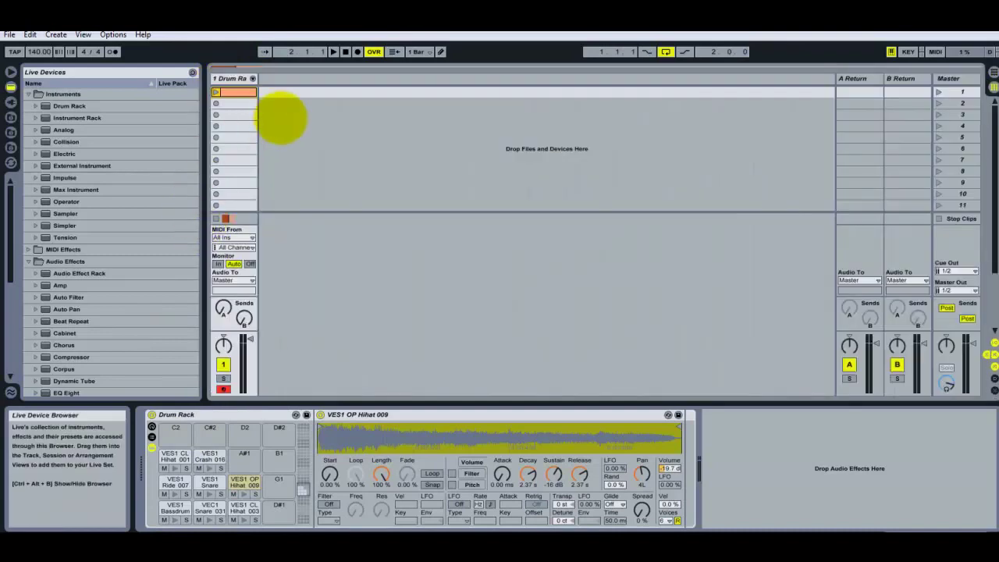
left_click(226, 76)
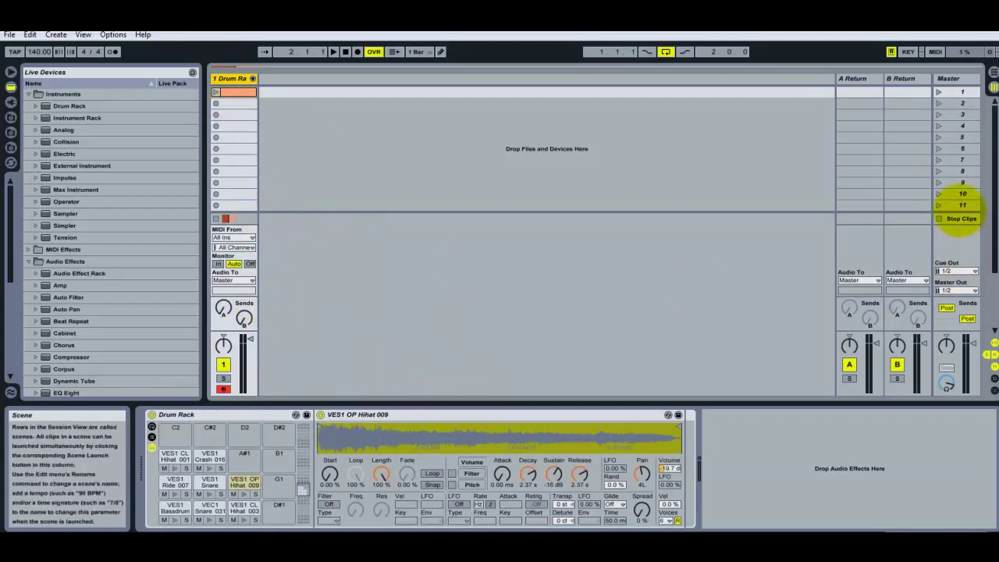
left_click(956, 205)
left_click(231, 91)
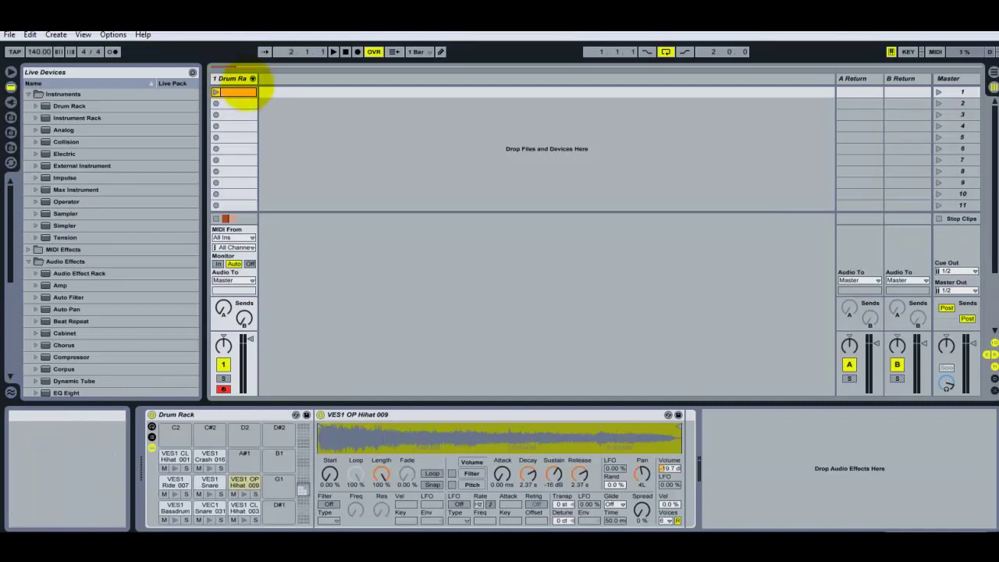
Add a temporary second MIDI track loaded with an empty Drum Rack and delete that track
key("ctrl+shift+t")
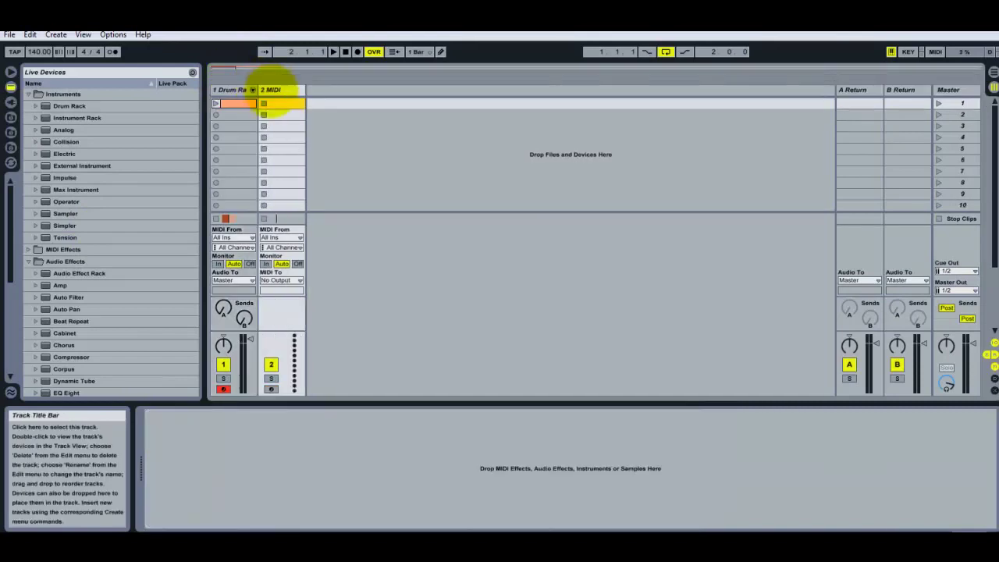
left_click(286, 89)
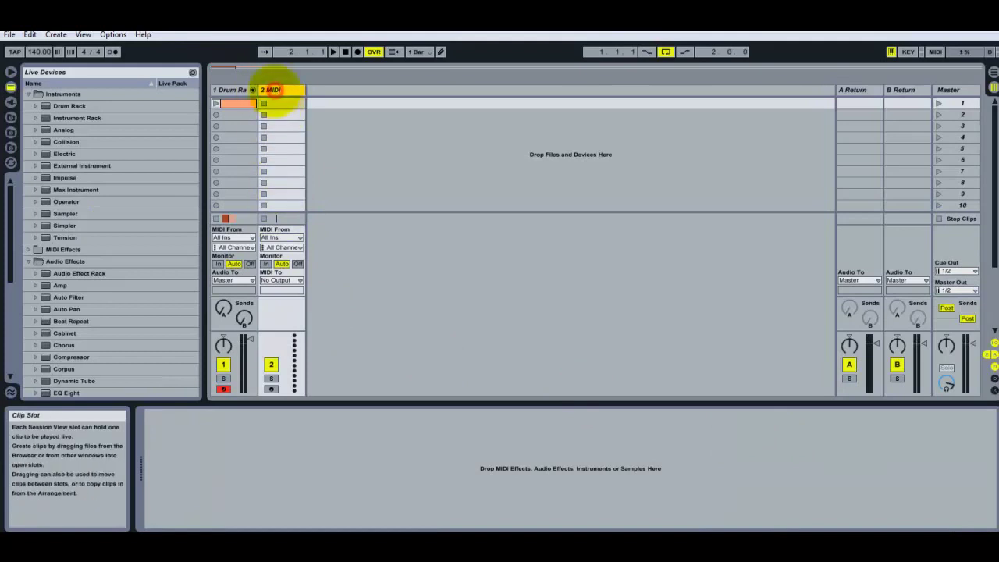
left_click(61, 105)
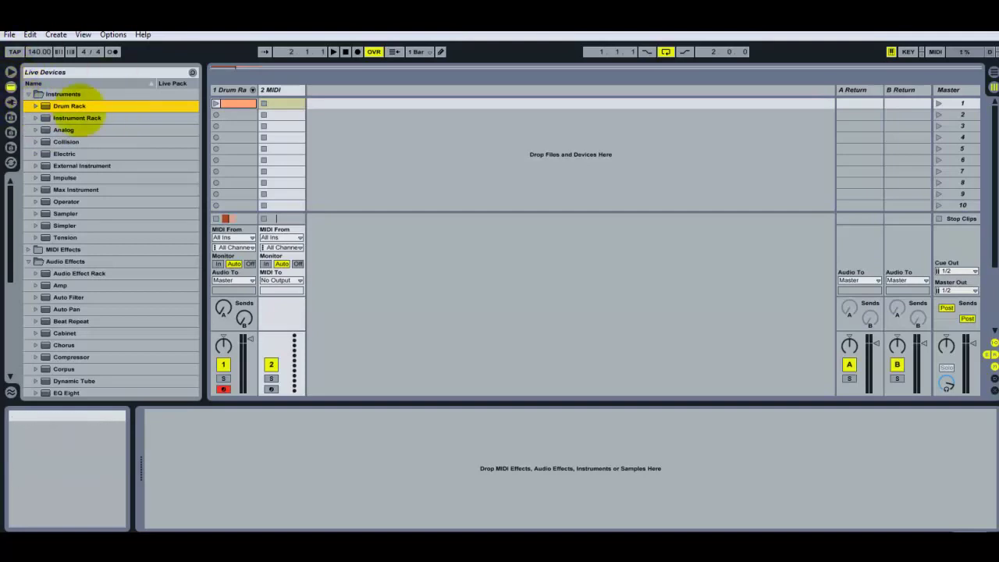
left_click_drag(78, 105, 284, 102)
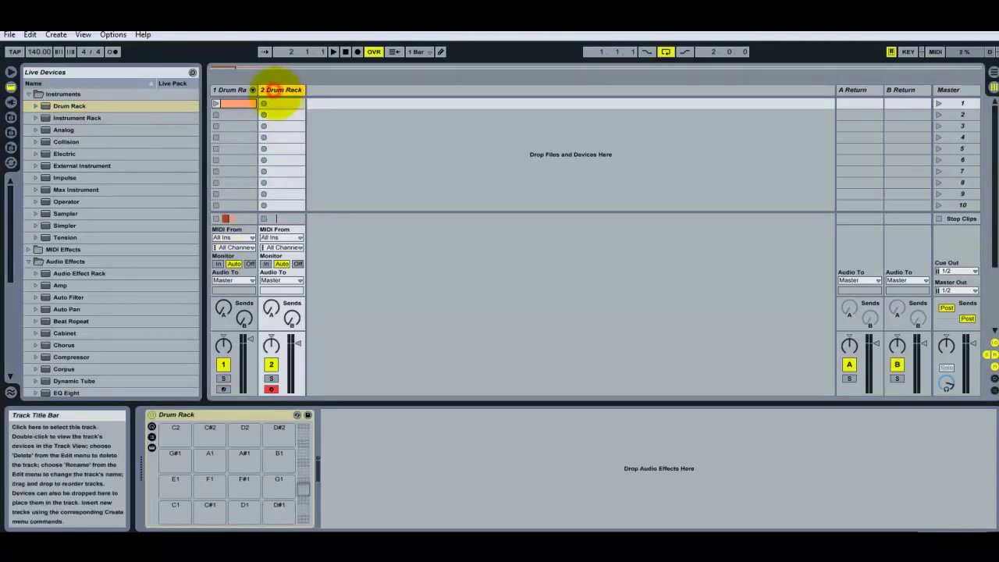
key("Delete")
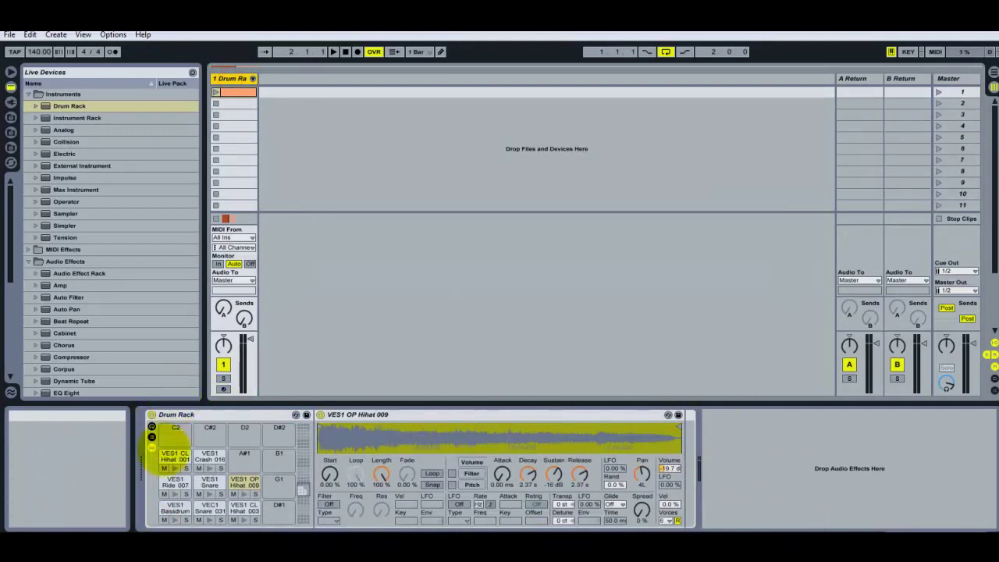
left_click(186, 415)
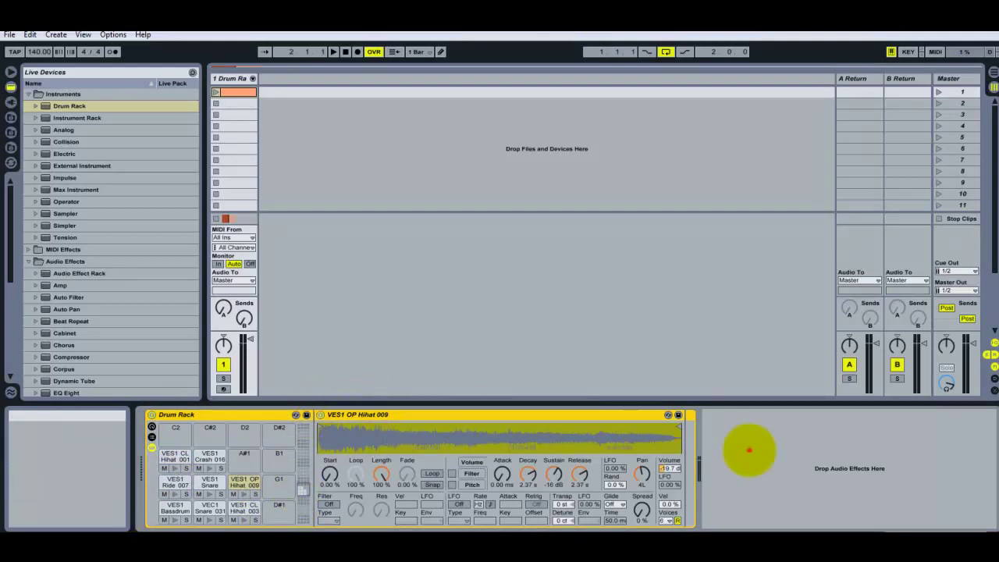
left_click(750, 445)
left_click(616, 416)
left_click(732, 456)
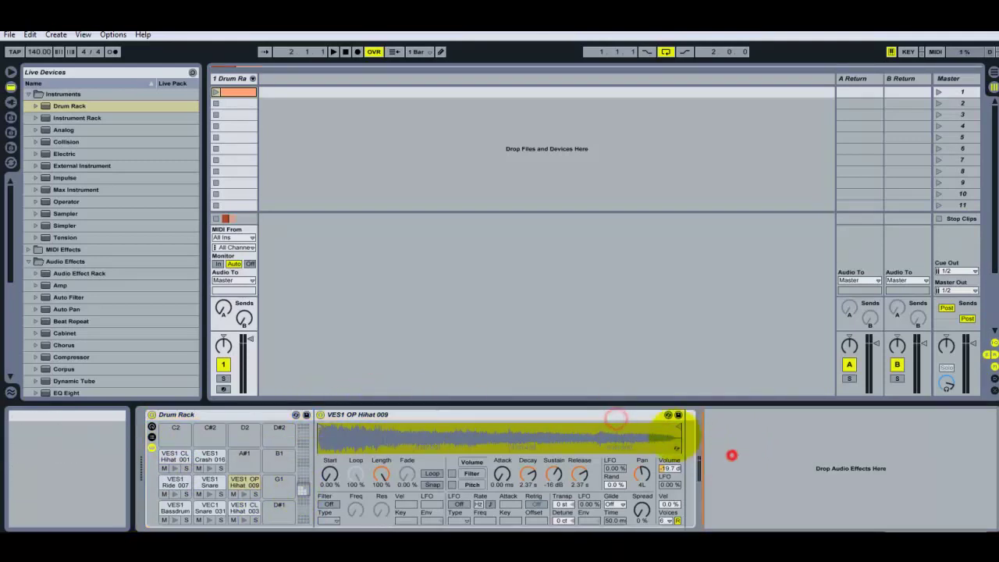
left_click(612, 417)
left_click(245, 414)
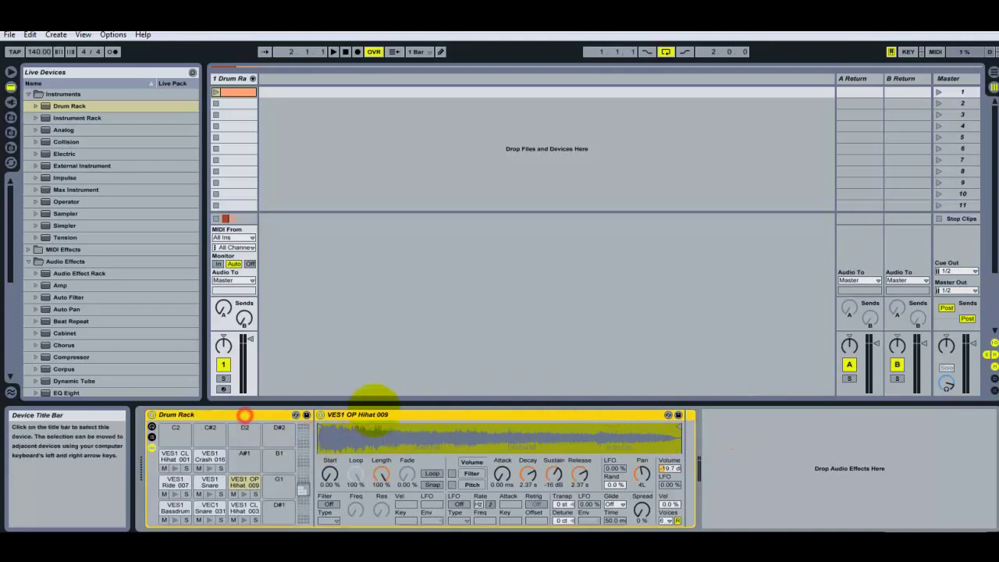
left_click(796, 468)
left_click(266, 414)
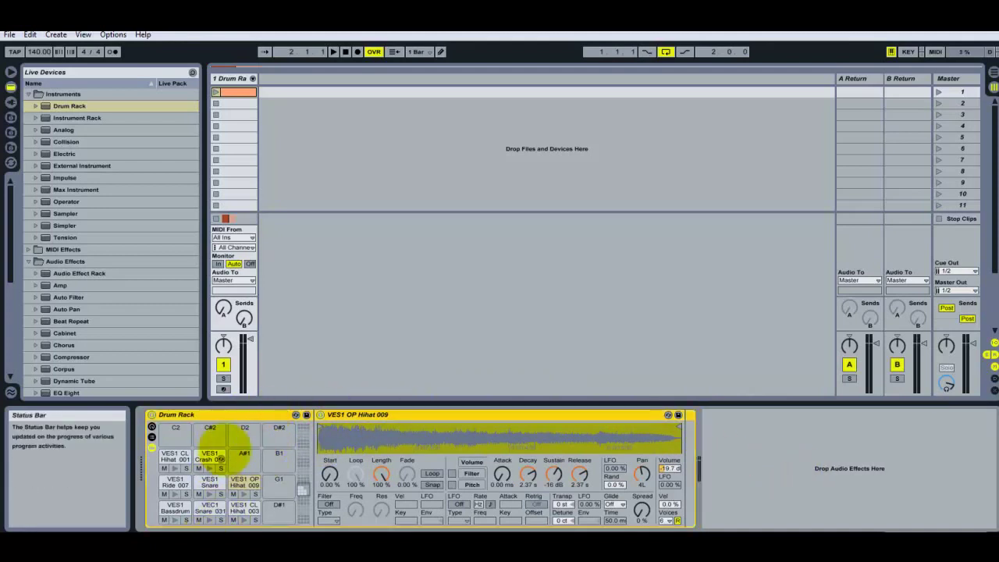
Display the VES1 Bassdrum pad's sample in the Drum Rack and open File Browser 2 at the SAMPLES folder
left_click(175, 429)
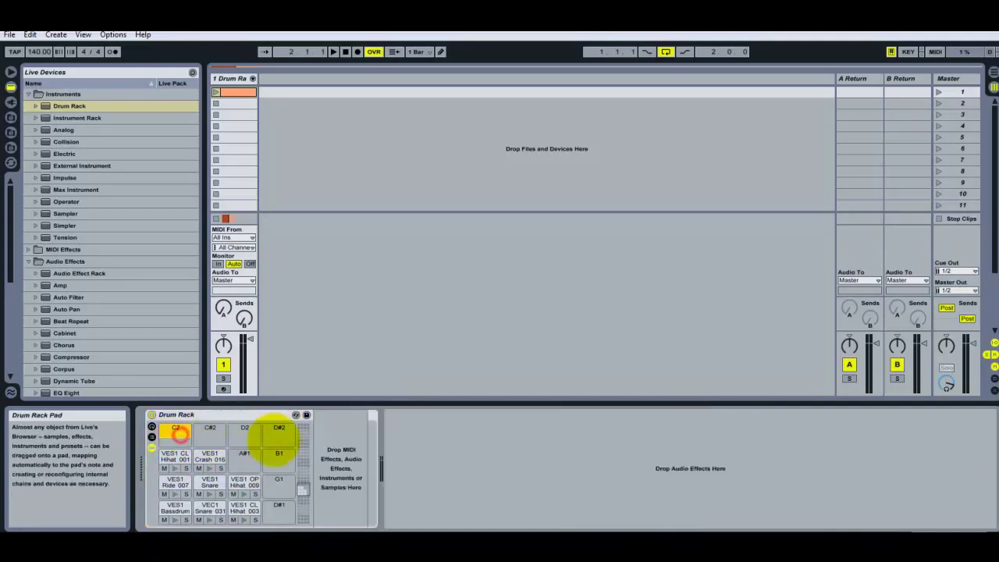
left_click(176, 509)
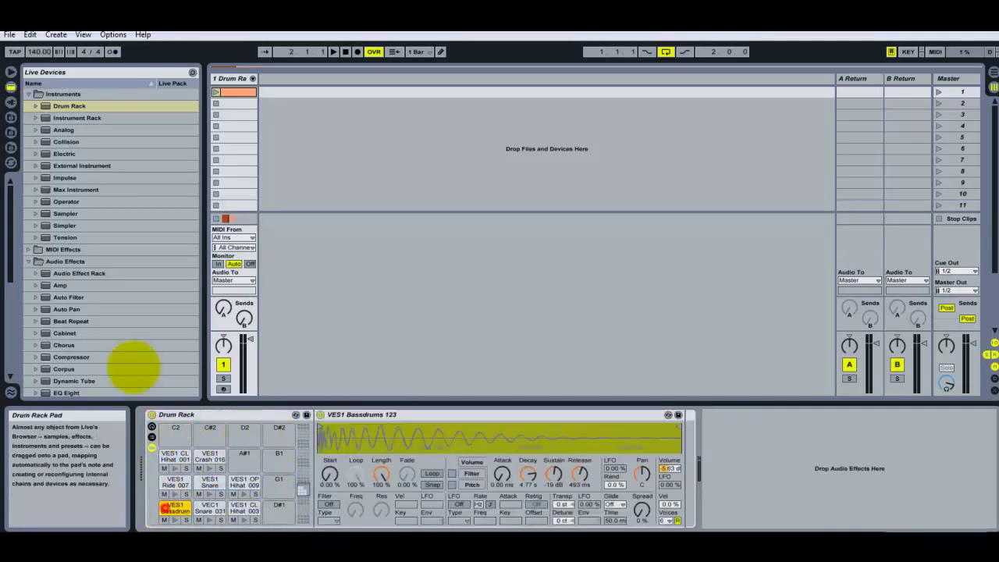
left_click(10, 132)
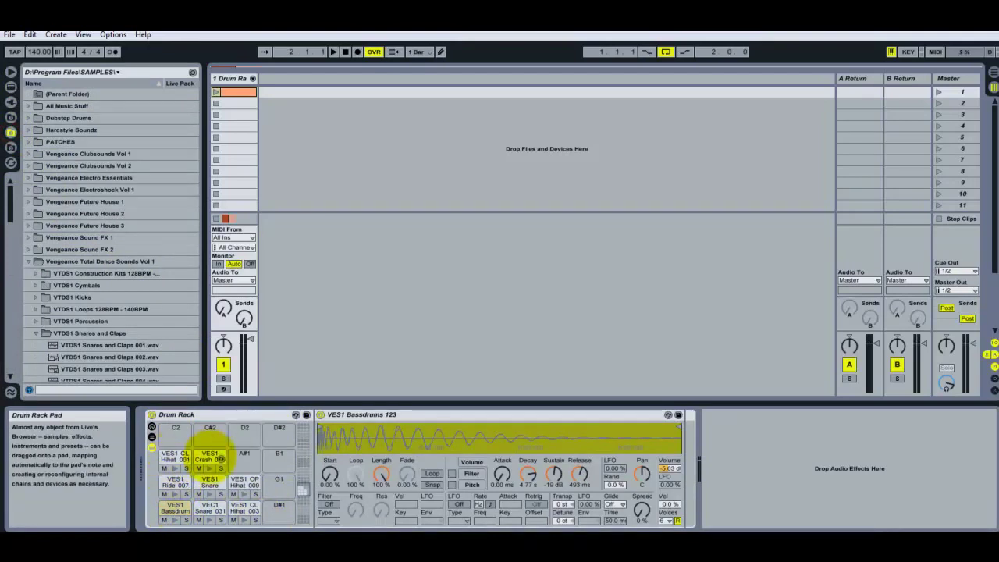
left_click(176, 519)
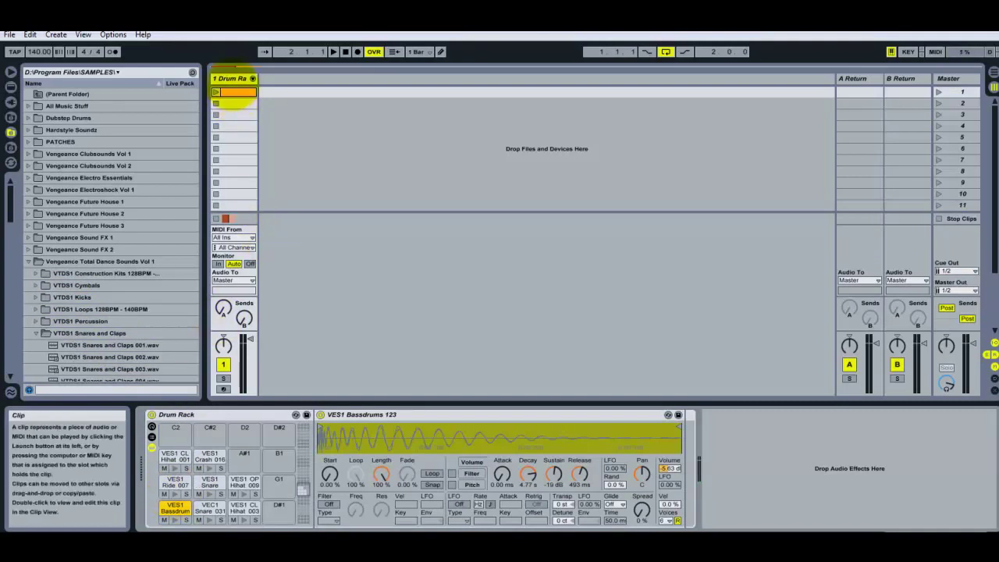
Examine the Drum Rack clip's notes in Clip View and return to the track's device view
left_click(233, 79)
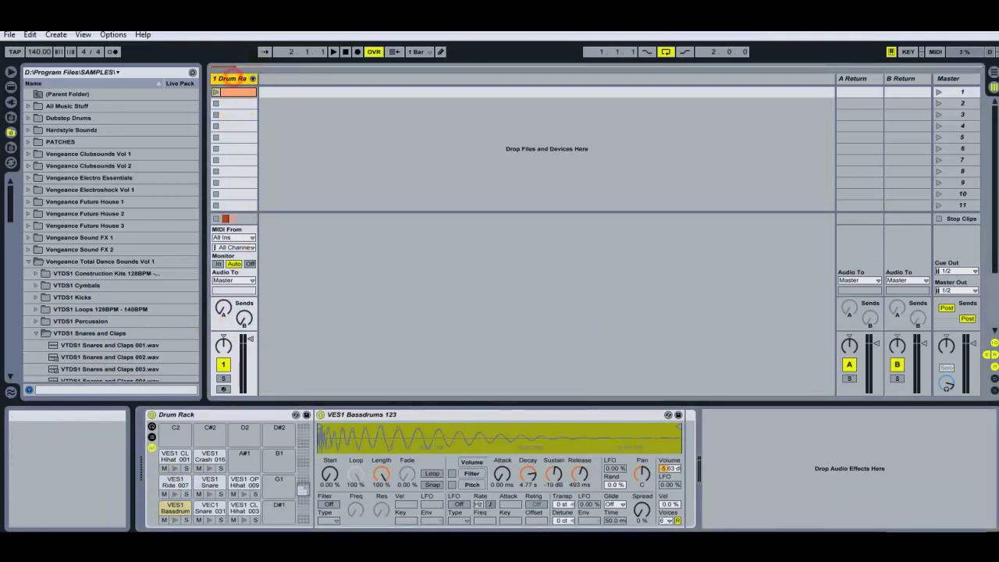
left_click(802, 540)
left_click(905, 544)
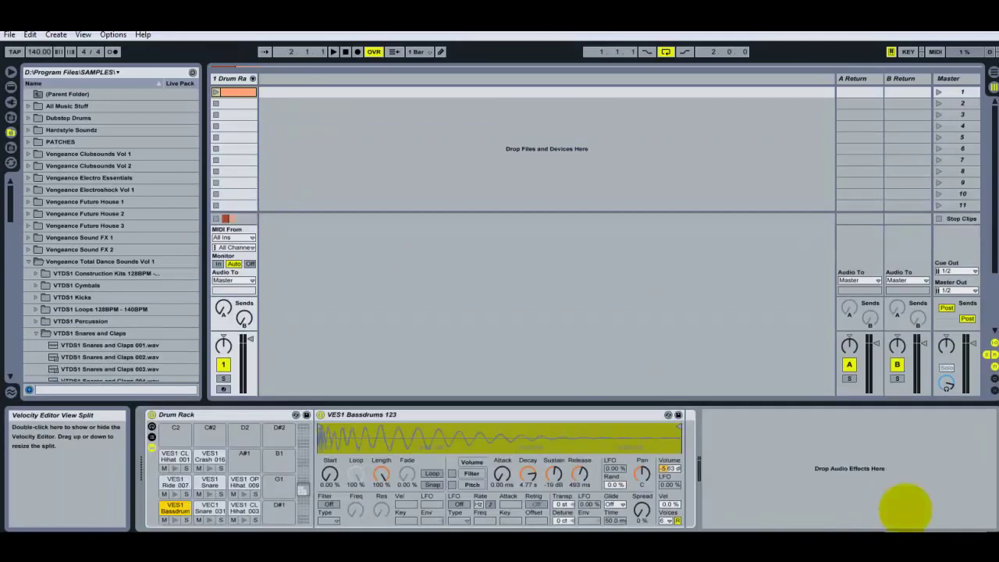
left_click(775, 545)
left_click(233, 80)
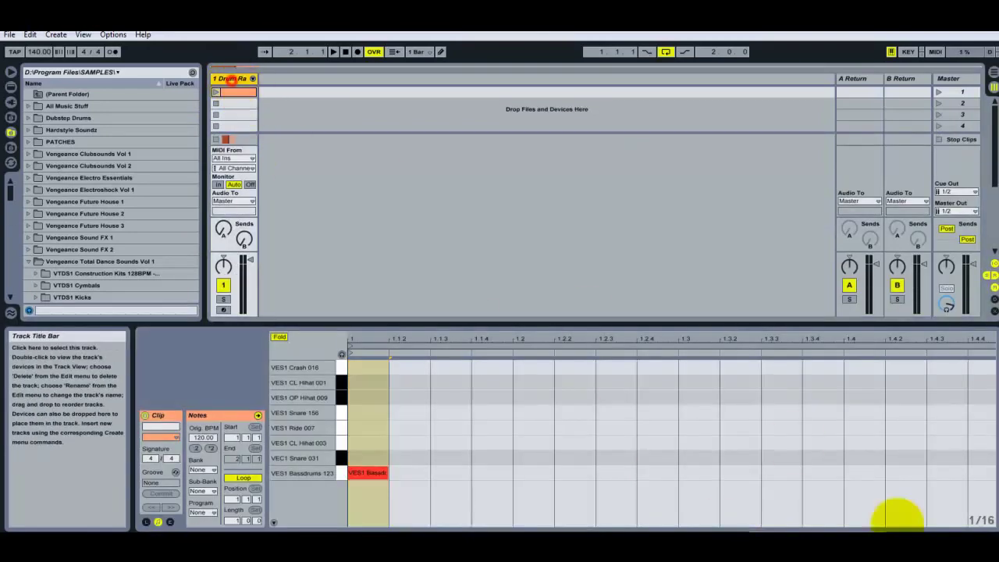
left_click(380, 452)
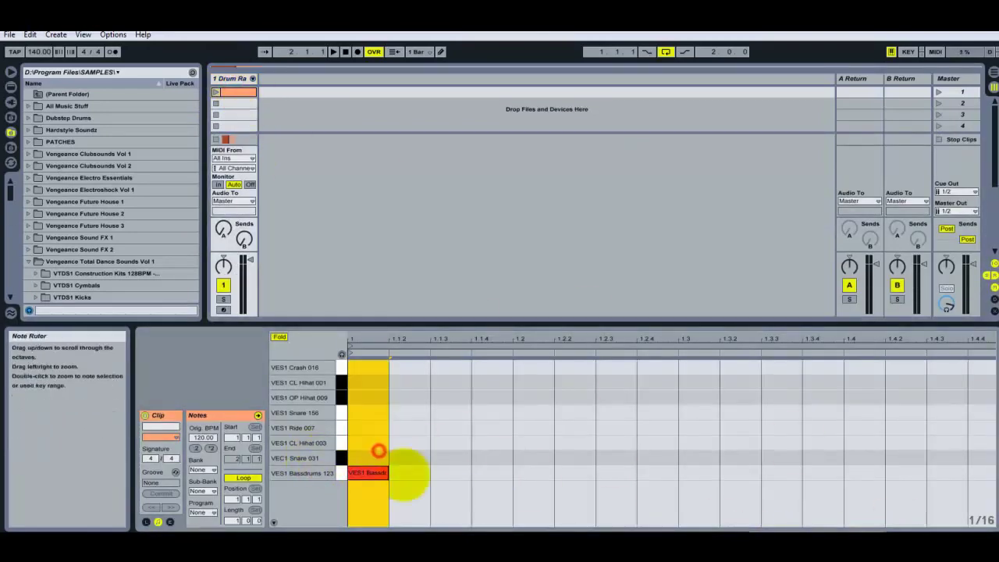
left_click(908, 542)
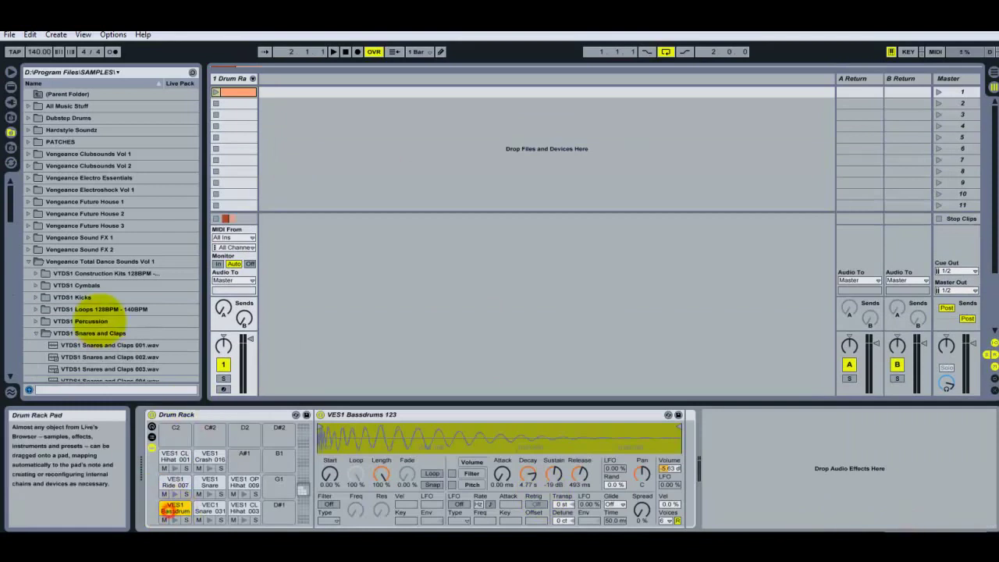
Collapse the VTDS1 Snares and Claps folder and compare the sample folders shown in File Browsers 1, 2 and 3
left_click(35, 333)
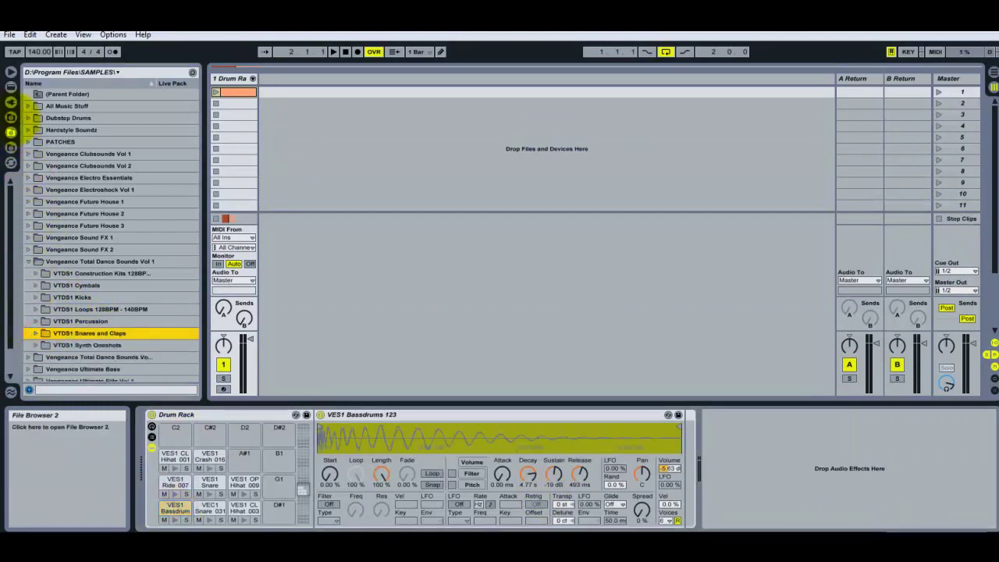
left_click(11, 118)
left_click(11, 133)
left_click(10, 118)
left_click(11, 133)
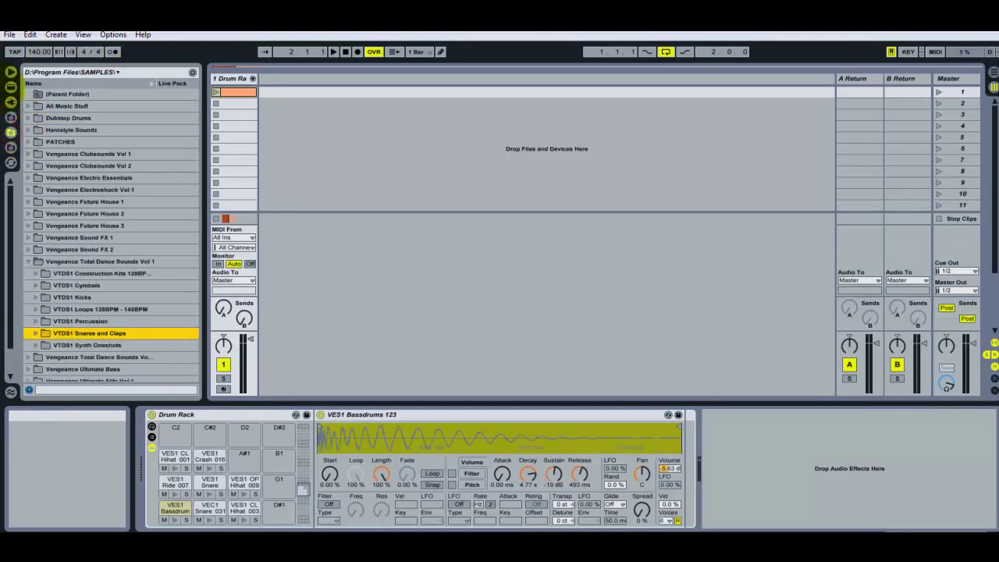
left_click(11, 147)
left_click(11, 133)
left_click(11, 118)
left_click(11, 133)
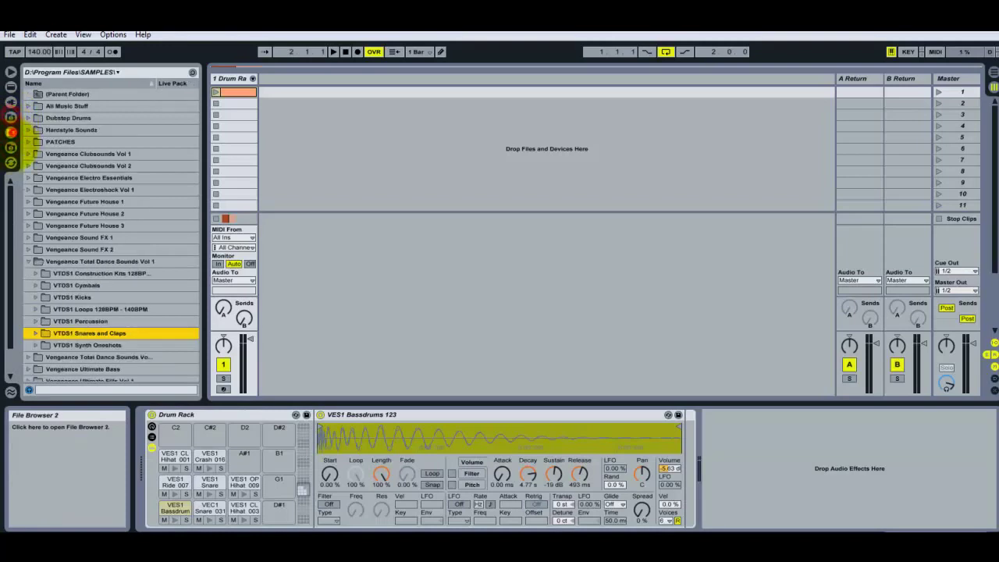
left_click(11, 147)
left_click(11, 133)
left_click(11, 118)
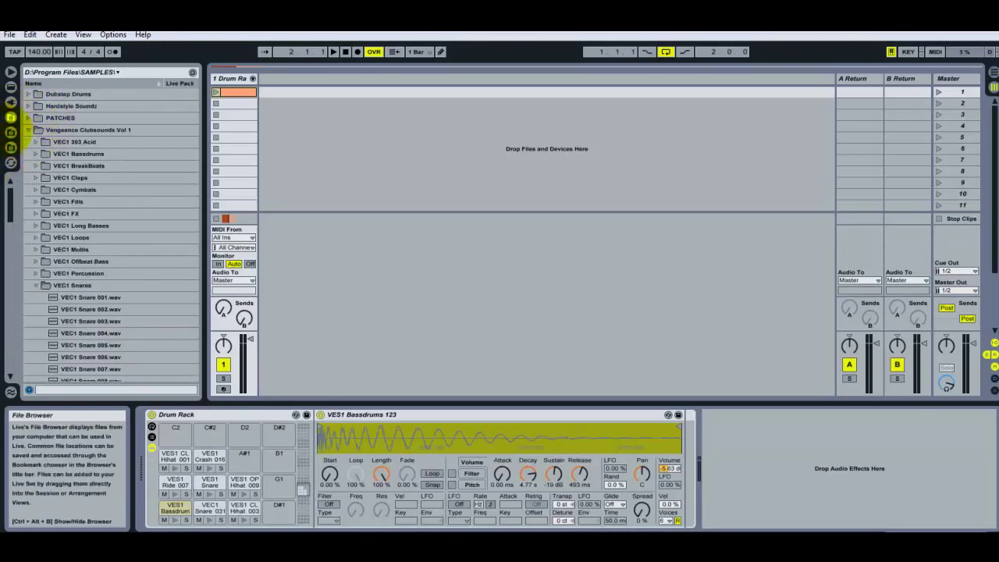
left_click(11, 133)
left_click(11, 118)
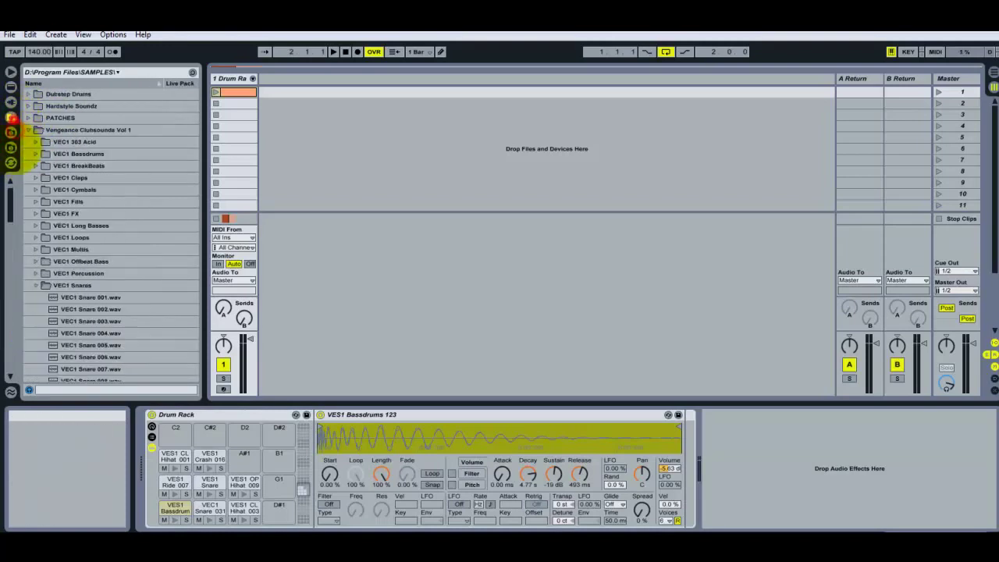
left_click(11, 148)
left_click(11, 133)
left_click(11, 118)
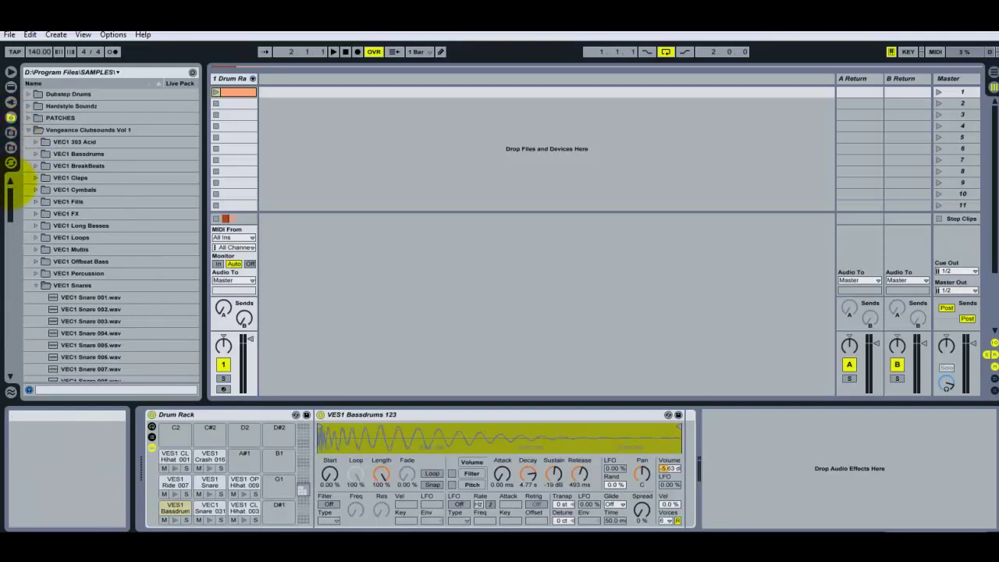
left_click_drag(11, 185, 11, 180)
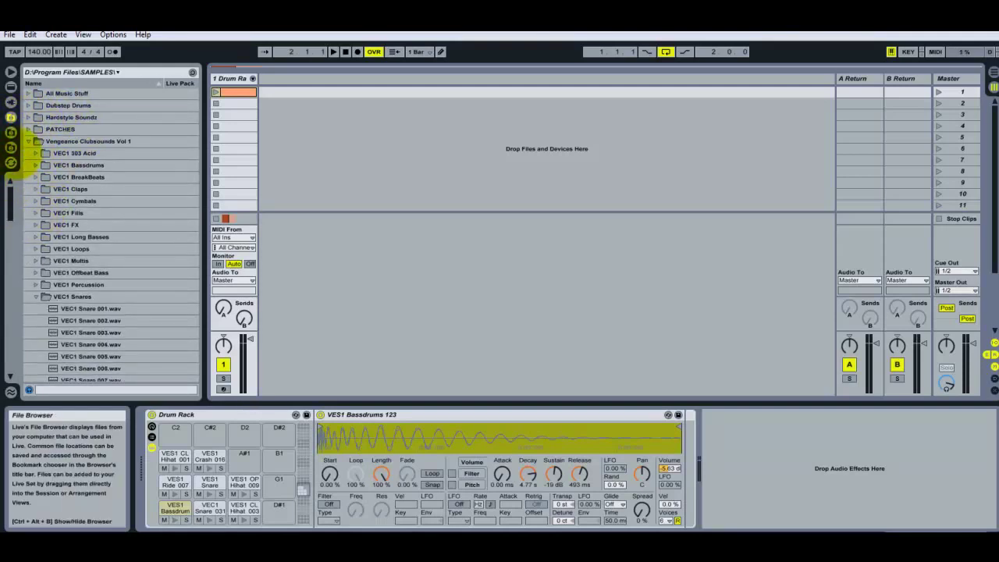
left_click(11, 132)
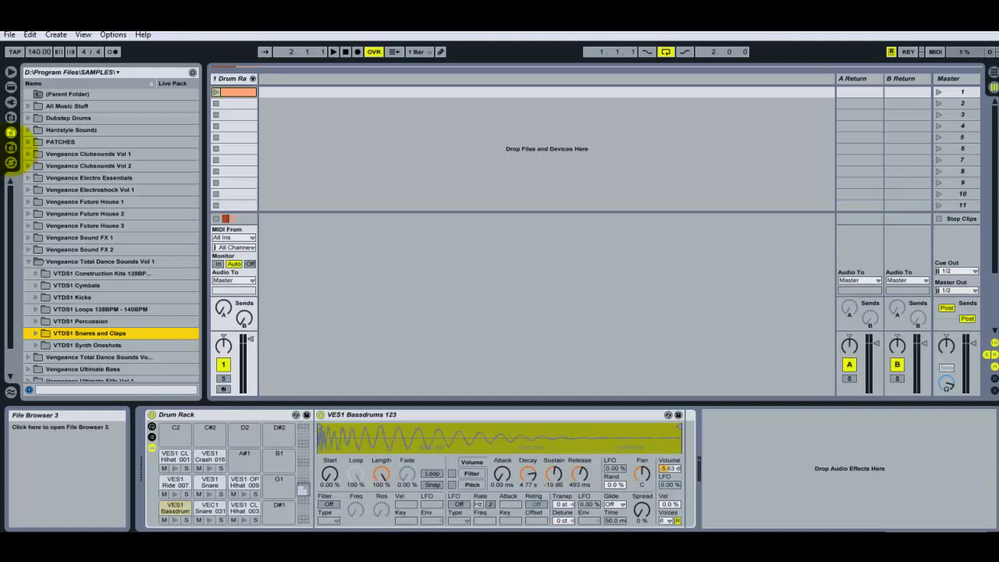
left_click(11, 162)
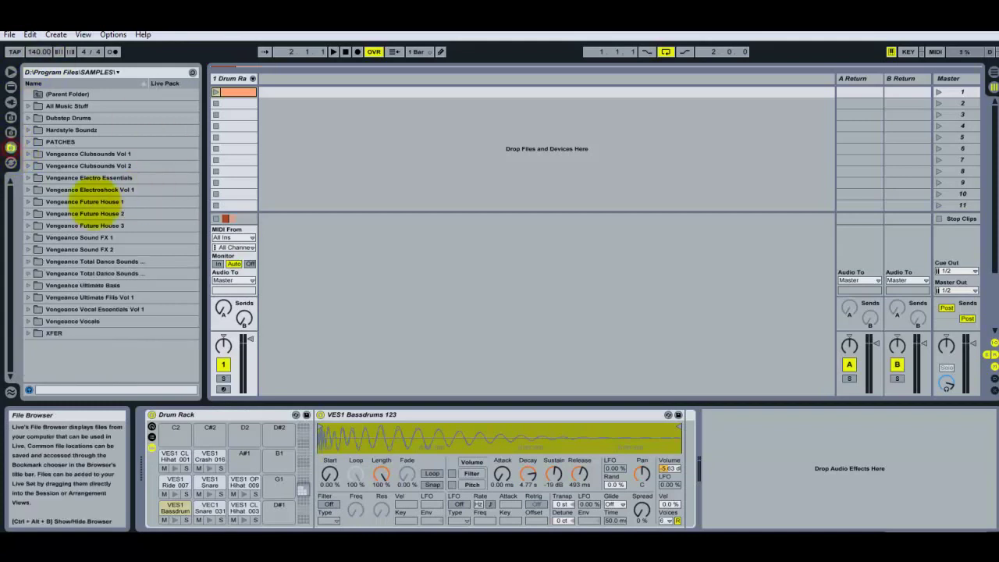
left_click(11, 133)
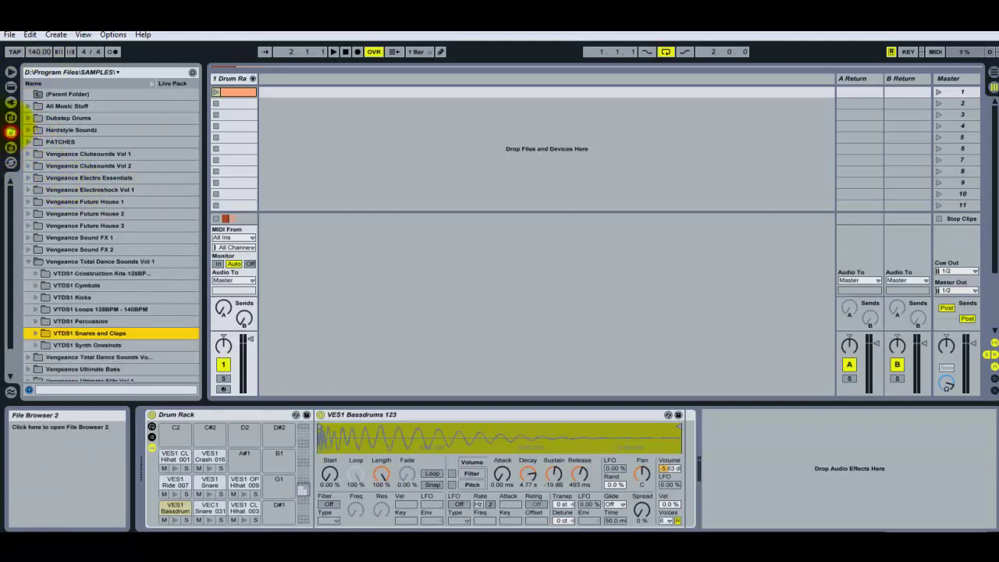
Collapse the VEC1 Snares folder under Vengeance Clubsounds Vol 1 in File Browser 1
left_click(11, 117)
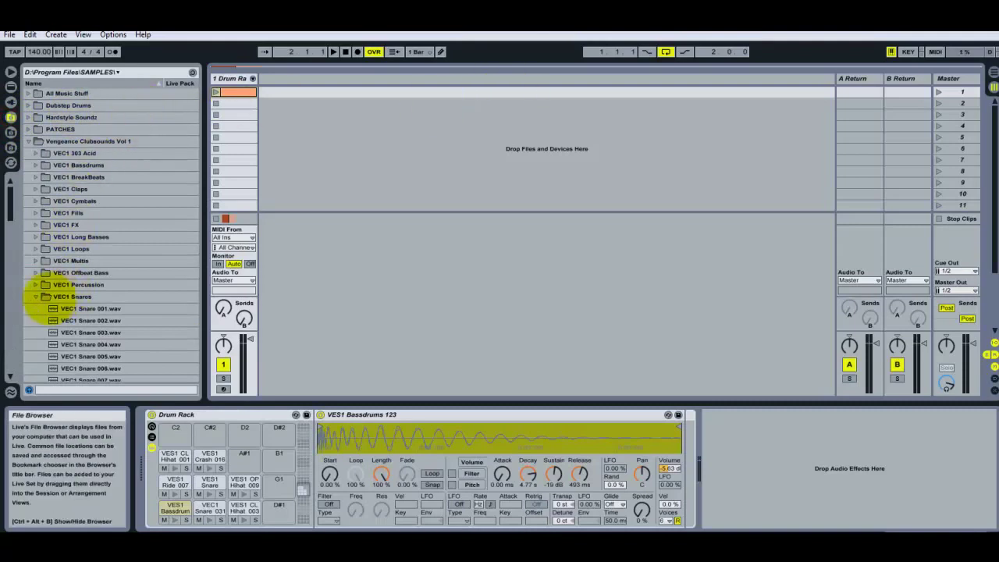
left_click(36, 297)
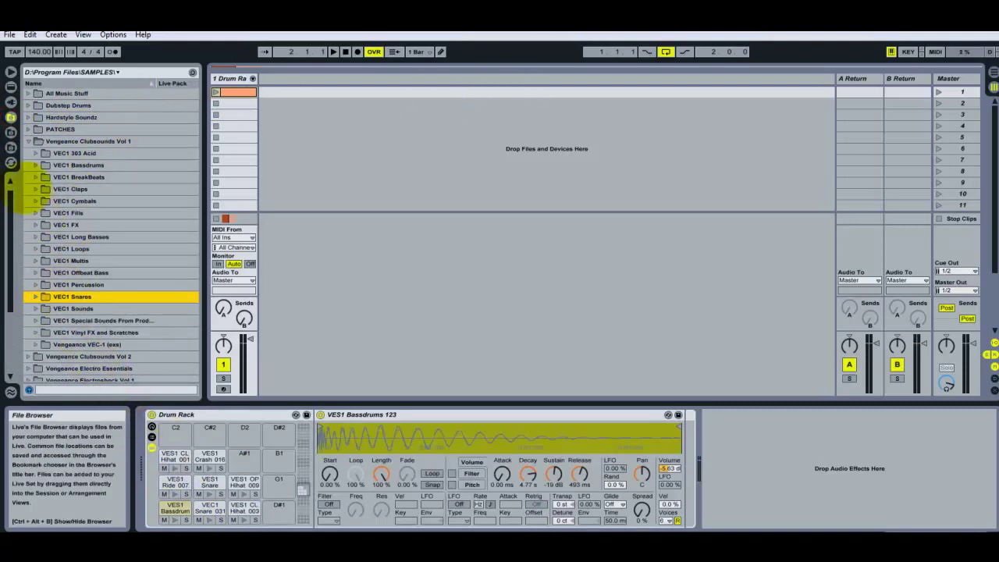
left_click(35, 297)
mouse_move(11, 211)
left_mouse_down()
mouse_move(11, 238)
mouse_move(11, 212)
left_mouse_up()
left_click(35, 310)
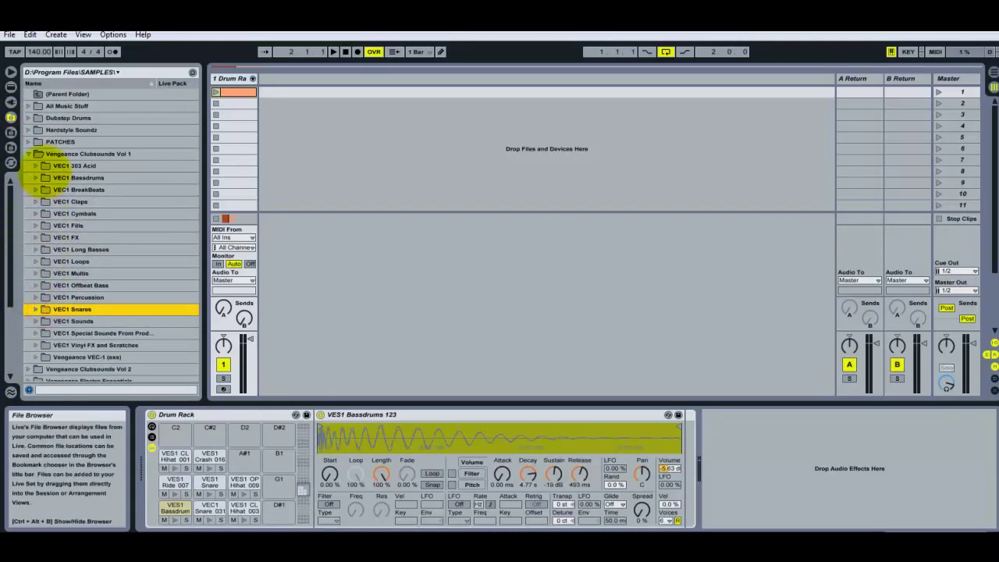
Collapse the Vengeance Clubsounds Vol 1 folder in the file browser and minimise the screen recorder window
left_click_drag(11, 213, 11, 180)
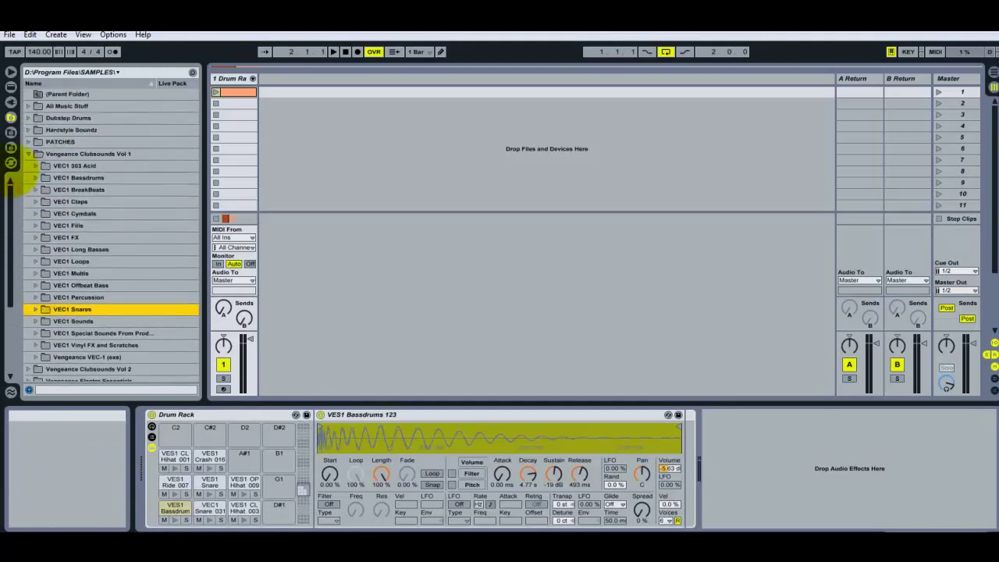
left_click(28, 154)
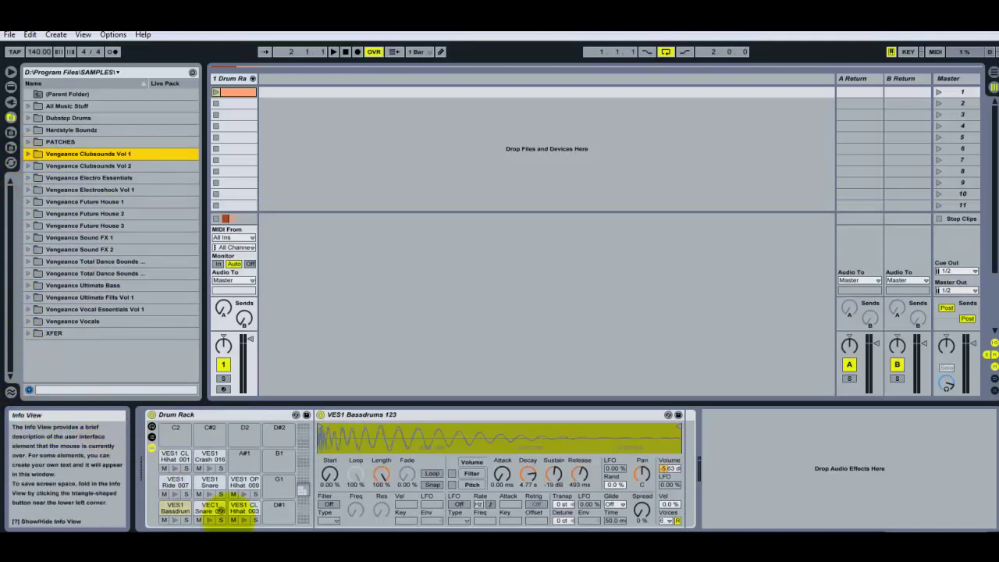
left_click(374, 545)
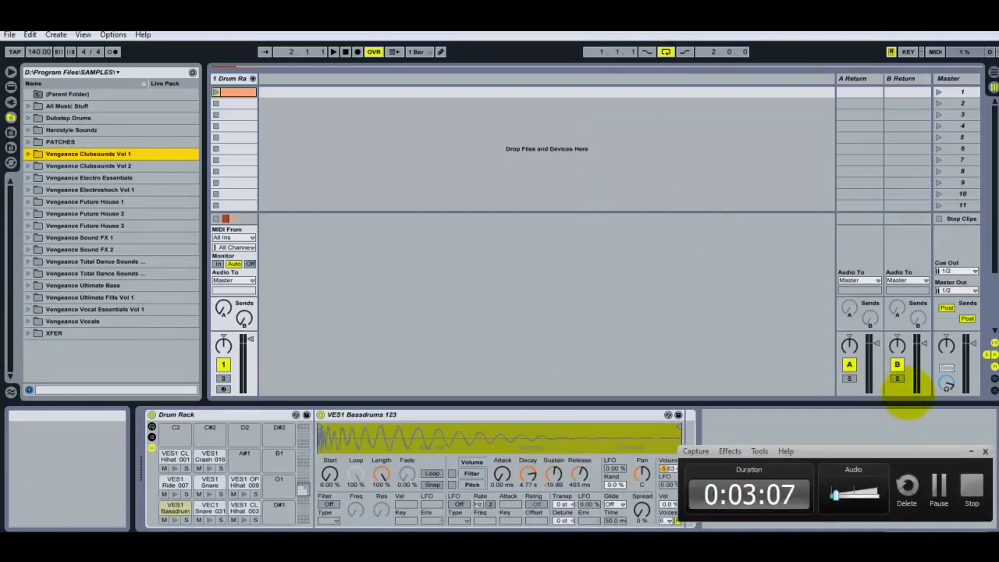
left_click(970, 452)
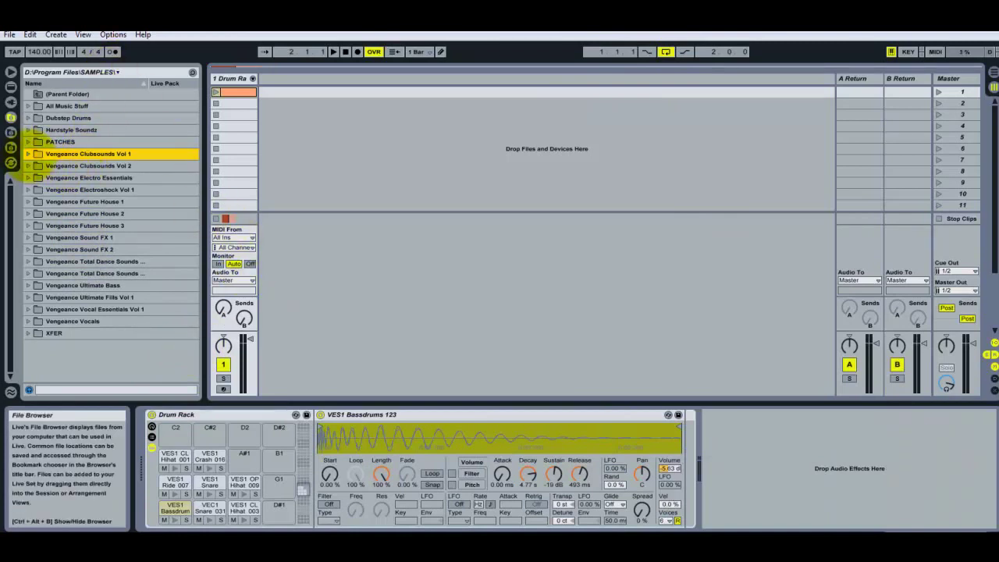
Expand Vengeance Clubsounds Vol 1 and look through the VEC1 Bassdrums subfolders as the source for the VES1 Bassdrum pad, leaving VEC1 Bassdrums collapsed
left_click(28, 154)
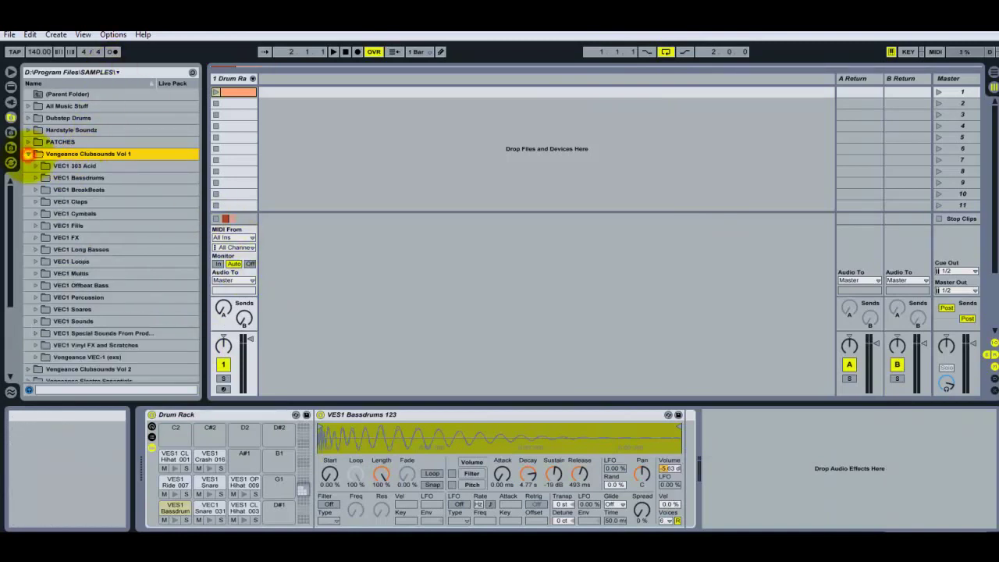
left_click(36, 177)
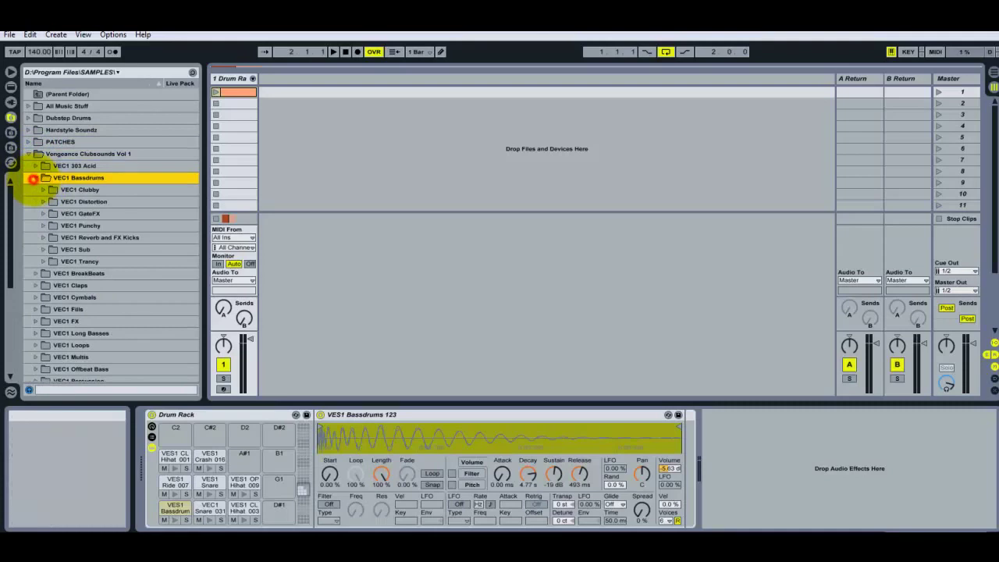
left_click(175, 507)
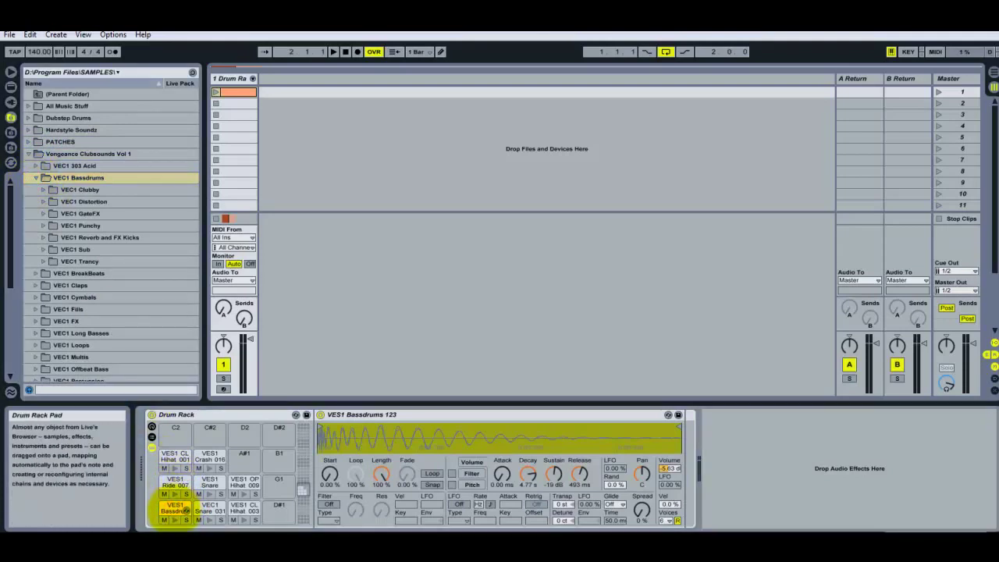
left_click(185, 511)
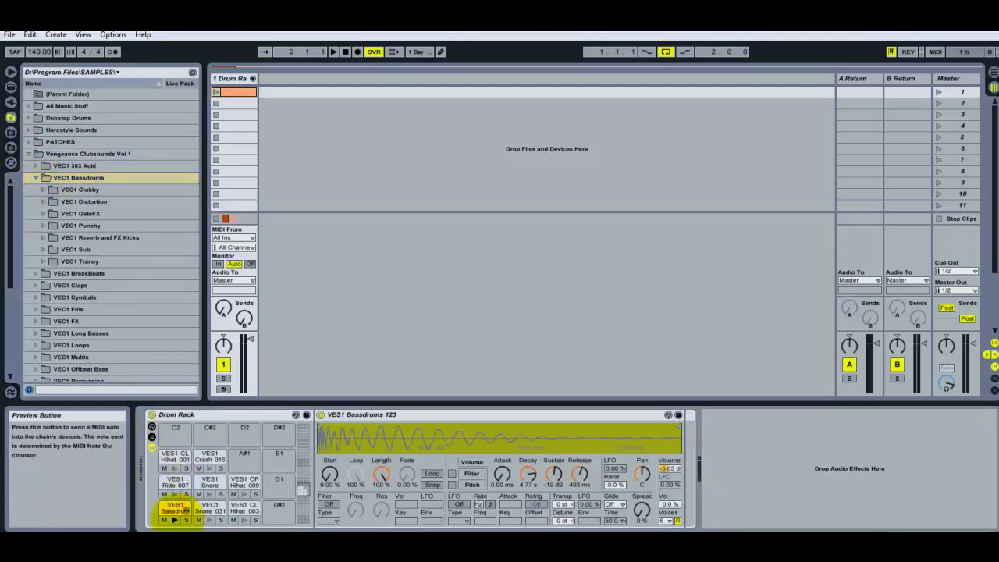
left_click(36, 178)
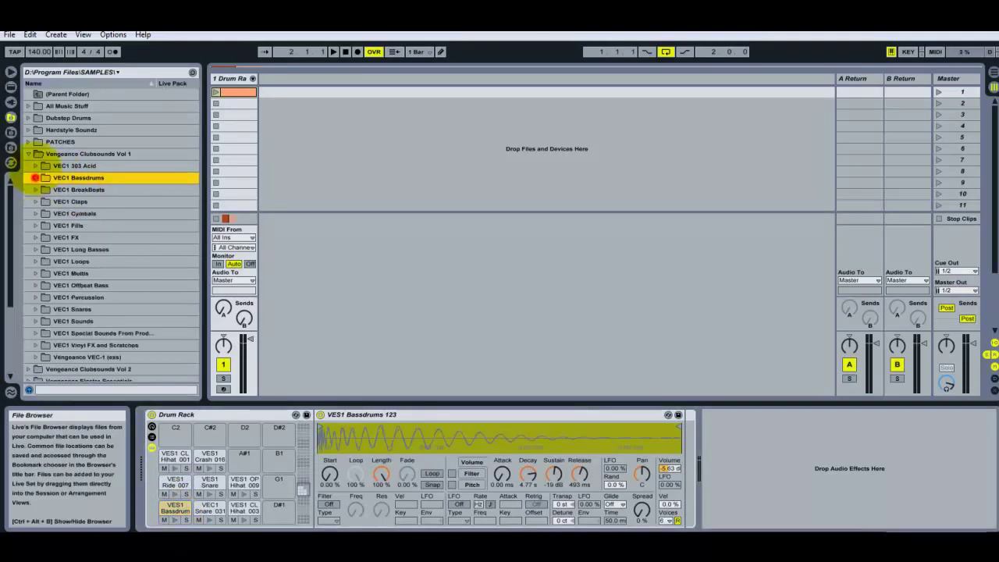
Audition the VES1 Bassdrum, VES1 Ride 007 and VES1 CL Hihat 001 pads in the Drum Rack
left_click(175, 519)
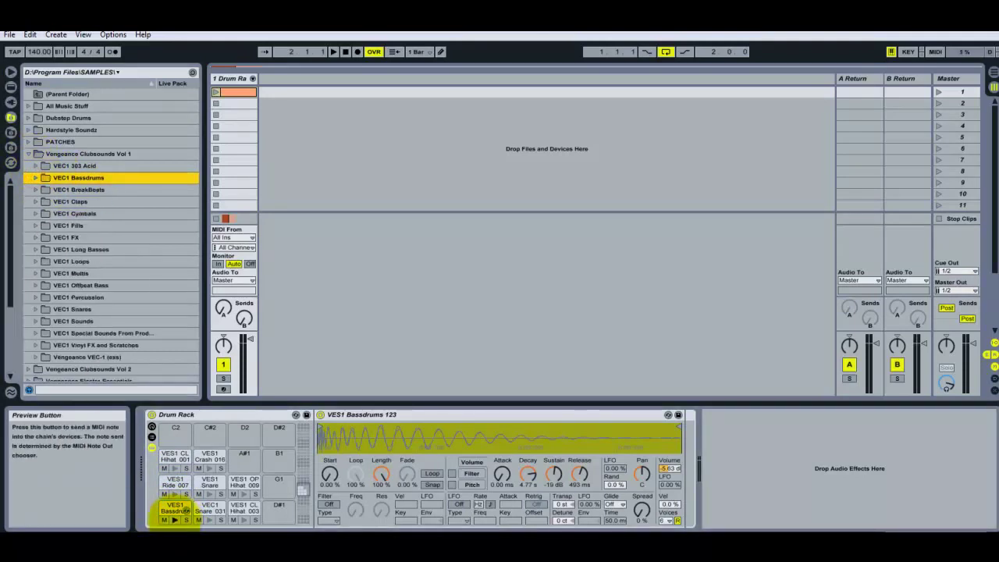
left_click(176, 521)
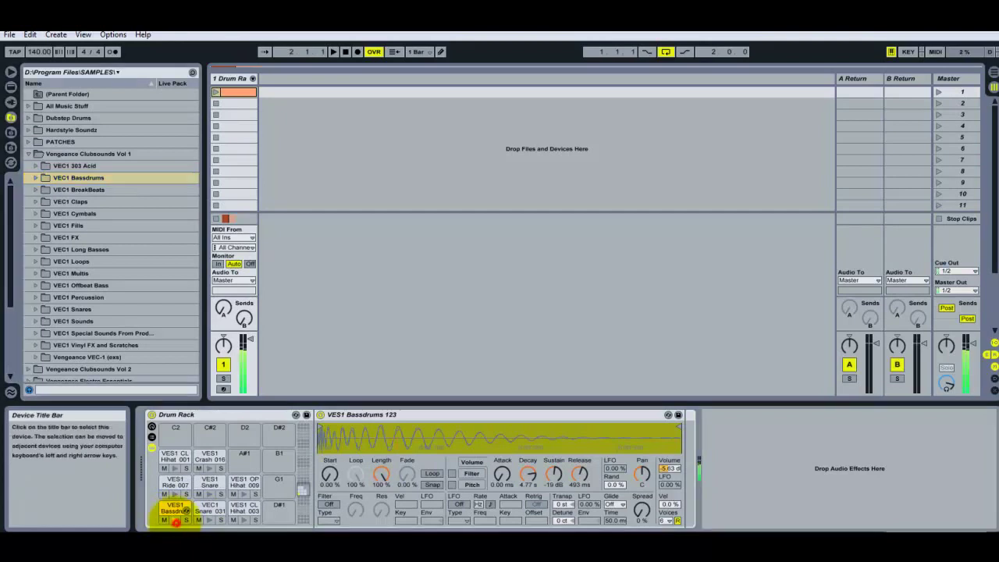
left_click(175, 520)
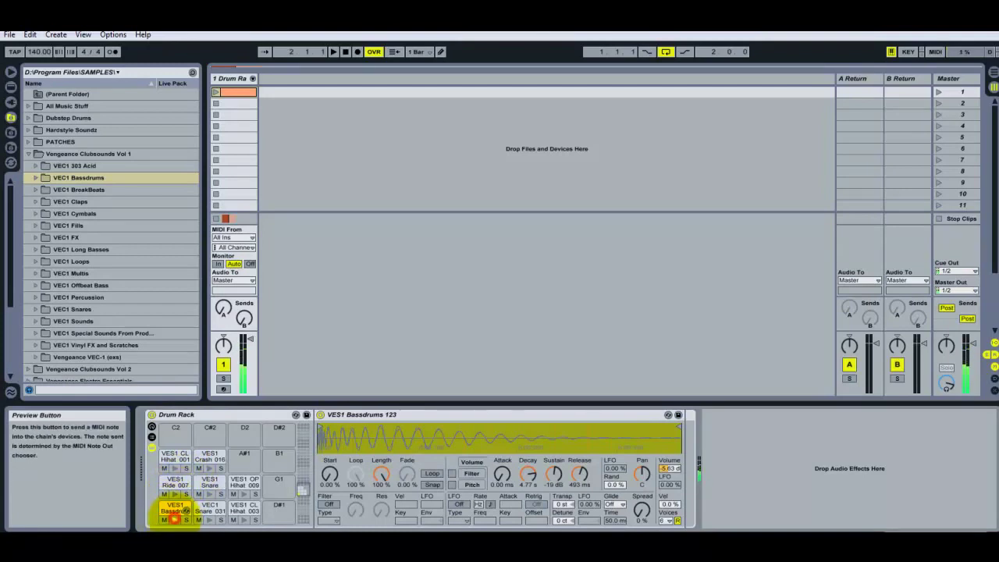
left_click(185, 485)
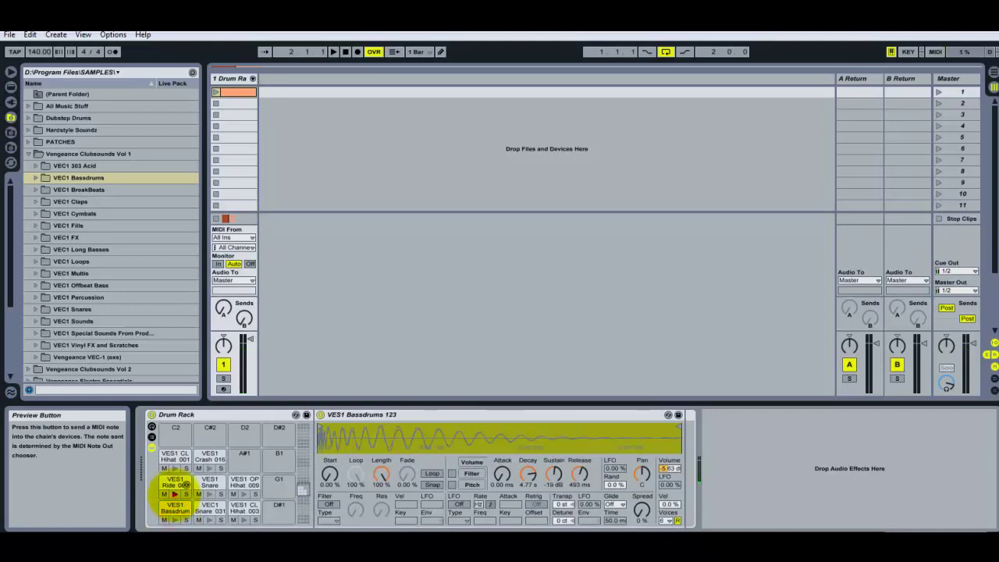
left_click(184, 458)
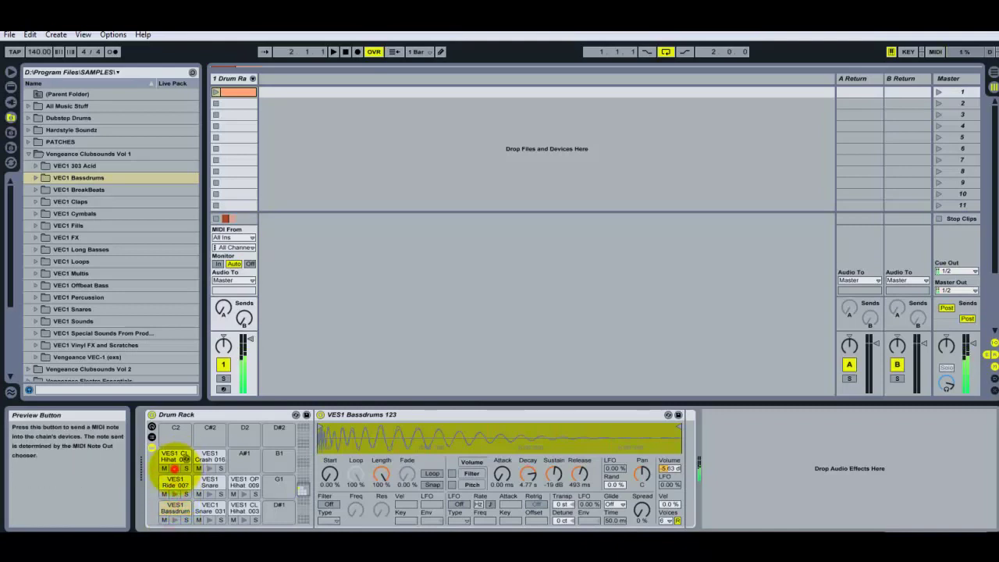
left_click(175, 469)
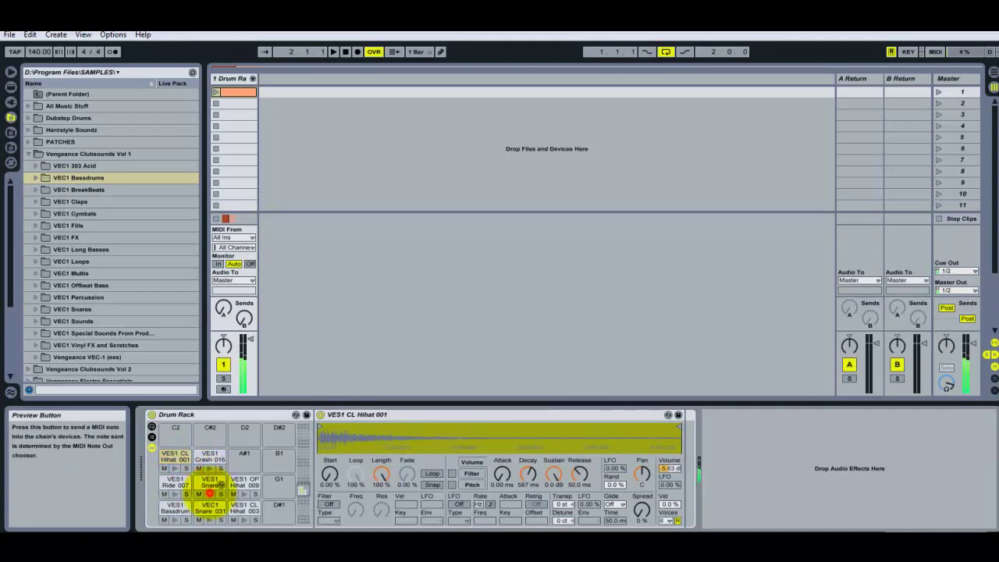
Audition the VES1 Snare and VEC1 Snare 031 pads and display the VES1 OP Hihat 009 pad's sample
left_click(209, 519)
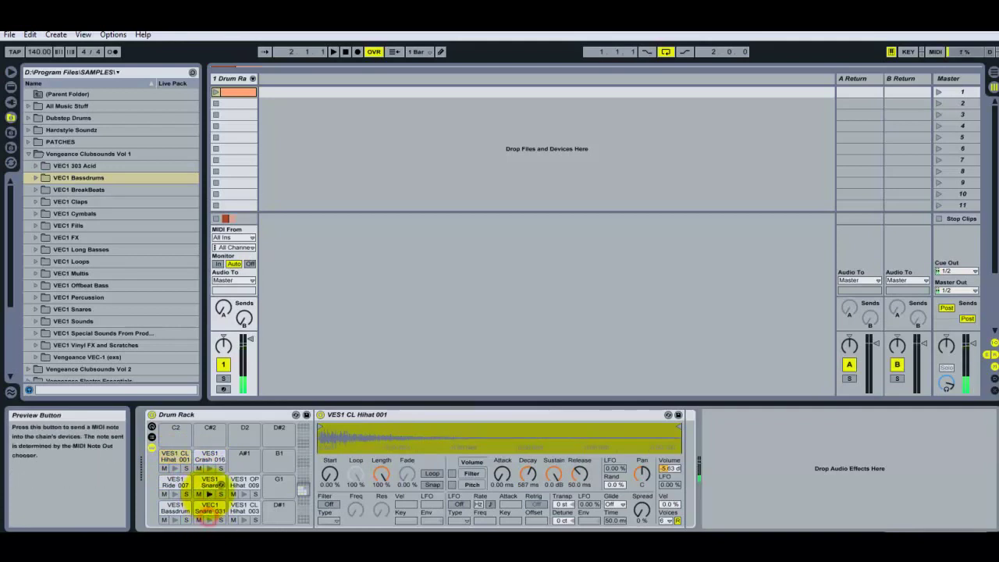
left_click(209, 493)
left_click(209, 520)
left_click(209, 508)
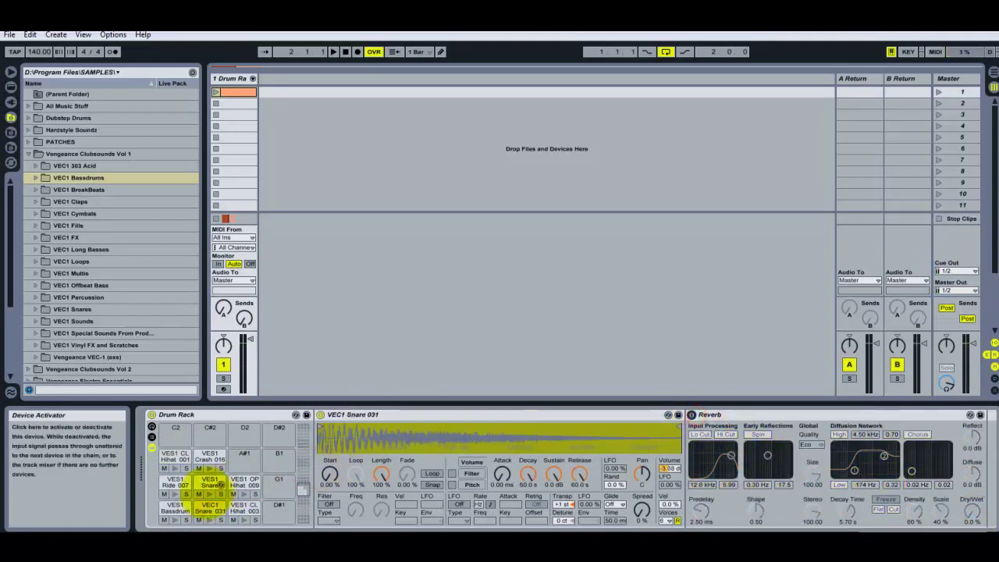
left_click(209, 517)
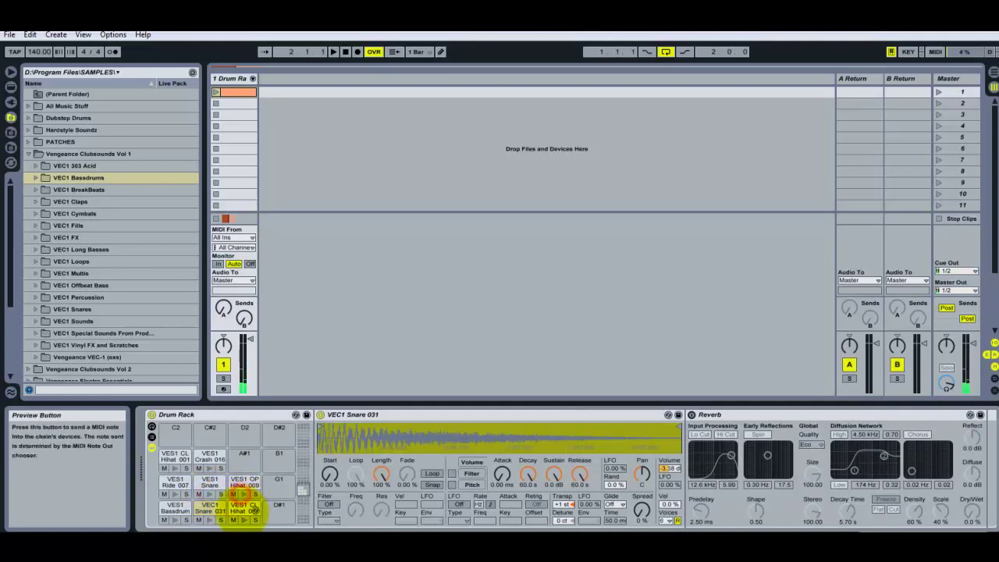
left_click(242, 480)
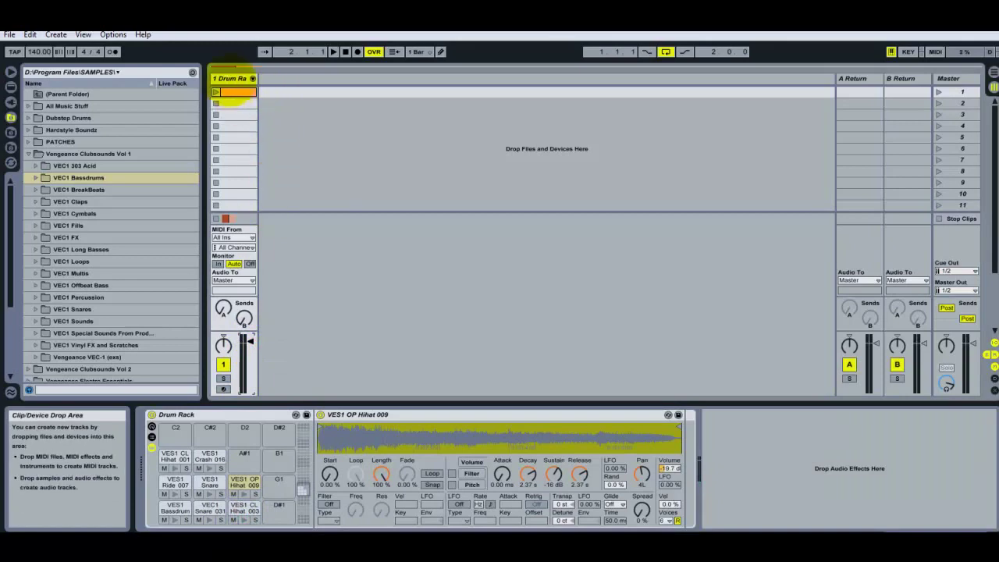
Open the Drum Rack clip's notes in Clip View and compare the clip between Session View and Arrangement View
left_click(798, 542)
left_click(392, 454)
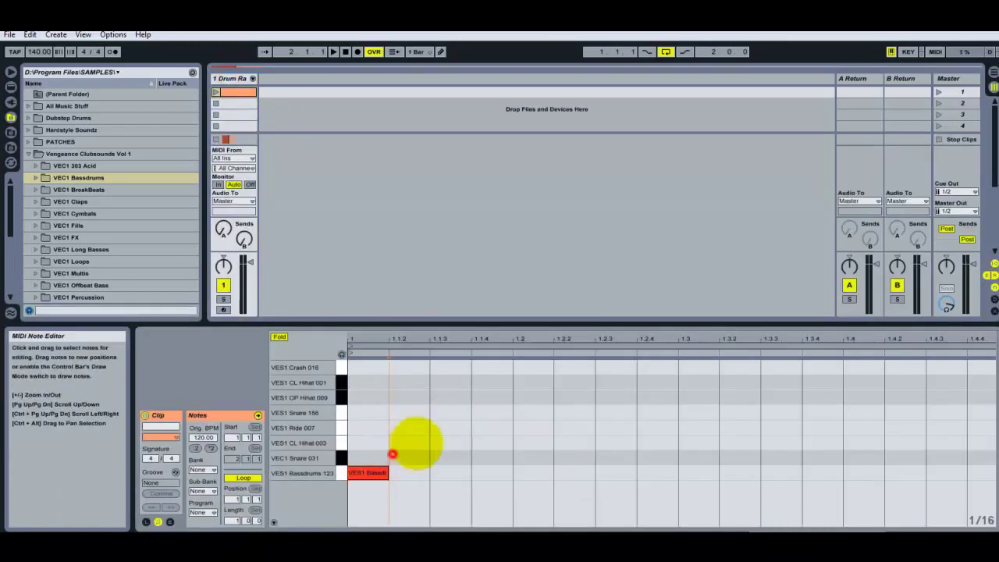
key("Tab")
left_click(220, 109)
key("Tab")
left_click(236, 79)
key("Tab")
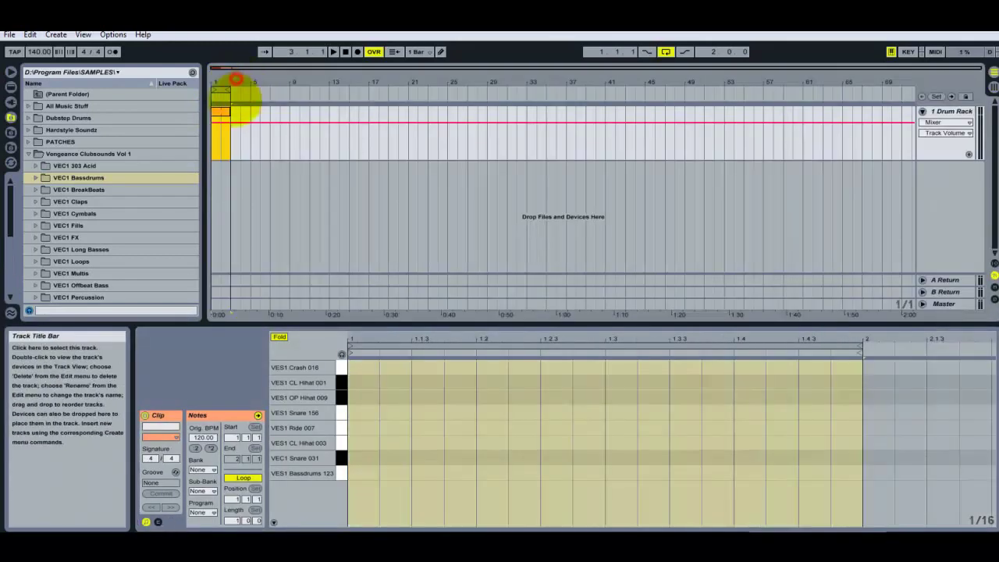
left_click_drag(250, 69, 244, 72)
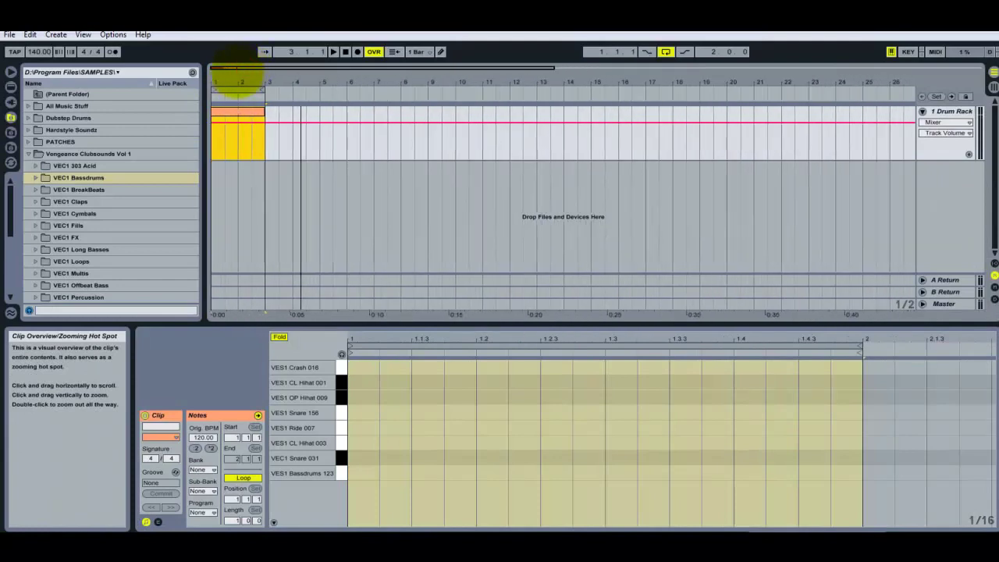
left_click(235, 113)
key("Tab")
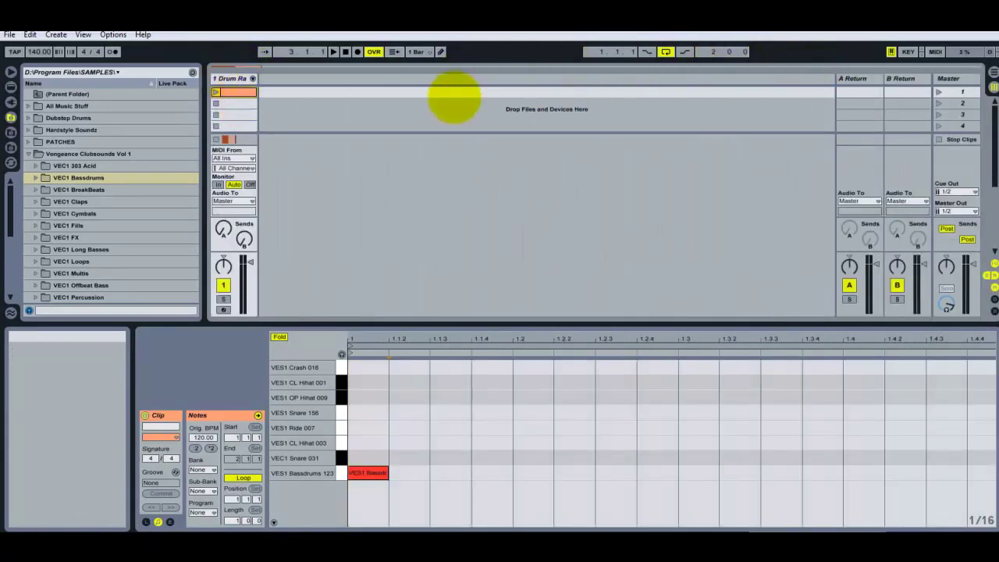
Reduce the height of Clip View and show the Drum Rack track's clip in Arrangement View
left_click_drag(309, 312, 309, 334)
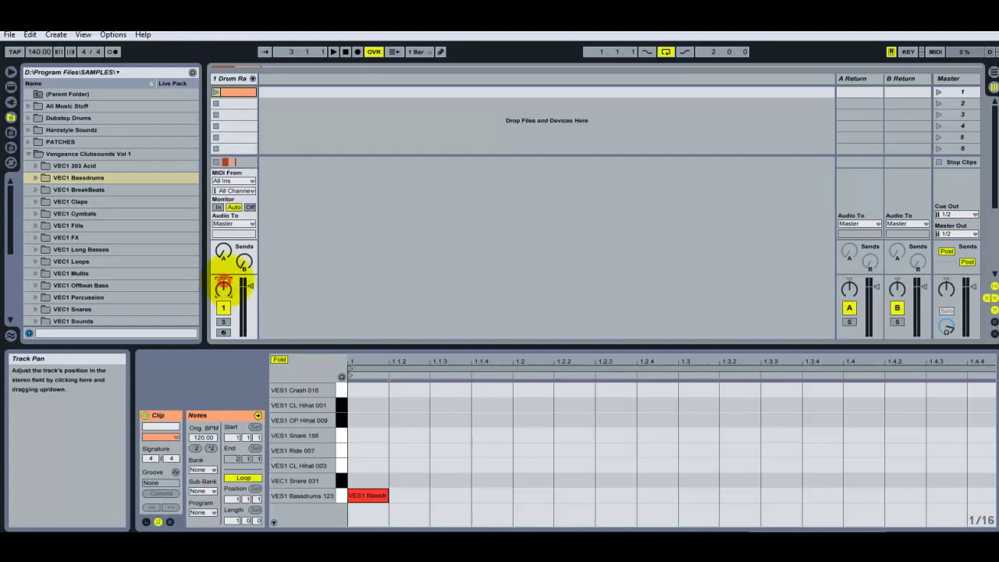
key("Tab")
key("Tab")
key("Tab")
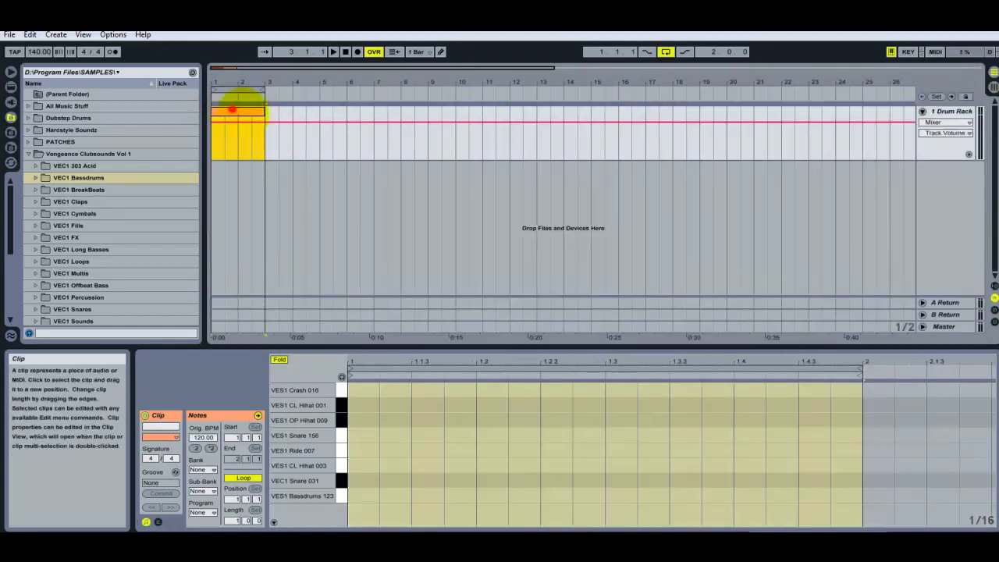
key("Tab")
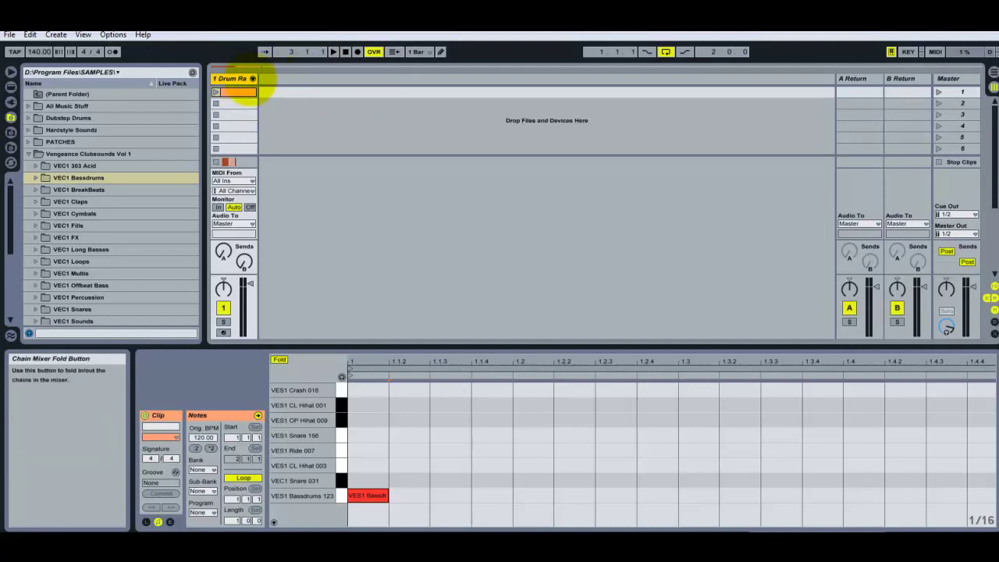
key("Tab")
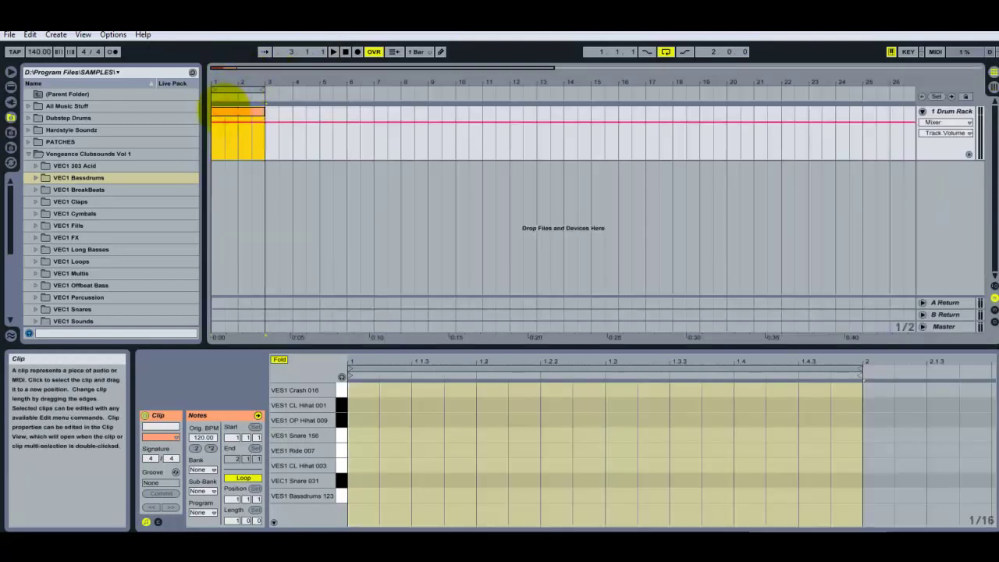
Replace the empty arrangement clip at bar 1 with the Session View's bass drum clip, spanning two bars
left_click(292, 115)
left_click(213, 112)
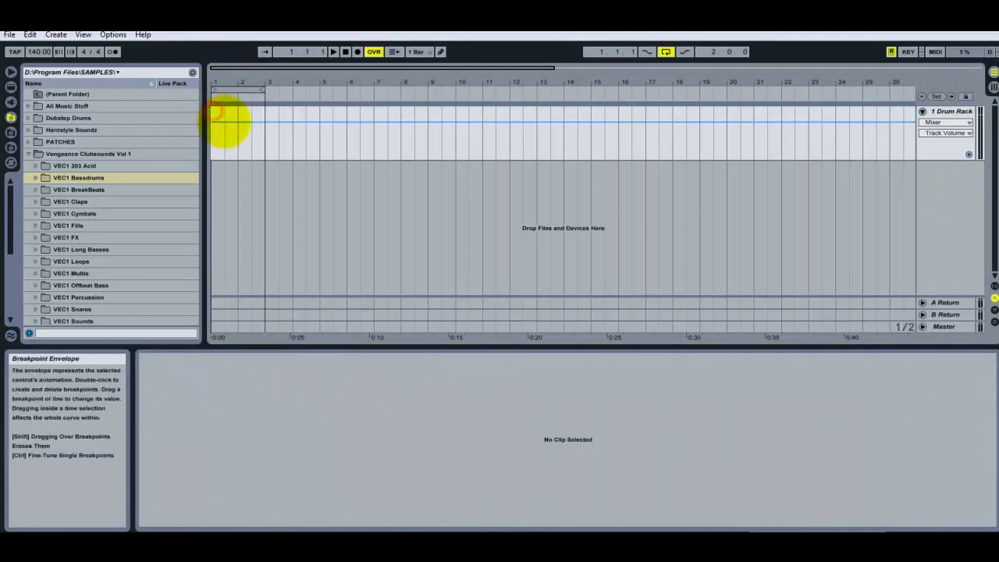
left_click(235, 116)
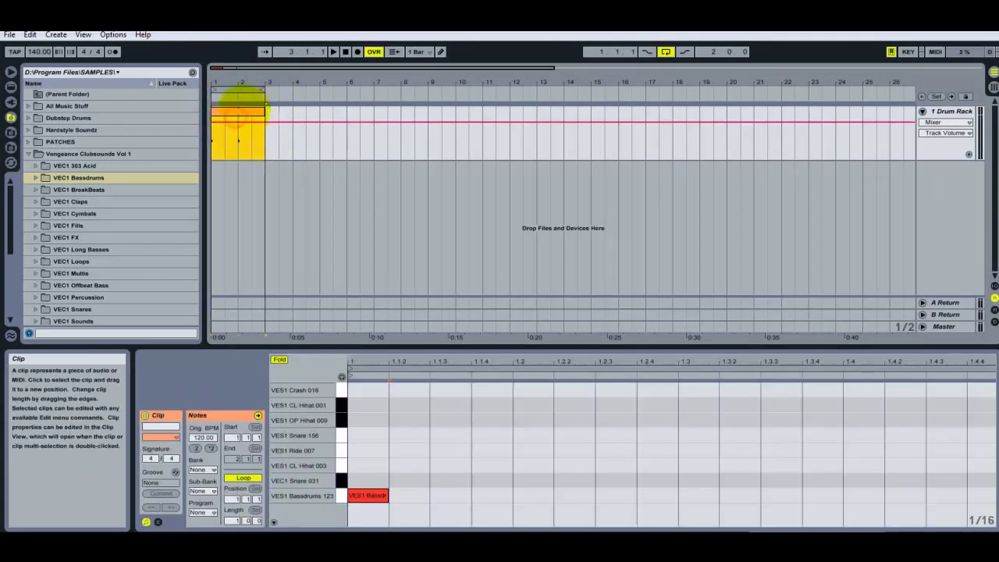
Paste a copy of the Session View clip at bar 3.3 of the arrangement and delete the pasted clip
key("Tab")
right_click(228, 79)
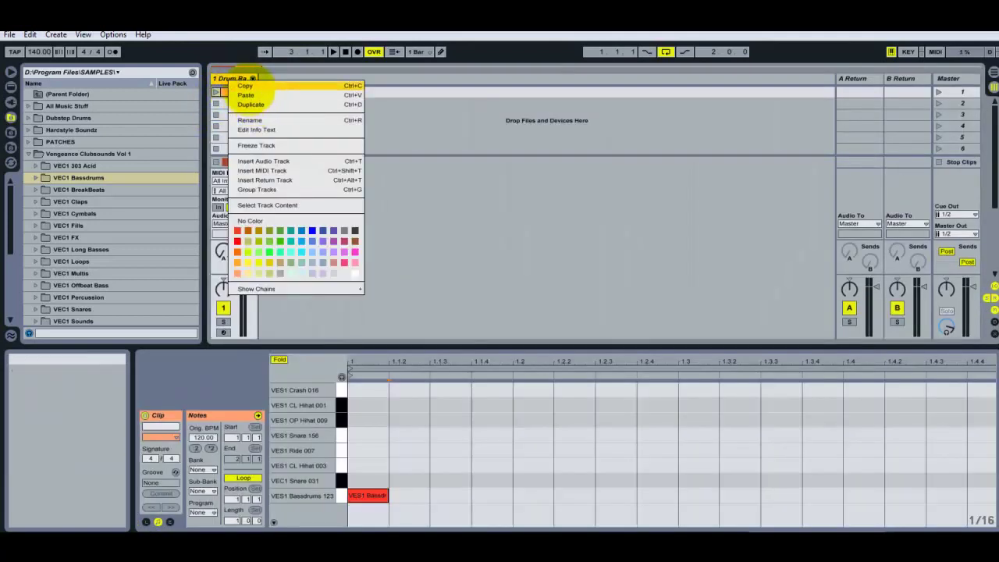
left_click(248, 87)
key("Tab")
right_click(279, 112)
left_click(301, 117)
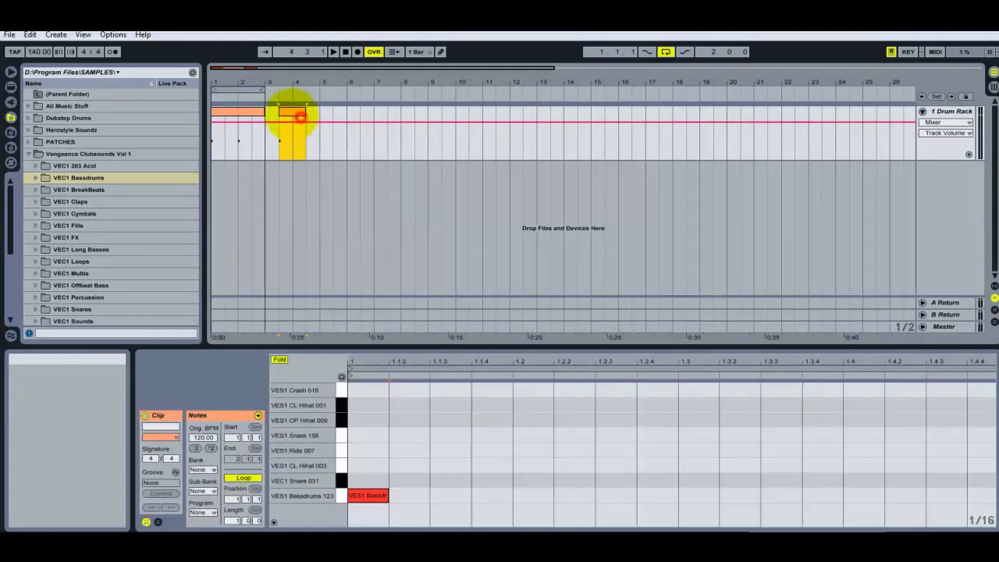
left_click(292, 111)
key("Delete")
Lengthen the first VES1 Bassdrums 123 note in the arrangement clip to end at 1.1.3
left_click(244, 119)
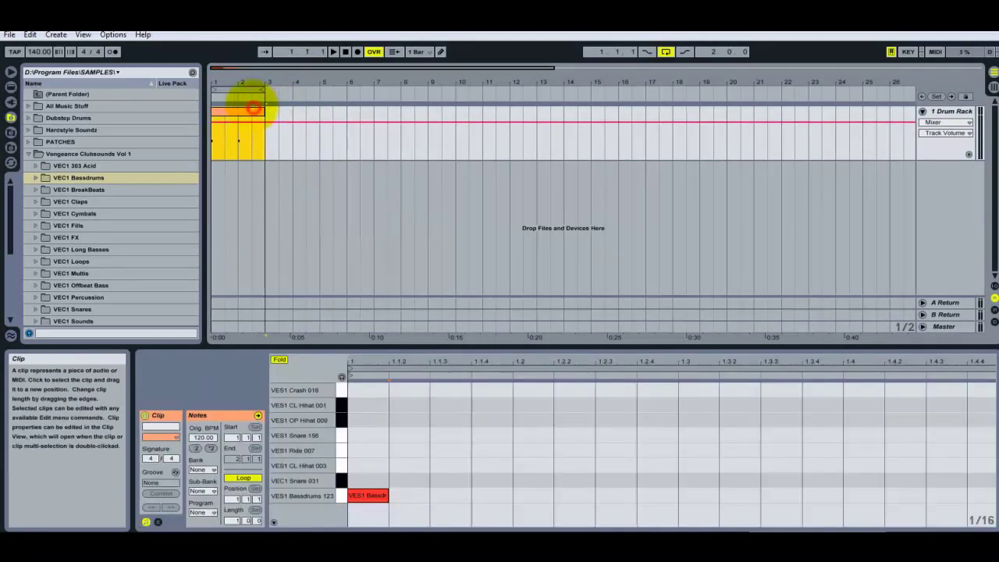
left_click_drag(388, 496, 425, 480)
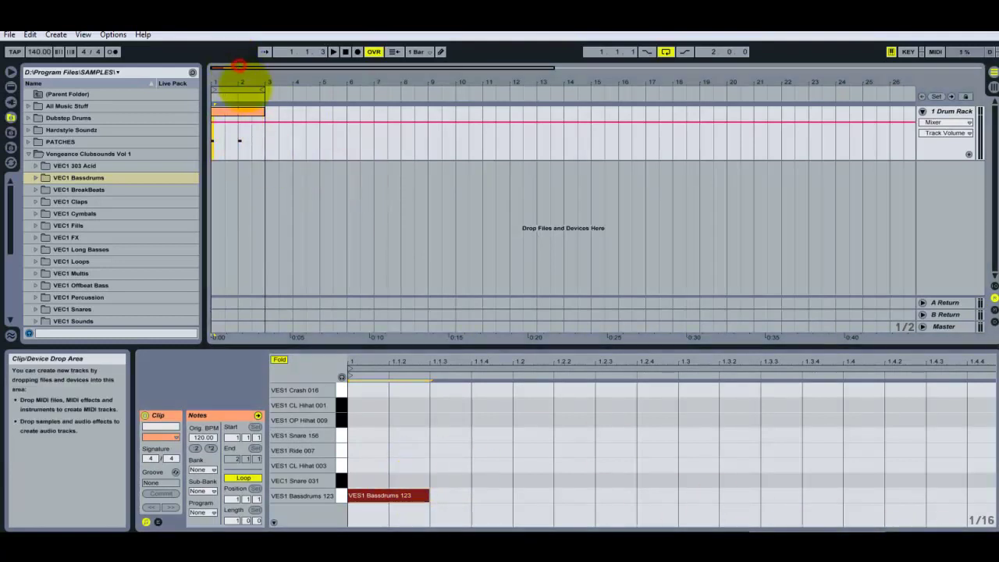
Shorten the arrangement clip and its loop brace to one bar, and select the song tempo field
left_click(243, 111)
left_click_drag(264, 91, 238, 110)
left_click_drag(232, 72, 223, 94)
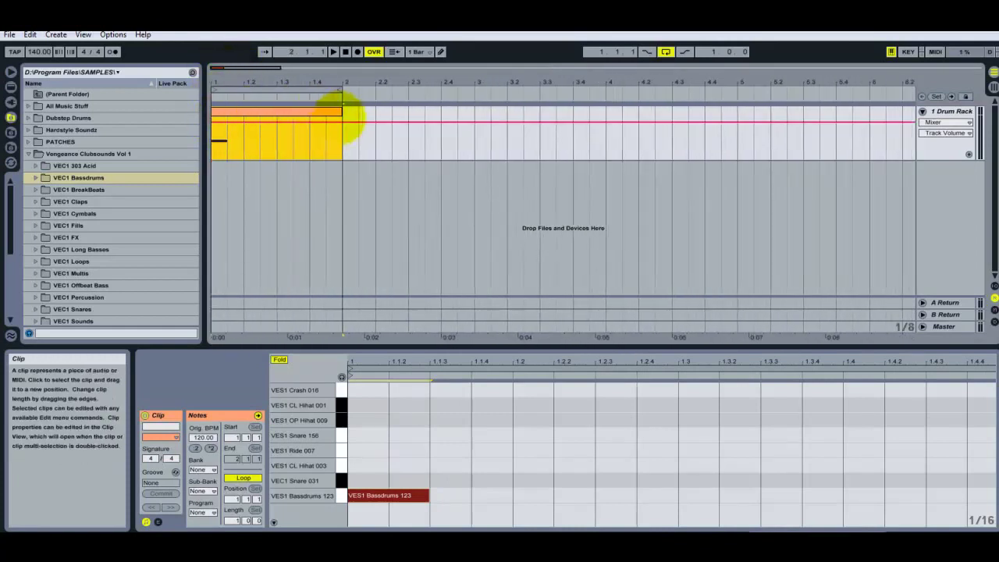
left_click(40, 52)
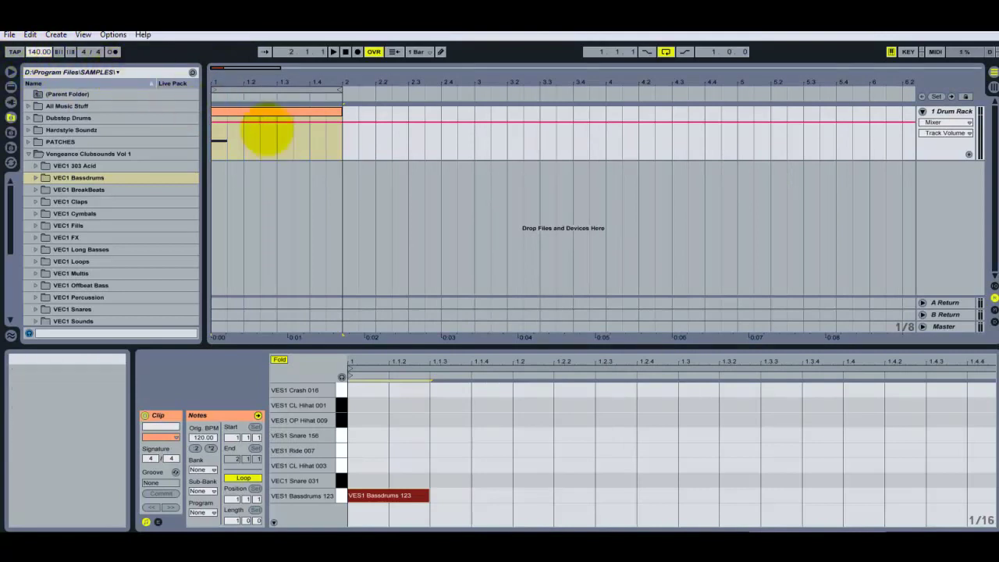
Select the one-bar arrangement clip and try several heights for its note editor before restoring the original height
left_click(257, 110)
left_click_drag(449, 346, 456, 336)
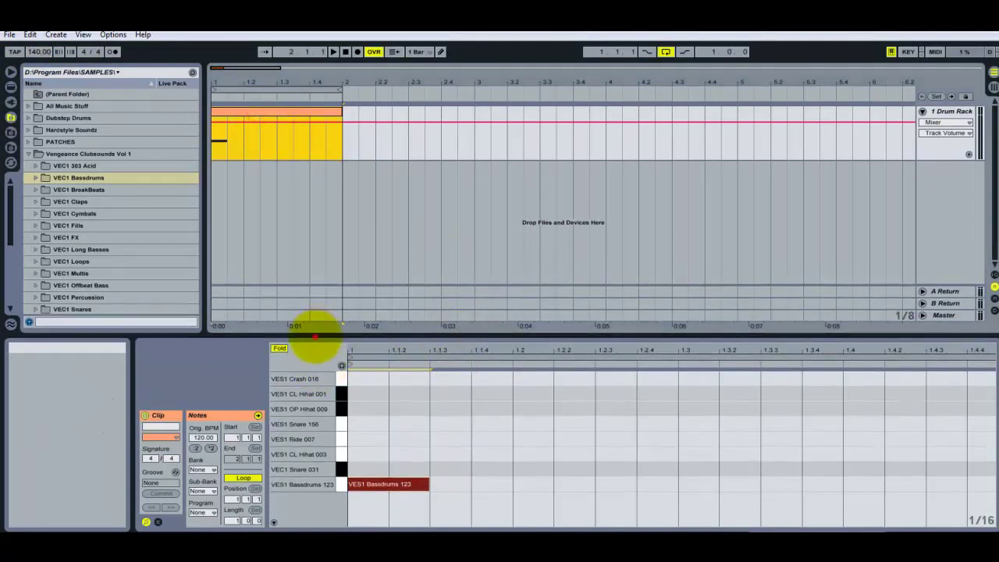
left_click_drag(315, 337, 250, 381)
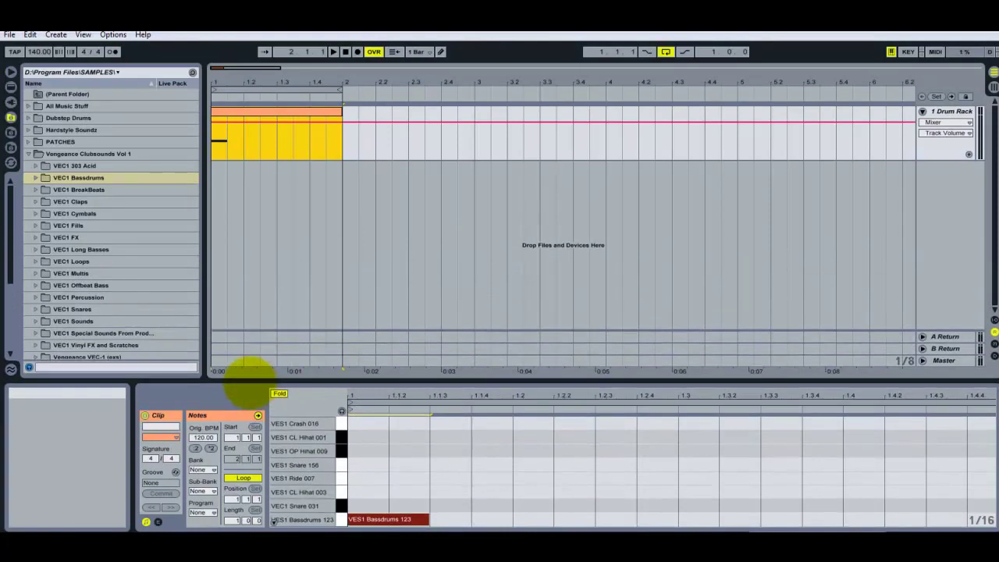
mouse_move(11, 212)
left_mouse_down()
mouse_move(11, 296)
mouse_move(11, 207)
left_mouse_up()
left_click_drag(367, 383, 351, 405)
left_click(275, 106)
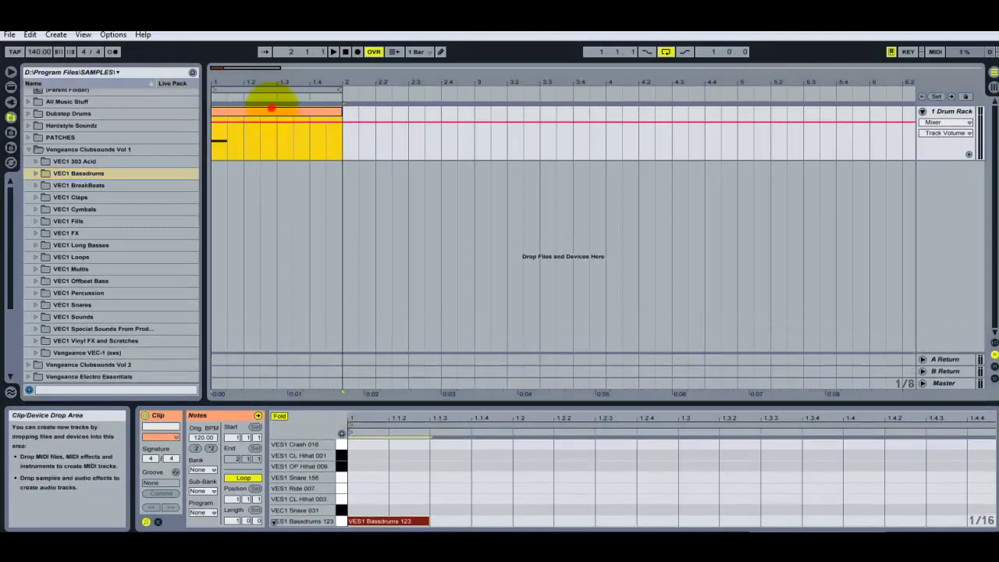
left_click_drag(382, 394, 364, 350)
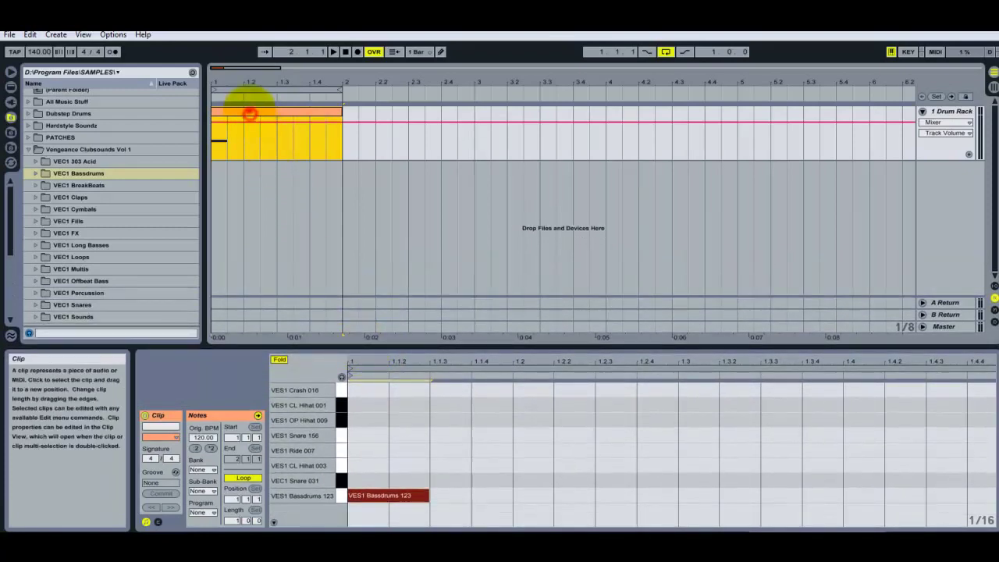
left_click(400, 471)
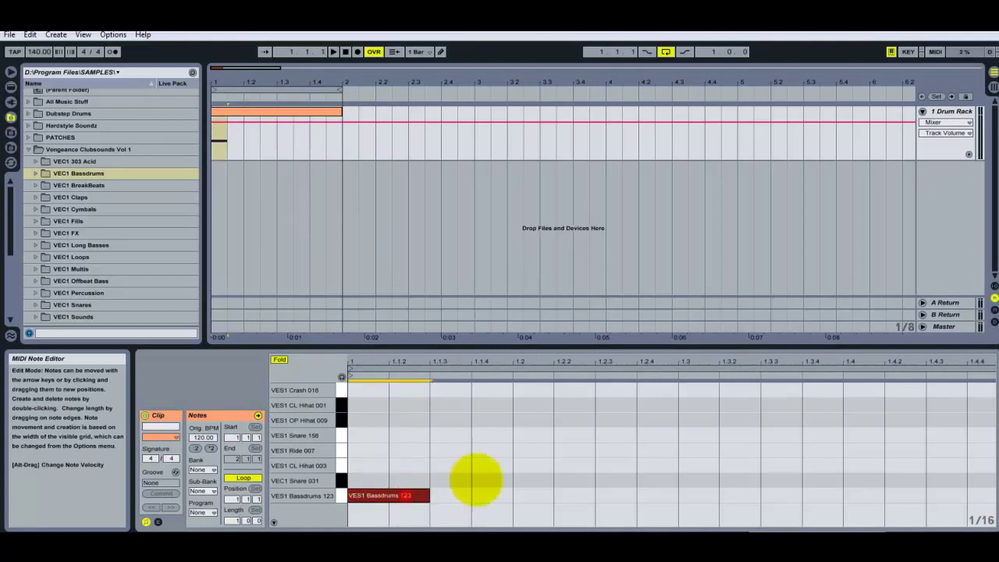
left_click_drag(368, 498, 361, 441)
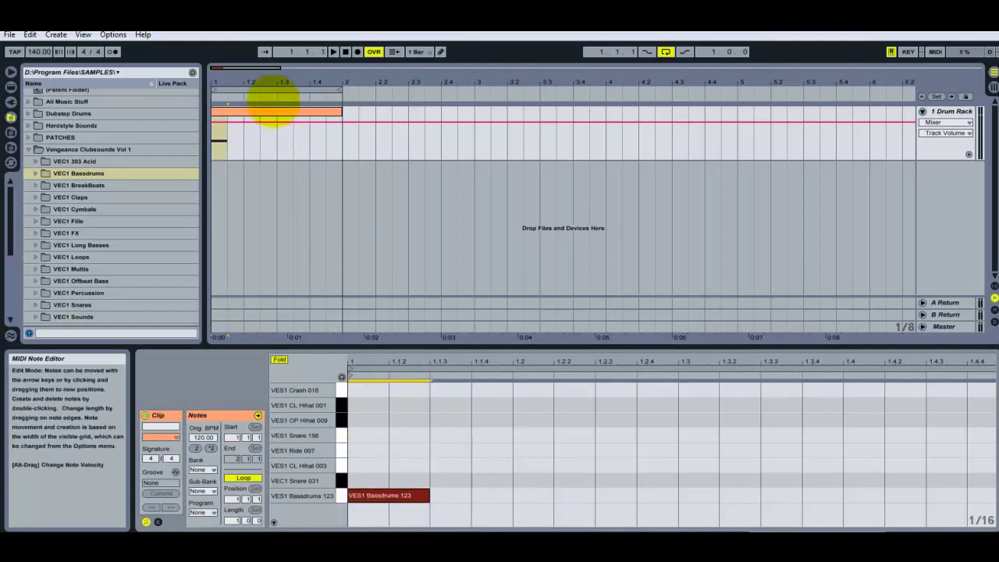
left_click(252, 104)
left_click(380, 447)
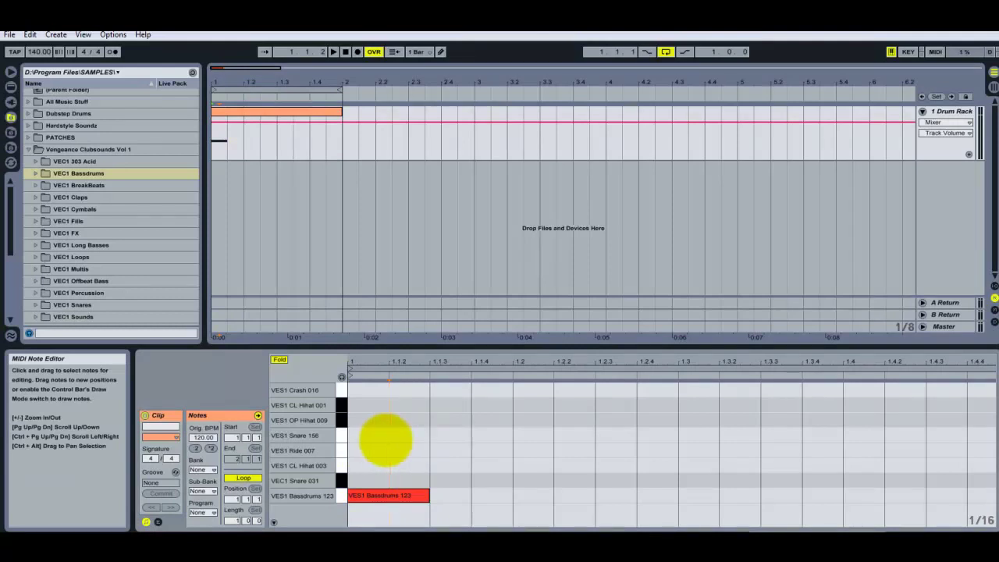
left_click(382, 457)
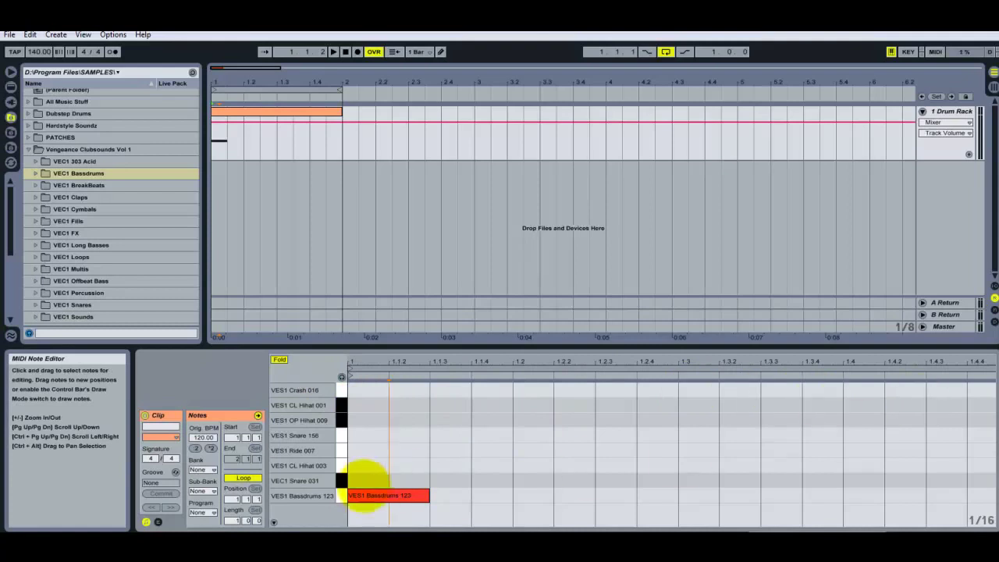
left_click(373, 495)
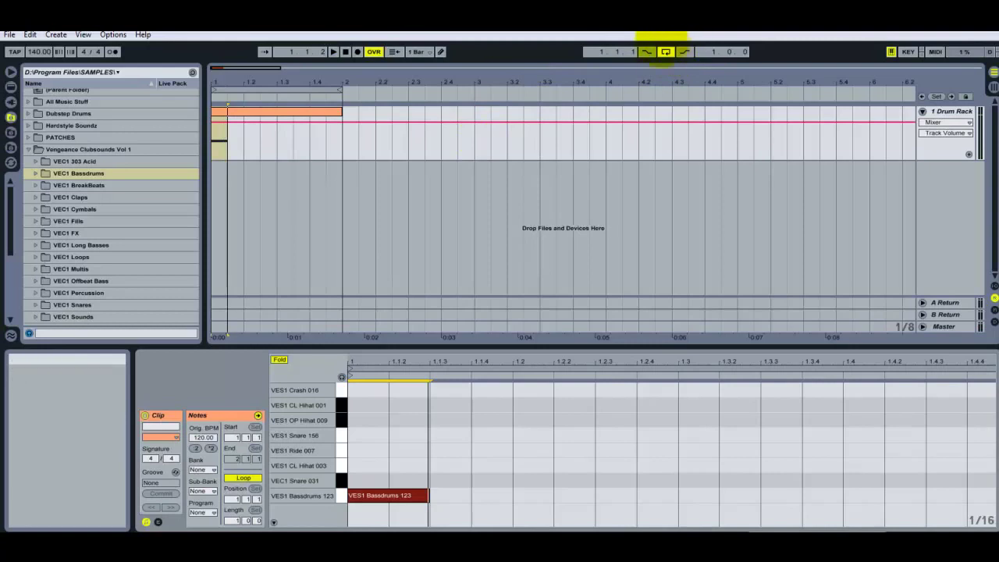
Select the loop brace over bar 1 and audition the looped bass drum clip
left_click(666, 52)
left_click(304, 89)
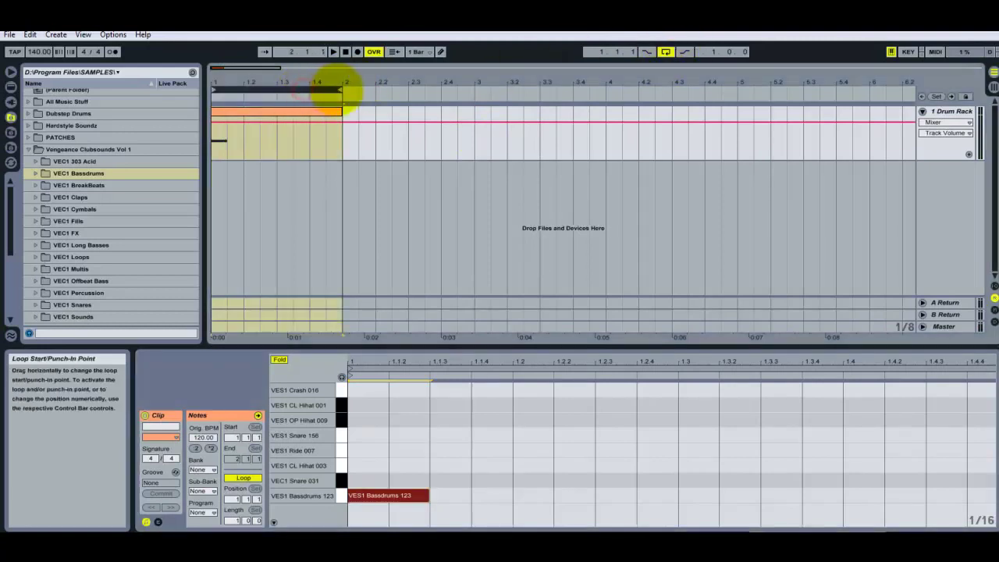
mouse_move(341, 91)
left_mouse_down()
mouse_move(285, 85)
mouse_move(343, 91)
left_mouse_up()
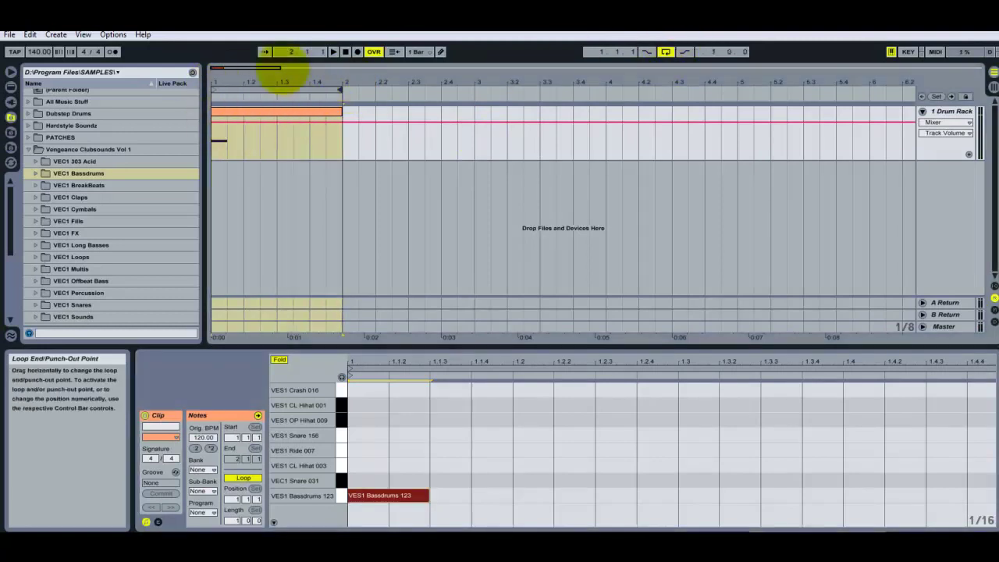
left_click_drag(247, 90, 214, 85)
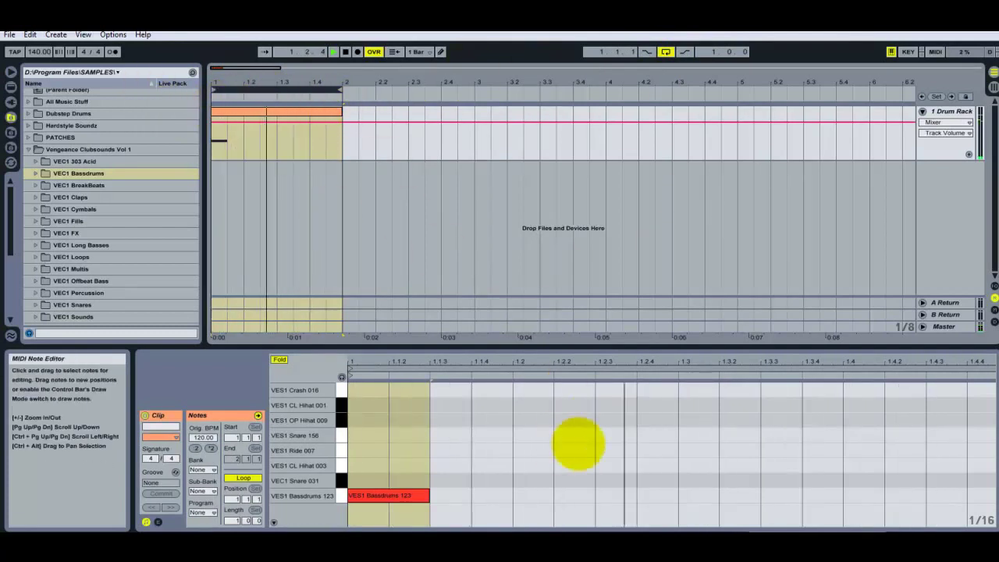
left_click(528, 437)
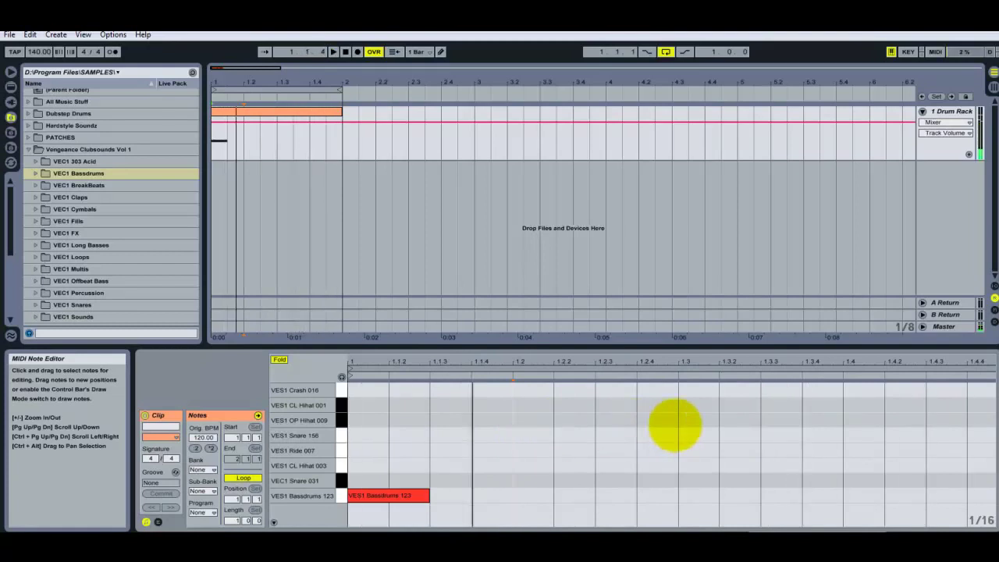
Add a VES1 Snare 156 note from 1.3 to 1.4 and lengthen the VES1 Bassdrums 123 note to end at 1.2
double_click(693, 431)
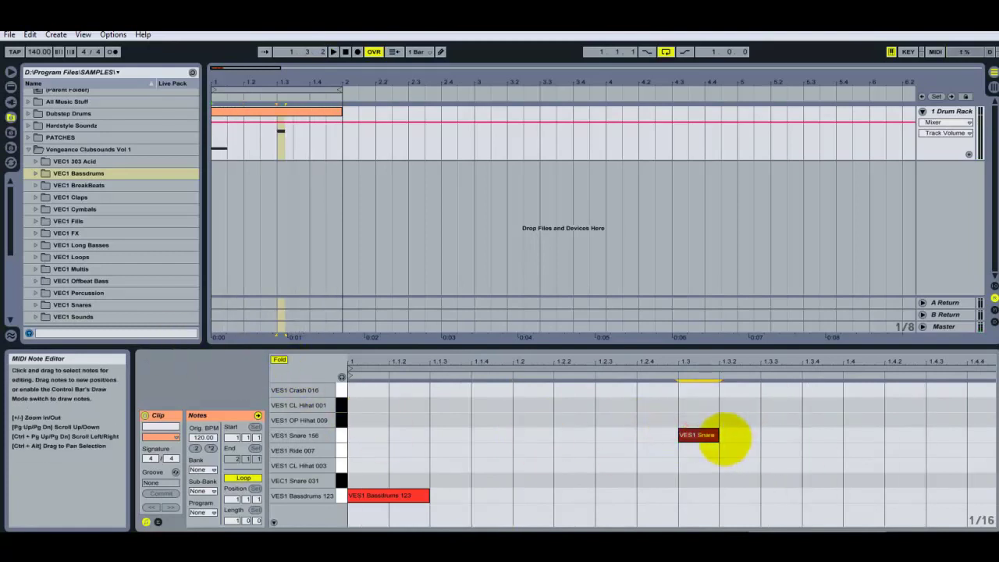
left_click_drag(722, 435, 763, 438)
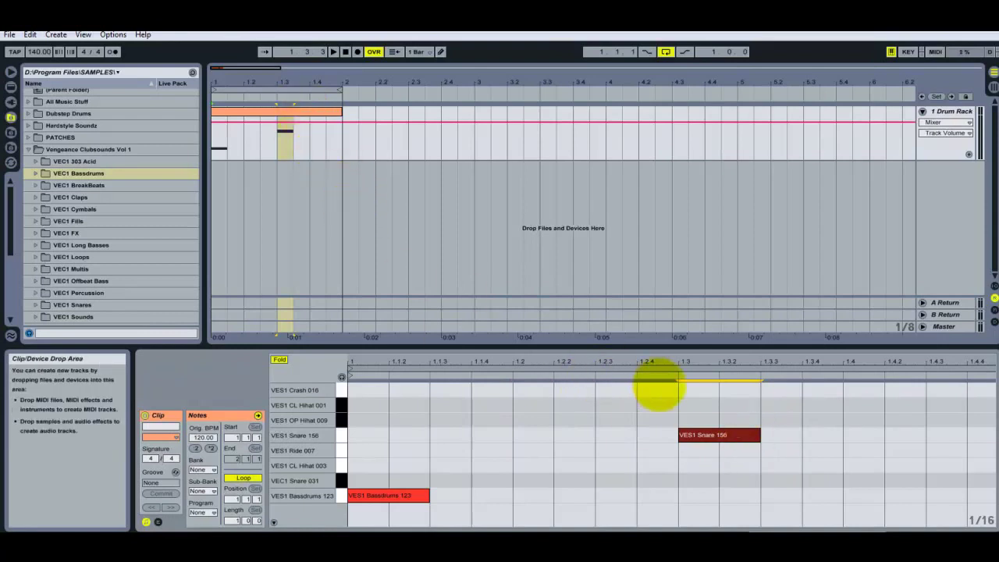
mouse_move(707, 435)
left_mouse_down()
mouse_move(567, 425)
mouse_move(541, 433)
mouse_move(725, 451)
mouse_move(693, 431)
left_mouse_up()
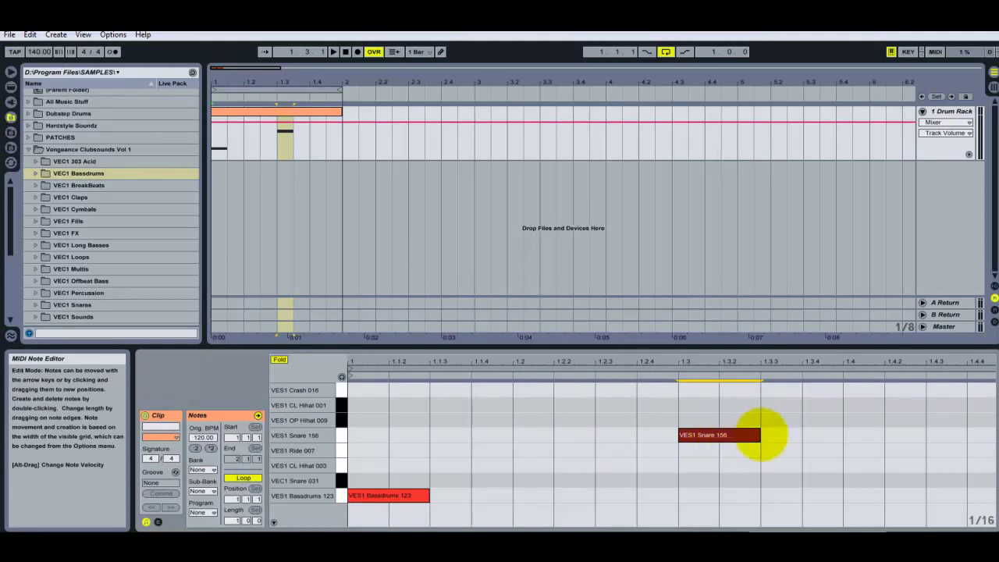
left_click_drag(759, 434, 846, 434)
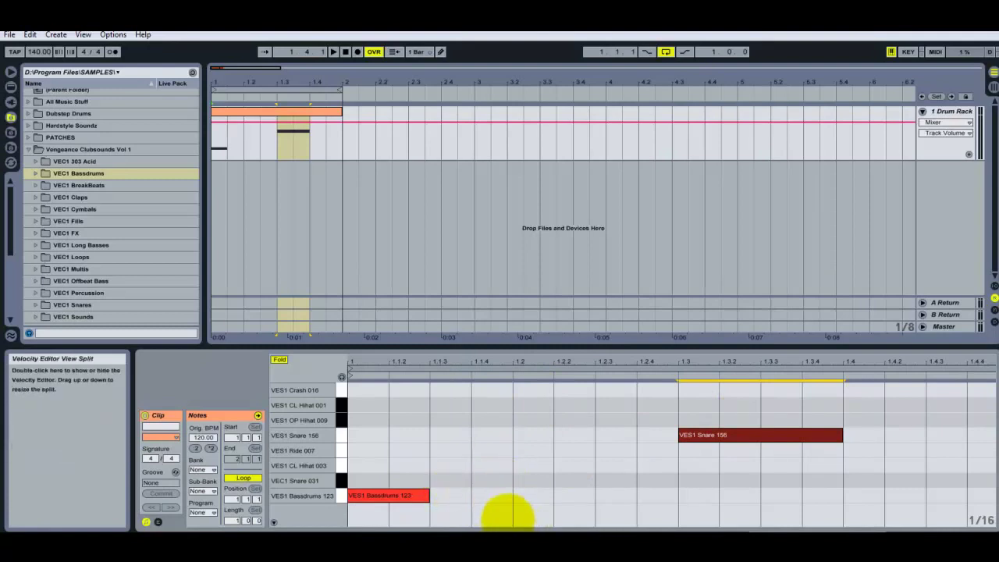
left_click_drag(429, 498, 509, 497)
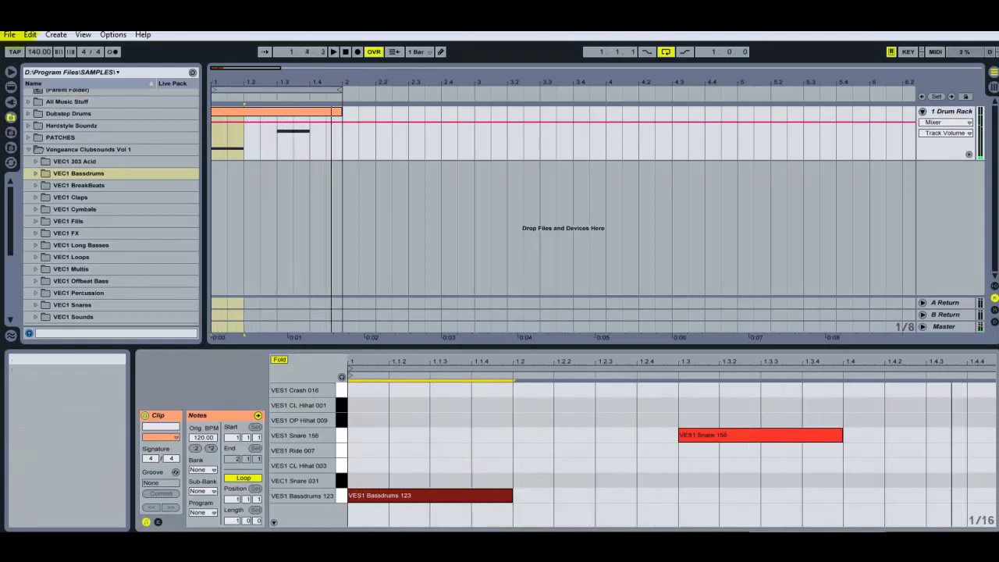
Listen to the looped pattern with the metronome enabled, and turn the metronome back off
left_click(112, 51)
key("space")
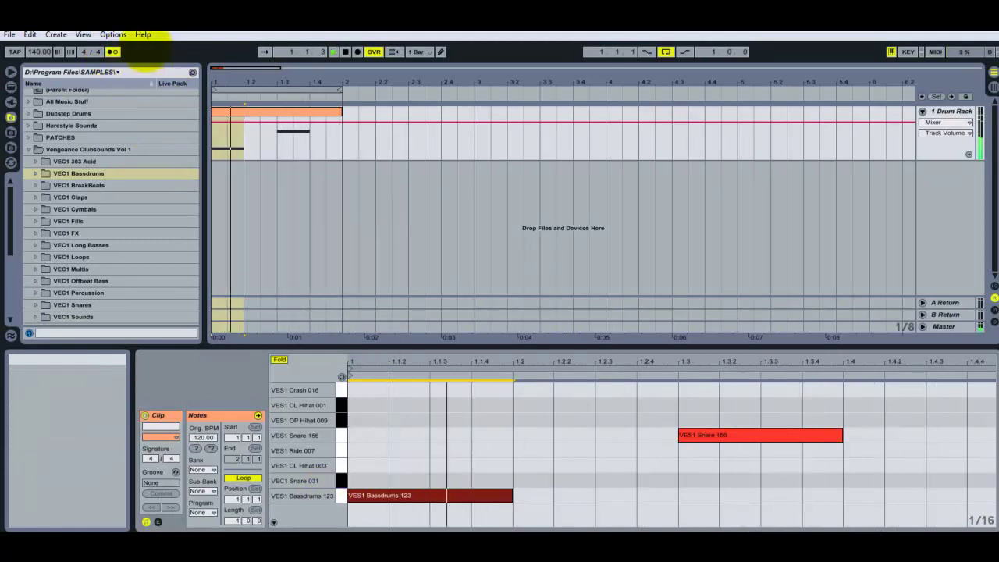
key("space")
left_click(116, 52)
left_click(716, 466)
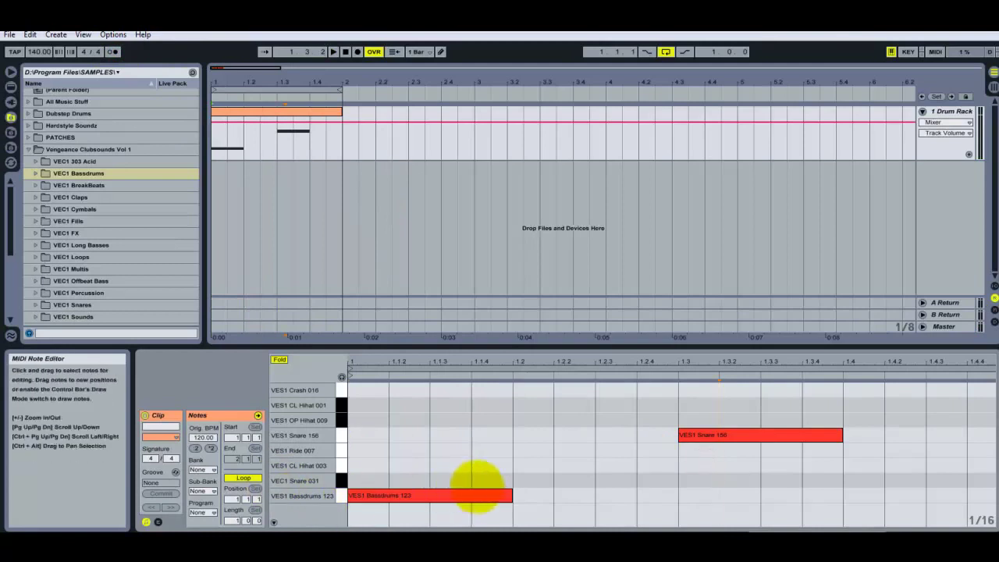
left_click(509, 496)
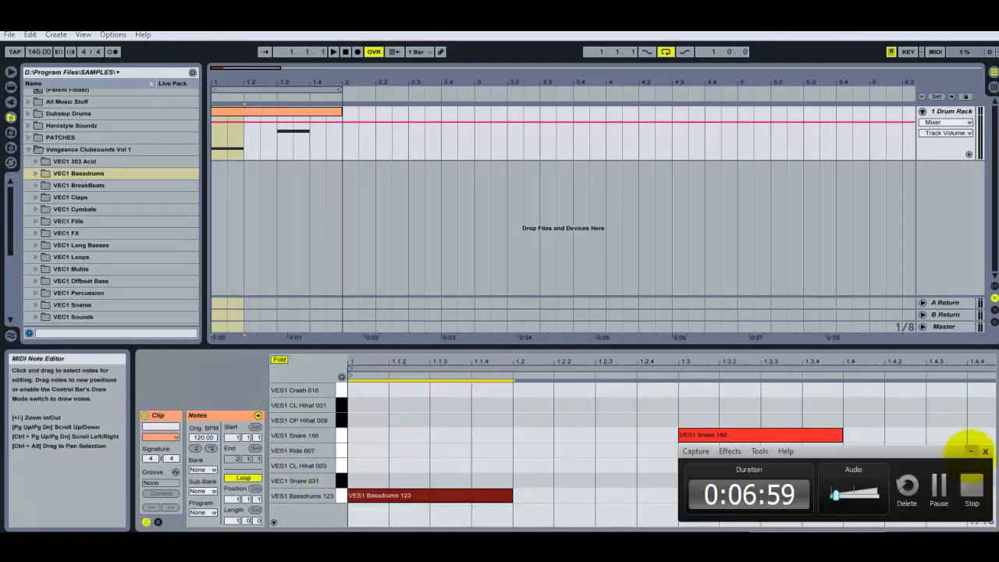
left_click(971, 451)
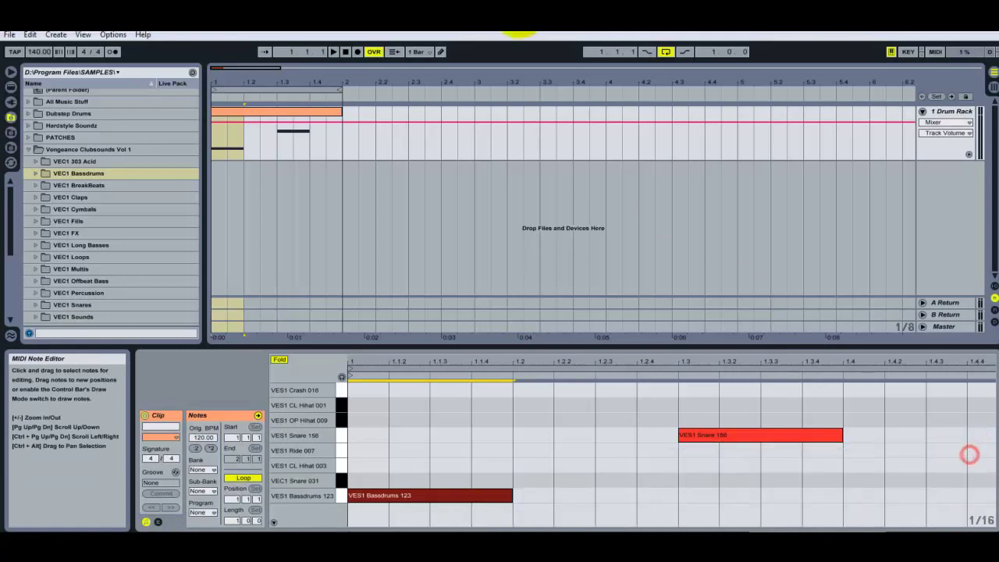
left_click(511, 475)
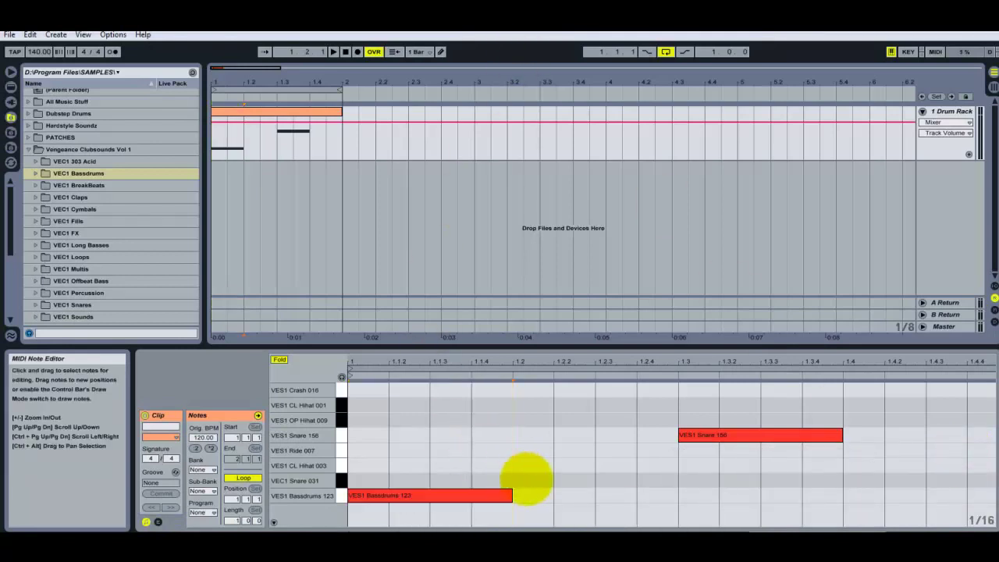
Add VES1 CL Hihat 003 notes at 1.1.3 and 1.4, and duplicate the first one to 1.2 and 1.2.3
double_click(566, 465)
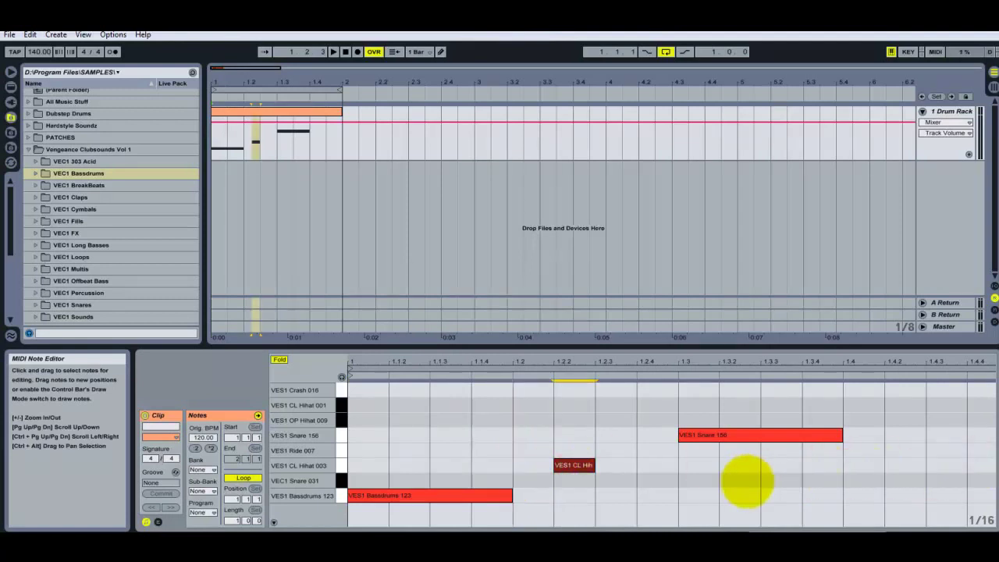
mouse_move(562, 468)
left_mouse_down()
mouse_move(562, 440)
mouse_move(571, 466)
left_mouse_up()
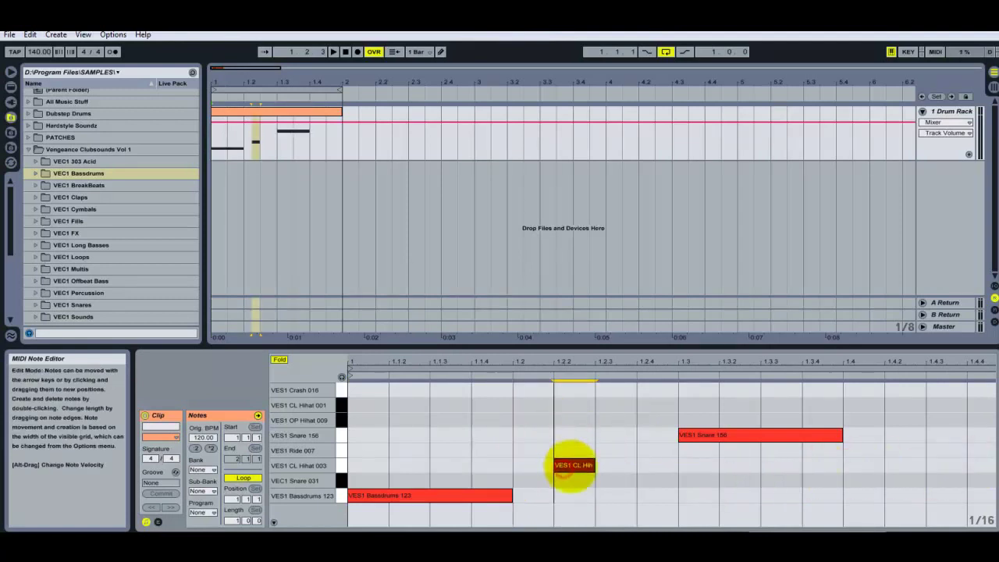
double_click(857, 467)
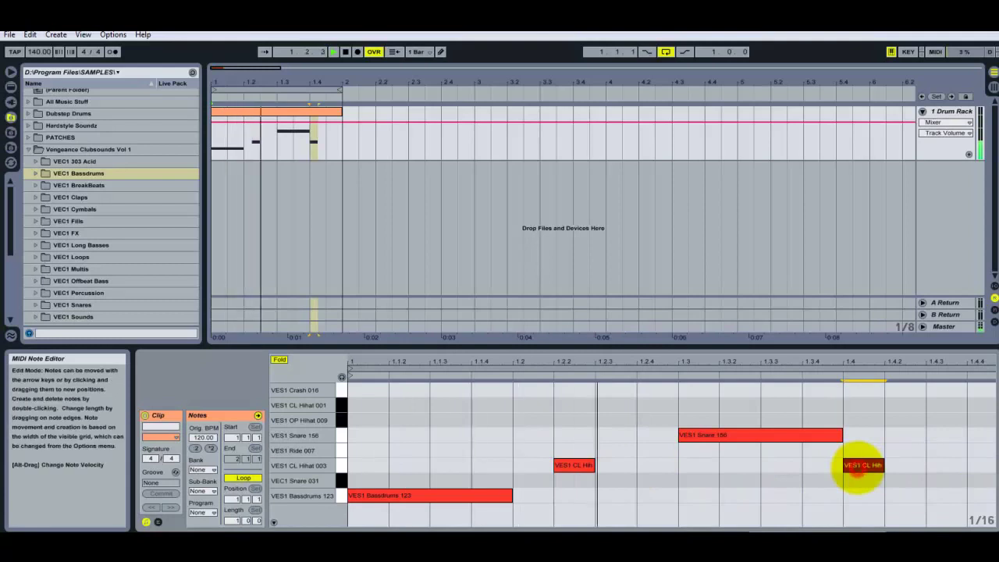
left_click_drag(574, 465, 534, 466)
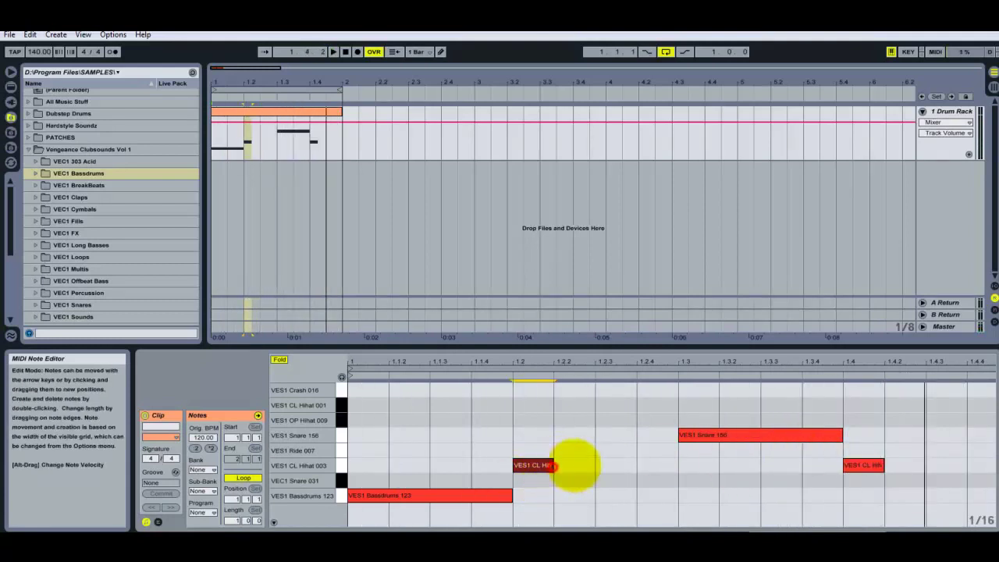
left_click_drag(535, 464, 430, 469)
key("ctrl+d")
key("ctrl+d")
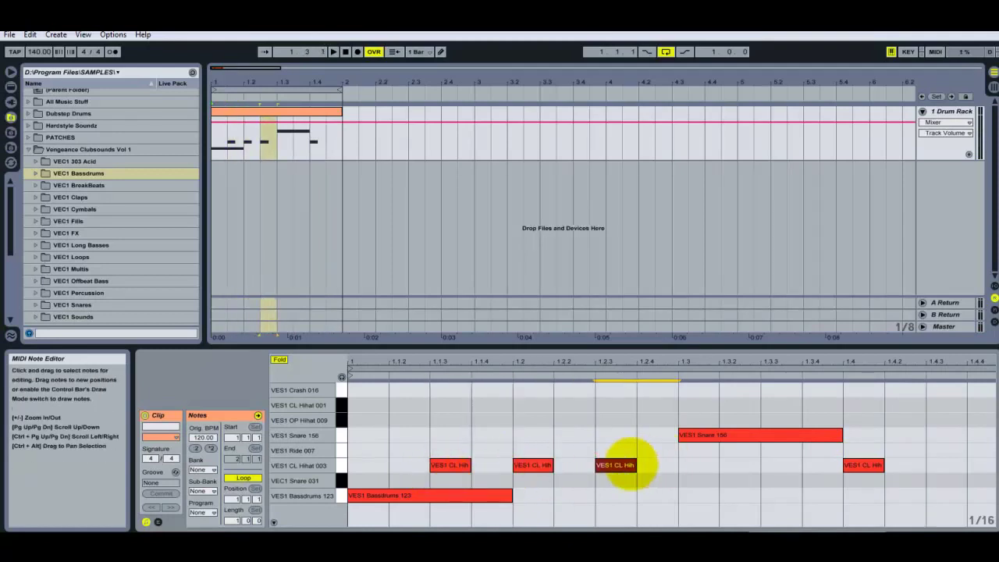
Duplicate the hi-hat at 1.2 to 1.2.2 and arrange the remaining VES1 CL Hihat 003 notes at 1.3.3, 1.4 and 1.4.3
left_click(544, 465)
key("ctrl+d")
left_click_drag(857, 465, 812, 464)
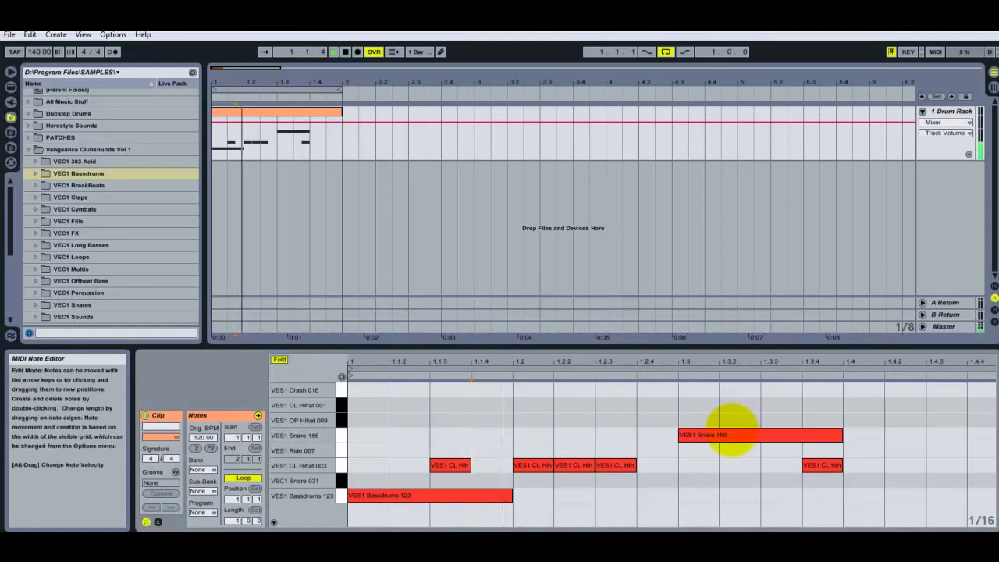
double_click(780, 465)
left_click_drag(817, 465, 866, 468)
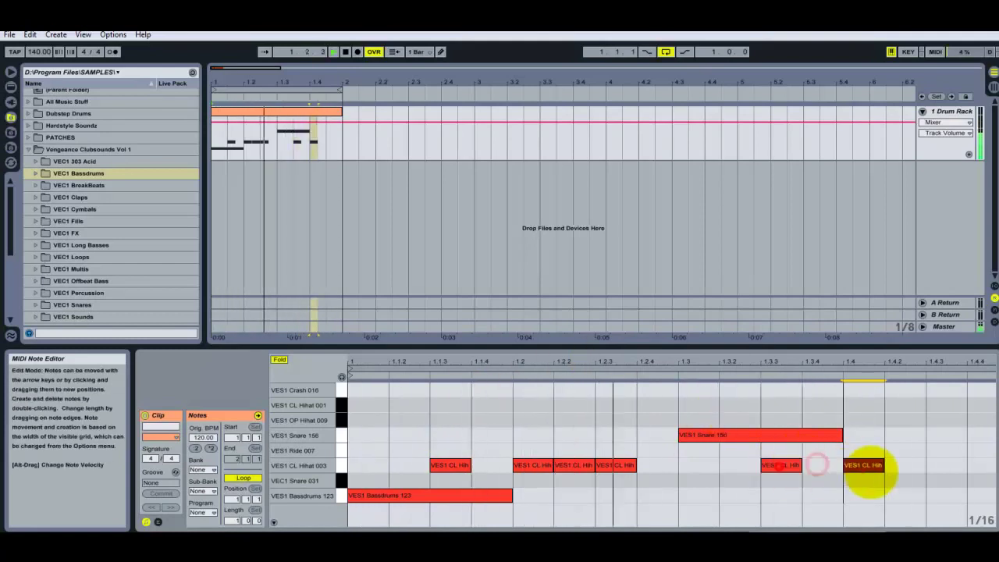
double_click(946, 465)
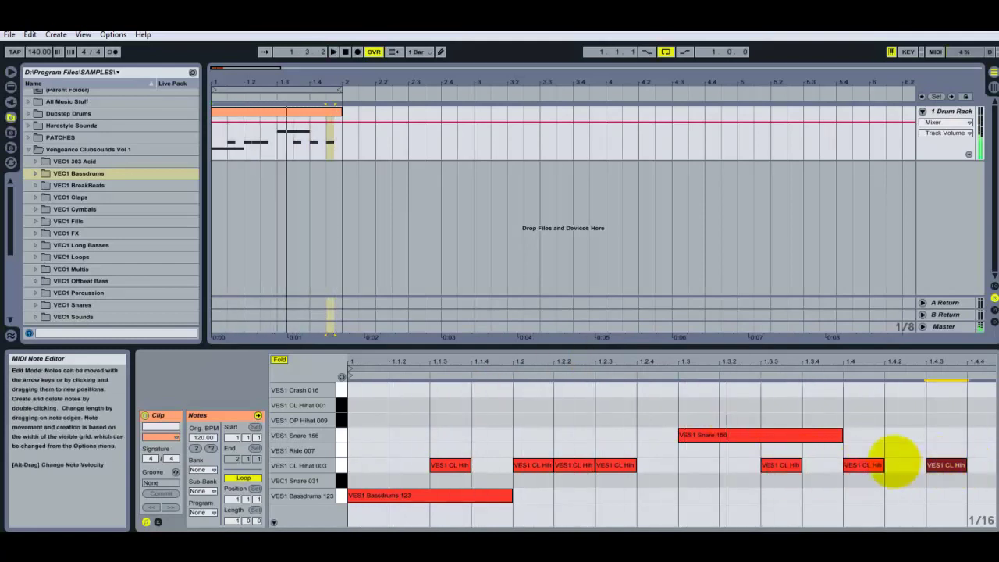
Shorten the VES1 CL Hihat 003 notes at 1.2, 1.2.2 and 1.2.3 to less than a sixteenth, giving each a different length
left_click_drag(553, 467, 522, 465)
left_click_drag(594, 465, 572, 465)
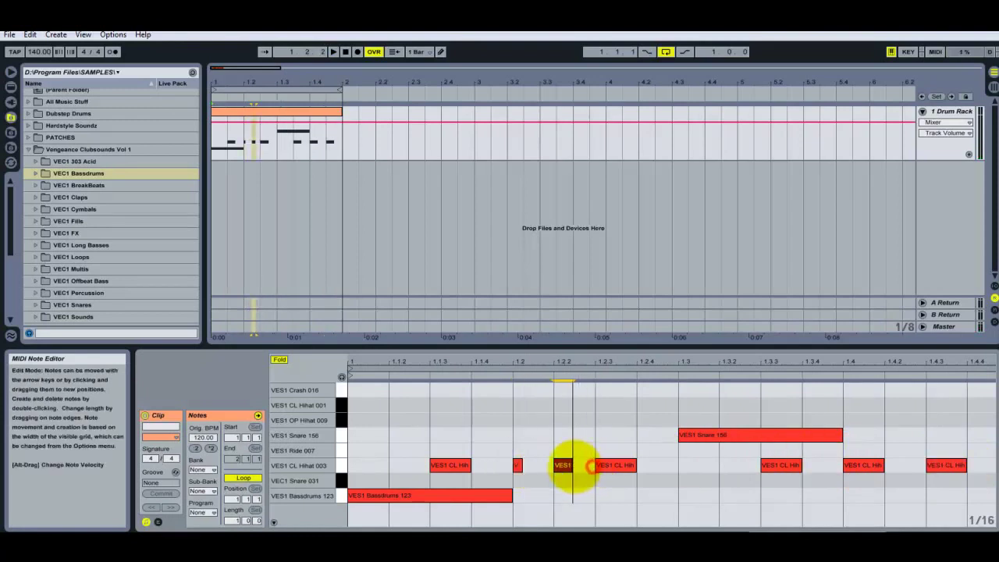
left_click_drag(635, 465, 622, 465)
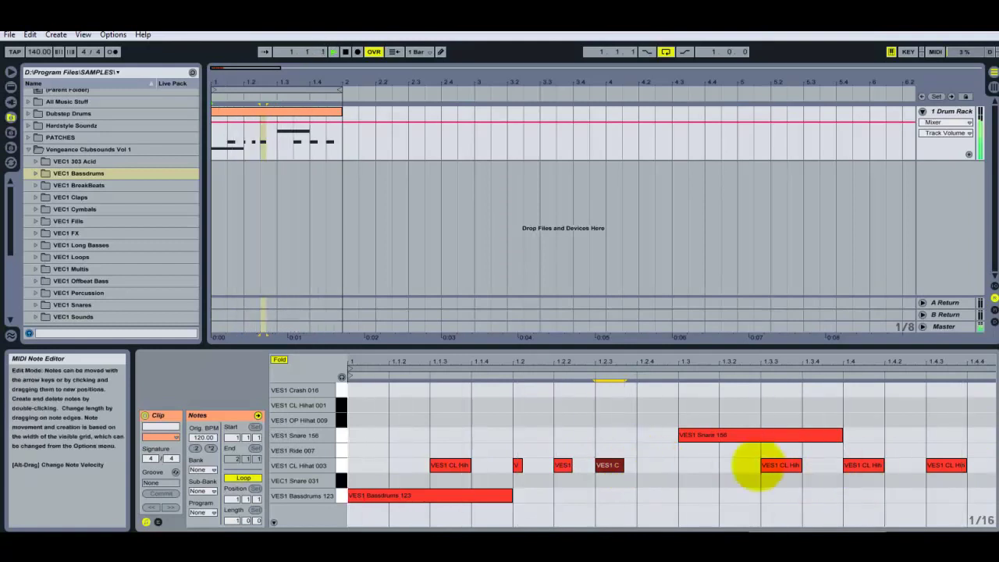
left_click_drag(523, 466, 567, 466)
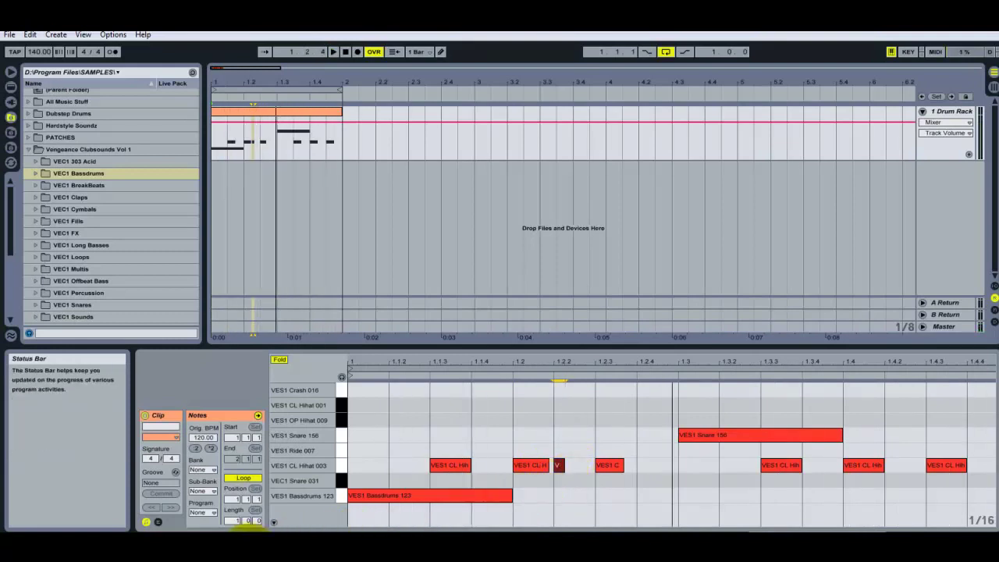
left_click(508, 428)
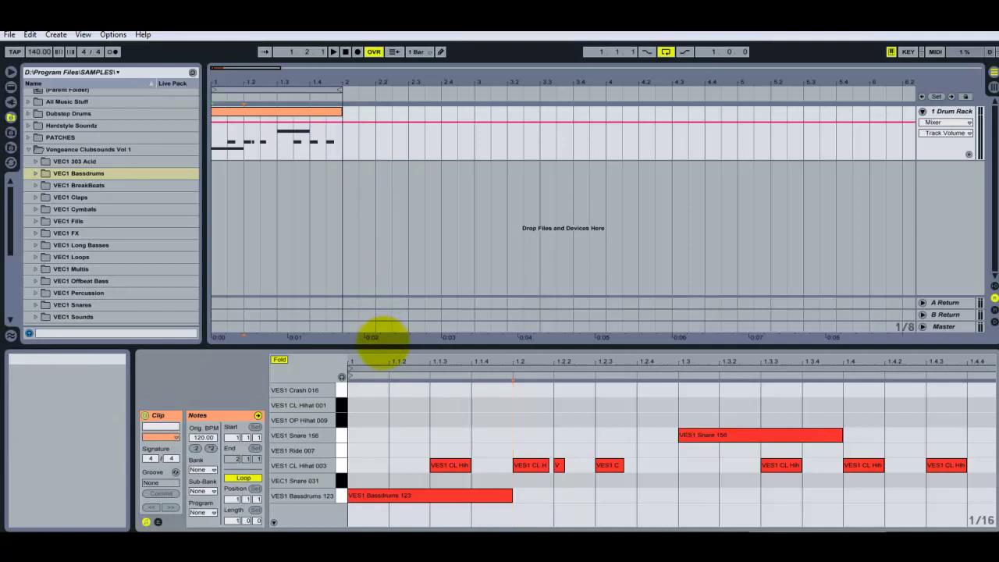
Enlarge the clip view below the arrangement to give the drum lanes in the note editor more room
mouse_move(381, 346)
left_mouse_down()
mouse_move(382, 335)
mouse_move(379, 346)
left_mouse_up()
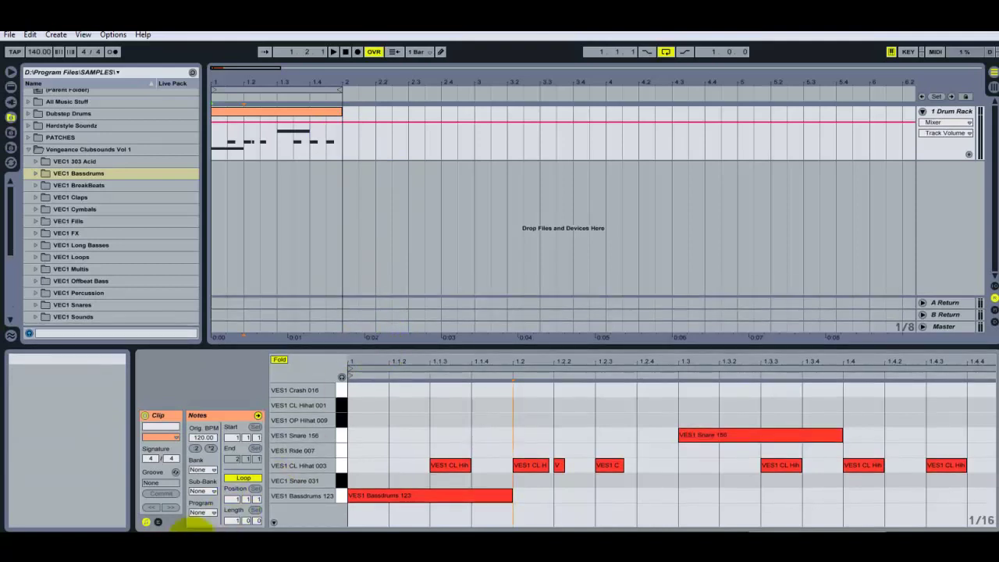
left_click(192, 545)
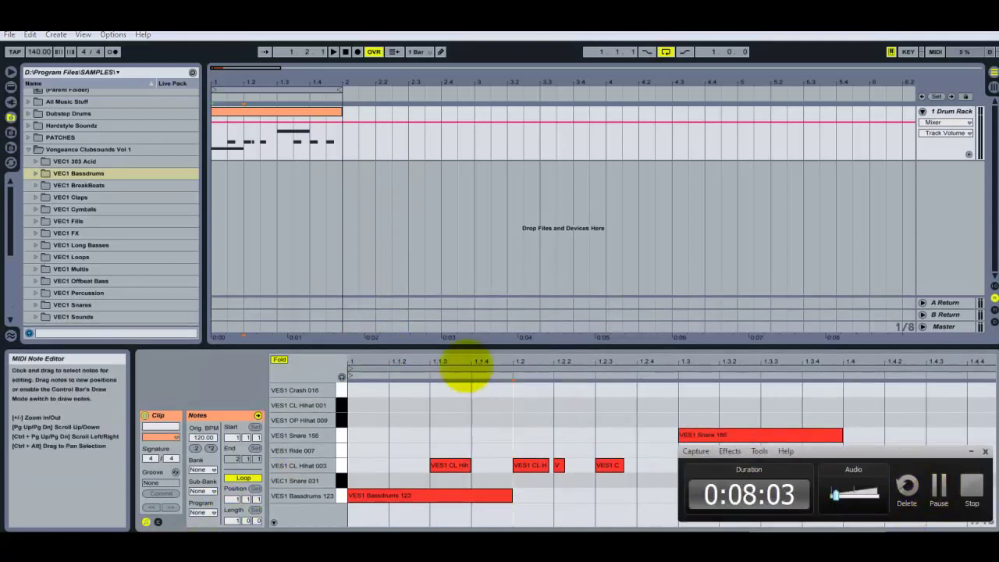
left_click_drag(435, 346, 442, 356)
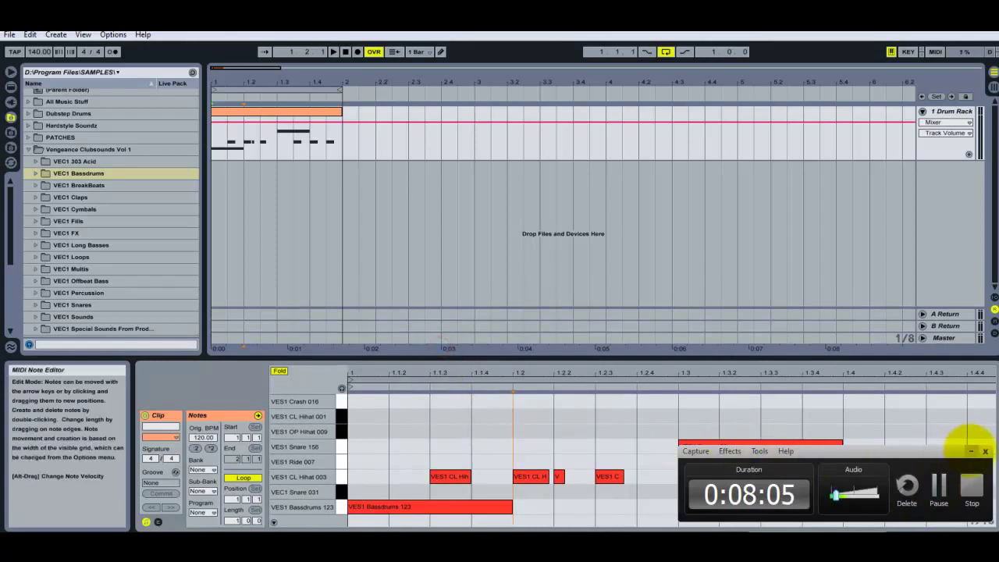
left_click(971, 451)
left_click(377, 434)
left_click_drag(390, 357, 388, 306)
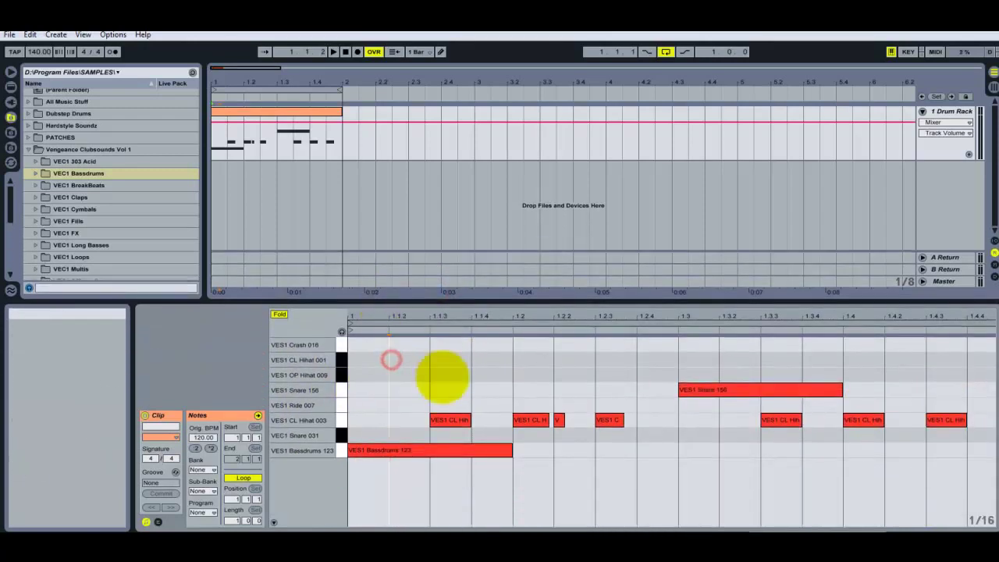
left_click(442, 387)
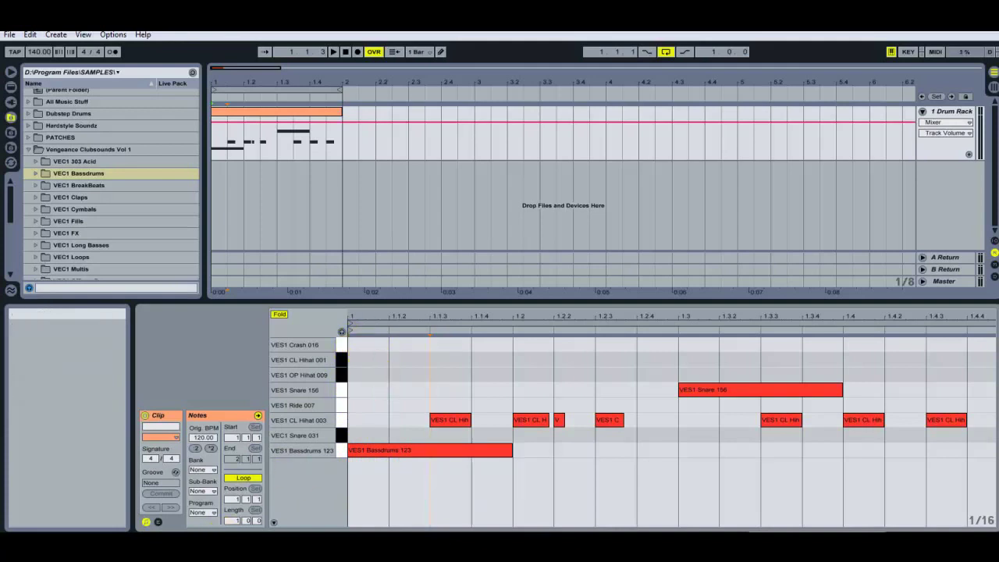
Add a one-beat VES1 Ride 007 note at the start of the clip and duplicate it three times to fill the bar
double_click(352, 404)
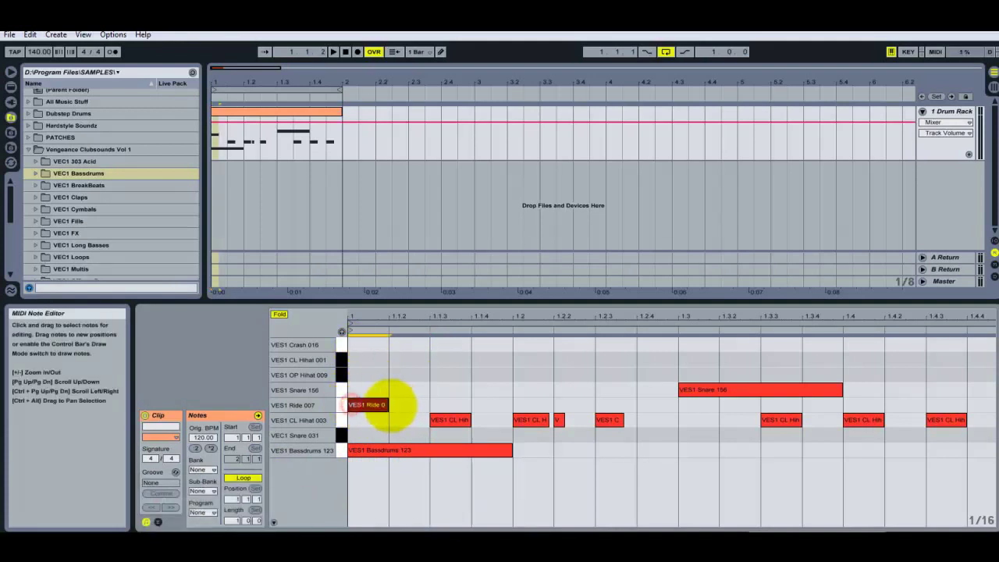
left_click_drag(387, 405, 510, 399)
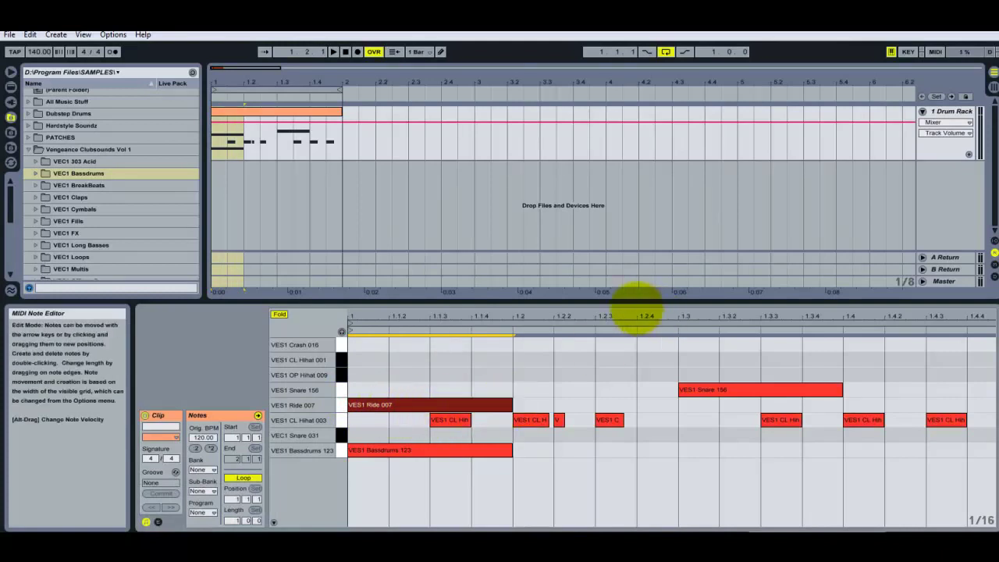
key("ctrl+d")
key("ctrl+d")
key("ctrl+d")
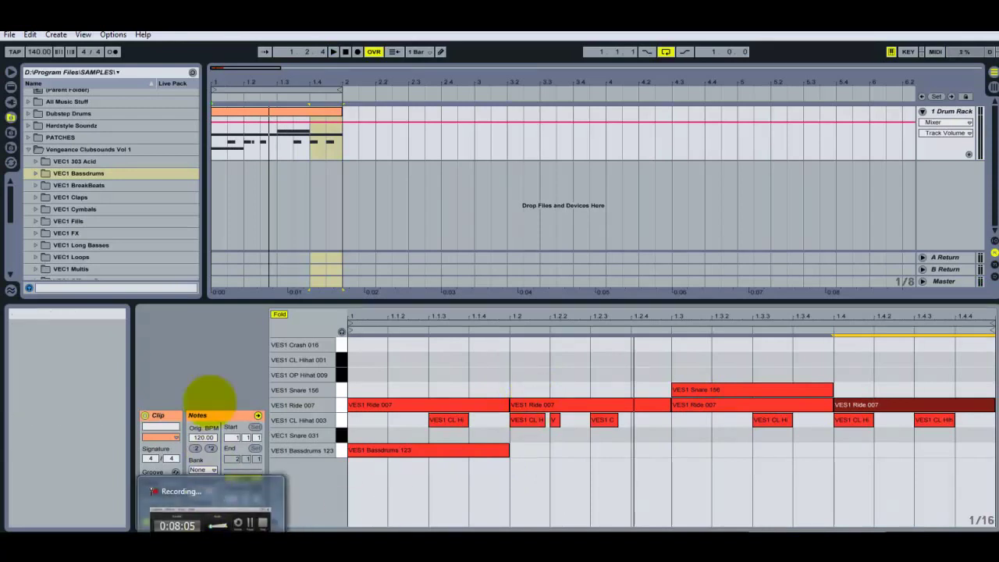
left_click(434, 365)
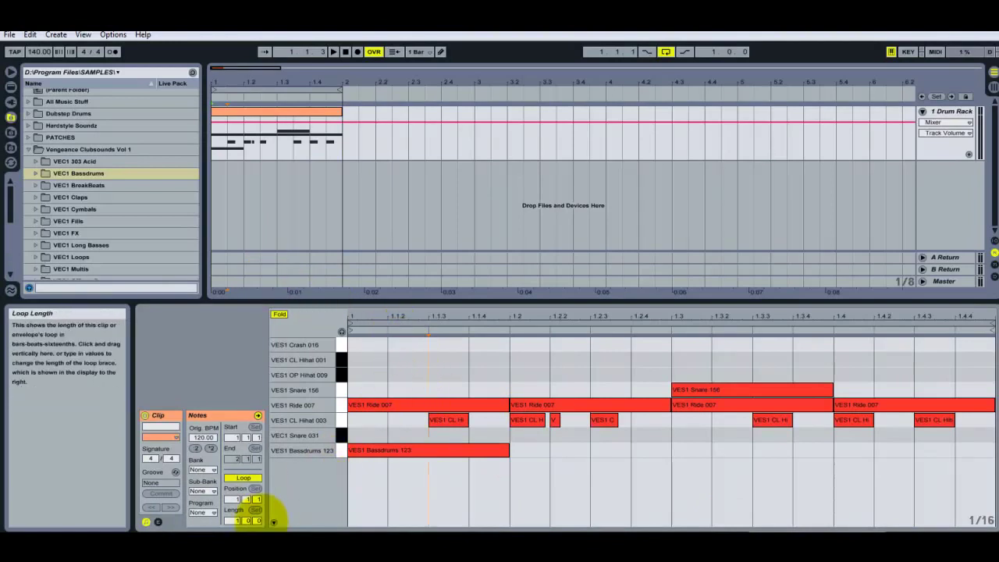
left_click(605, 454)
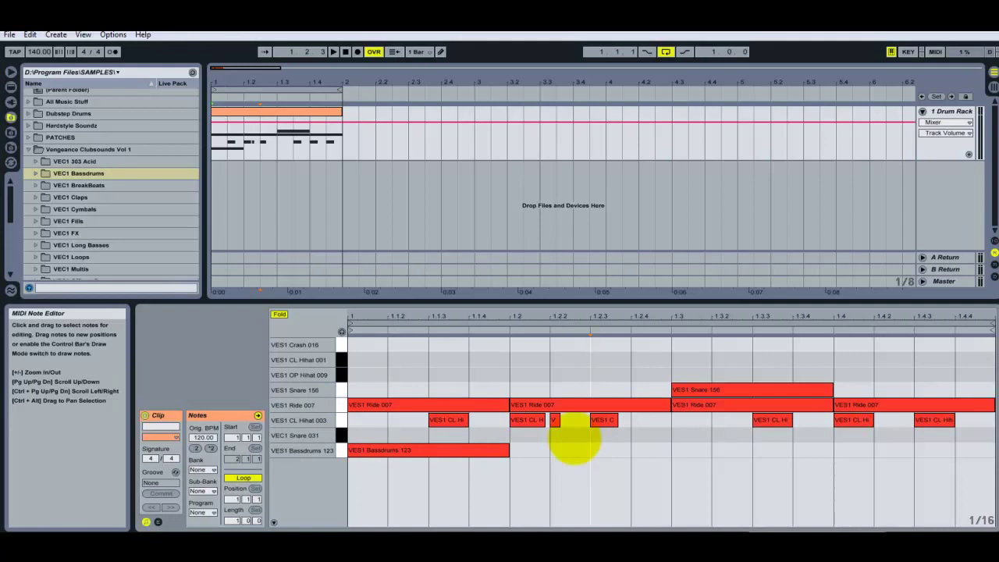
left_click(399, 379)
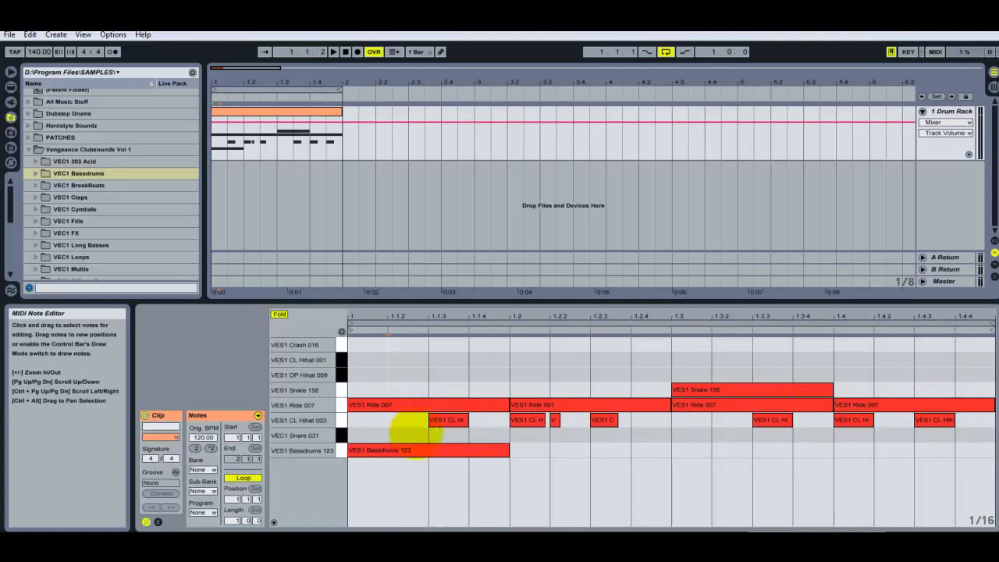
Layer the snare by copying the VES1 Snare 156 note at 1.3 to the VEC1 Snare 031 lane, and play the pattern
left_click(717, 385)
left_click_drag(716, 385, 714, 445)
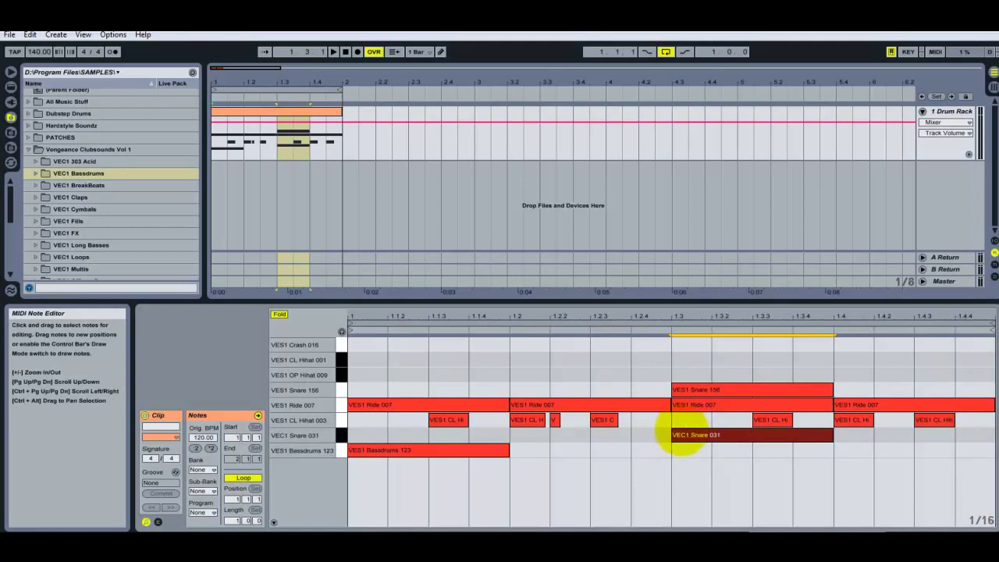
key("space")
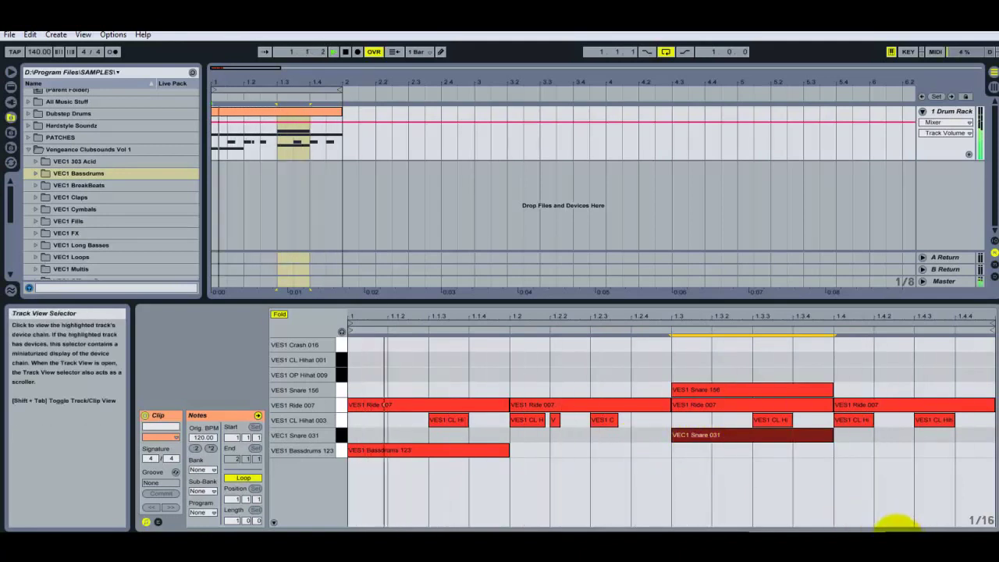
key("space")
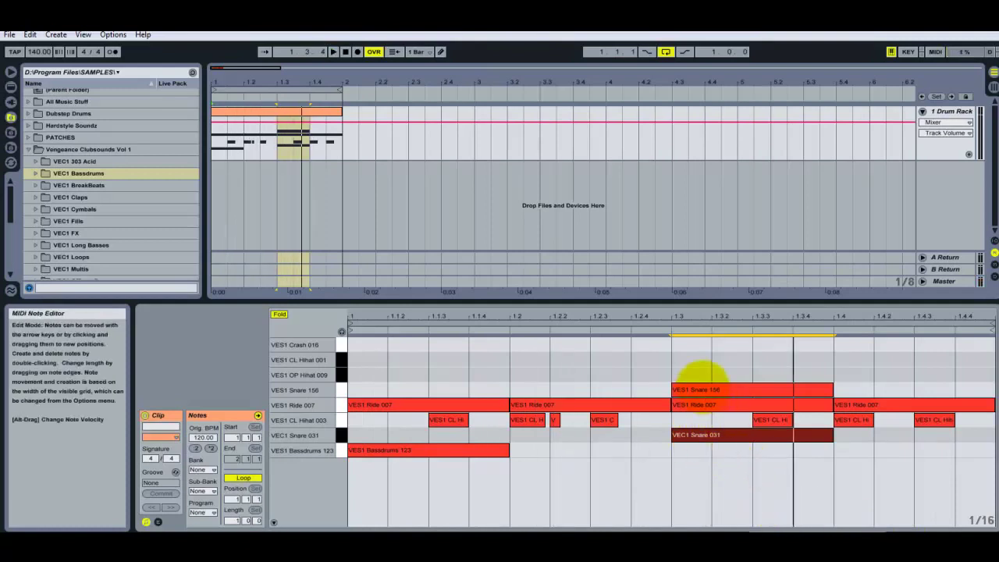
Audition the two snare notes at 1.3 individually and copy the VES1 Snare 156 note to the VES1 Crash 016 lane
left_click(697, 435)
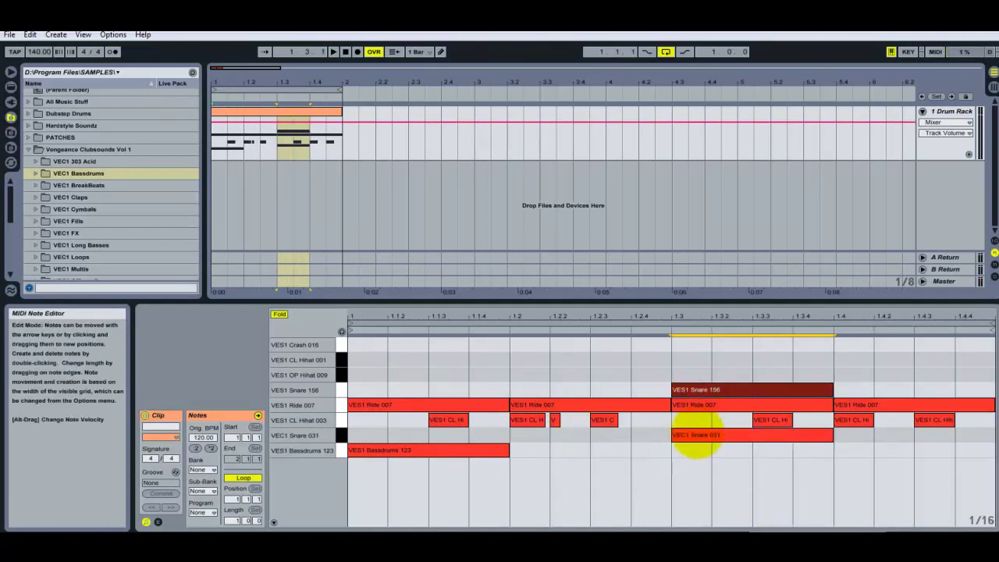
left_click(697, 437)
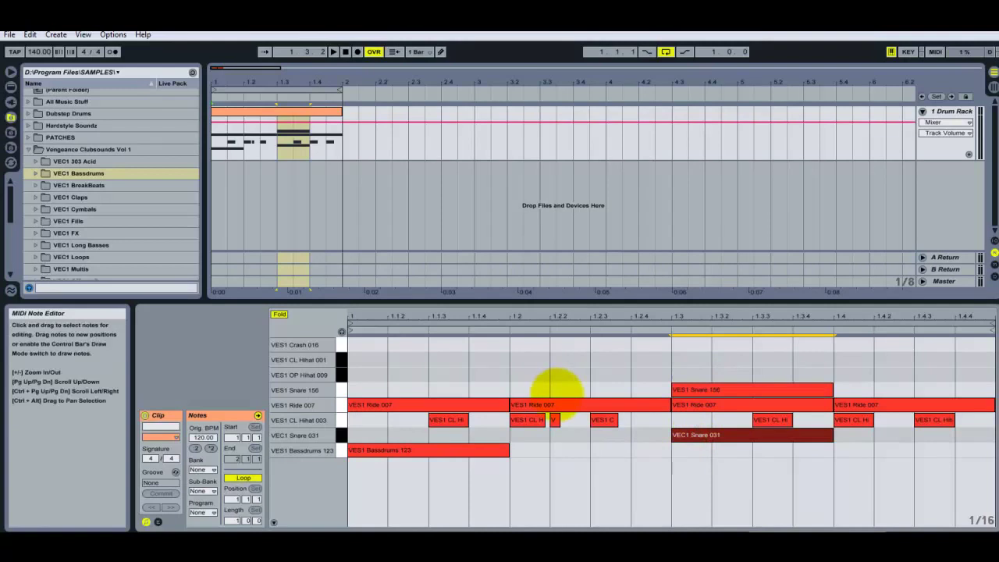
left_click(717, 389)
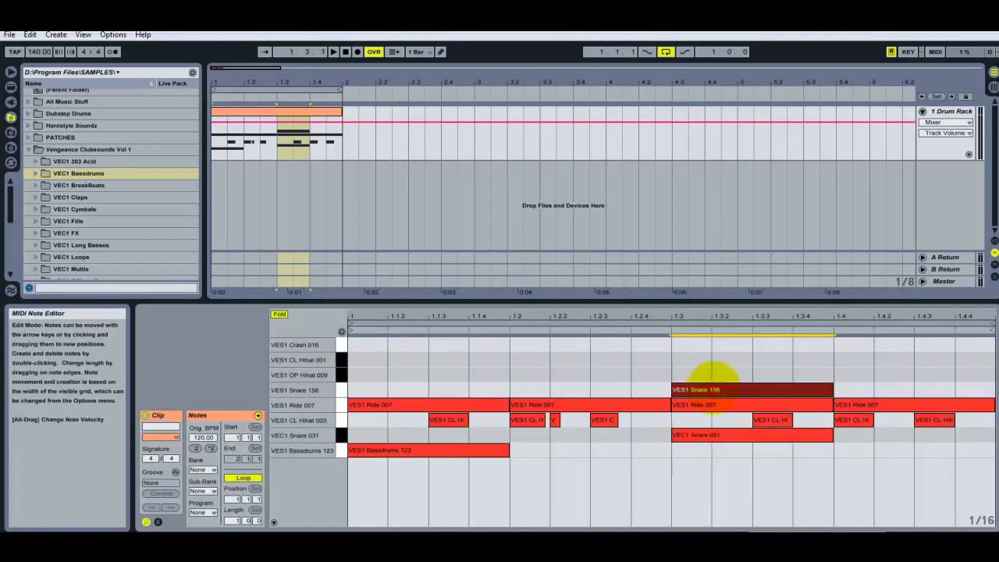
left_click_drag(714, 373, 711, 356)
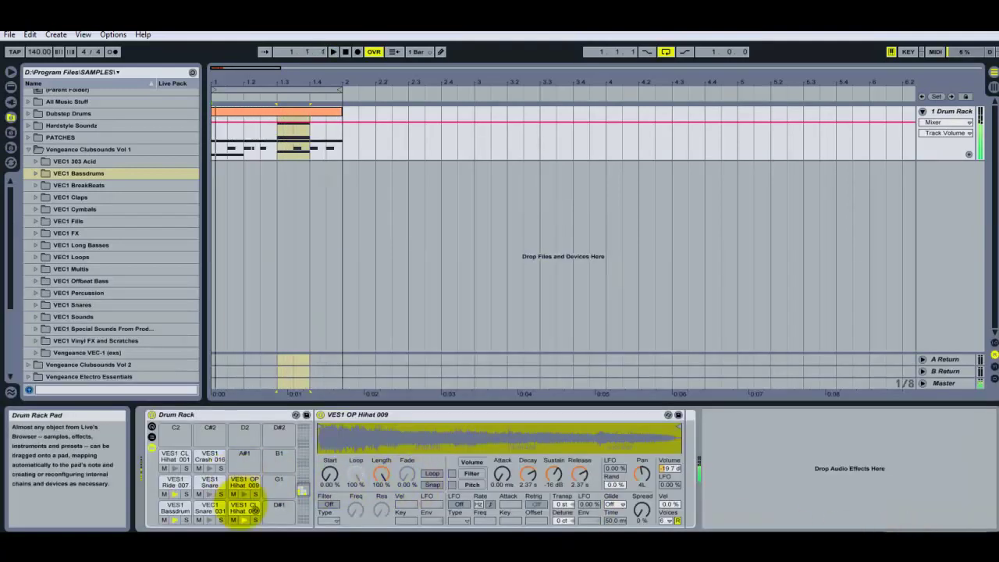
Display the VEC1 Snare 031 pad's device chain and find Reverb among the audio effects in Live Devices
left_click(206, 506)
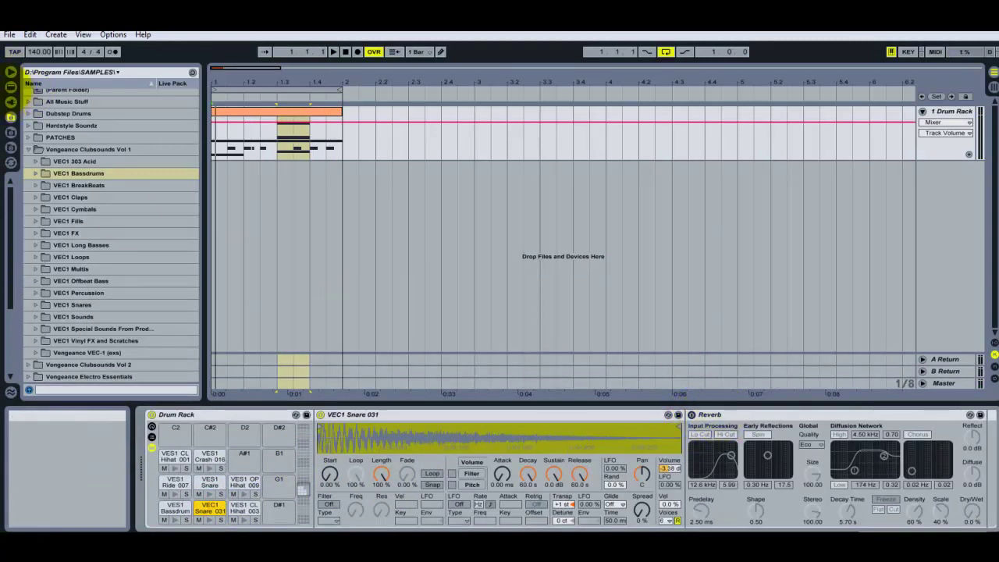
left_click(11, 87)
left_click_drag(14, 191, 25, 148)
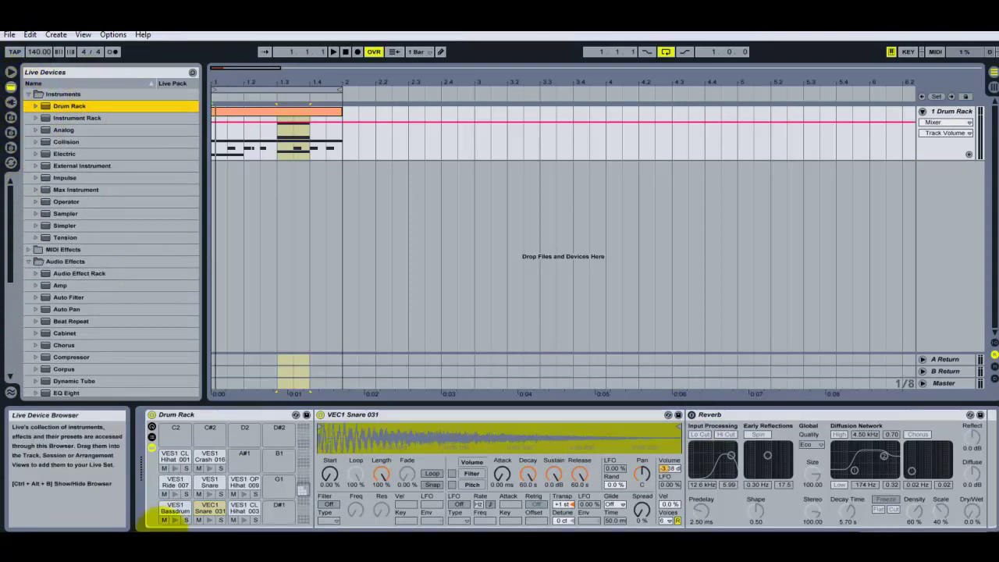
left_click(188, 545)
left_click(971, 451)
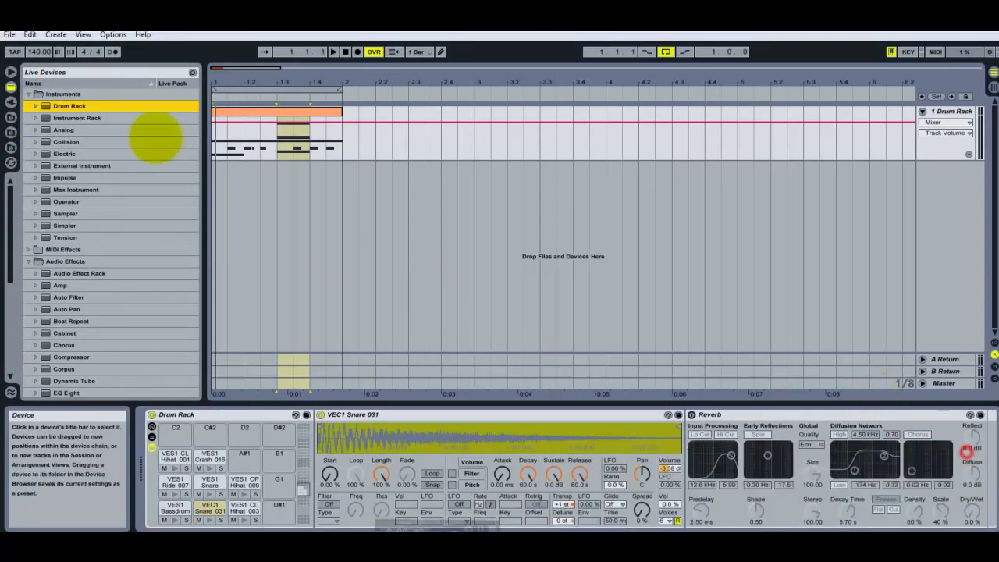
left_click_drag(12, 215, 10, 350)
left_click(67, 318)
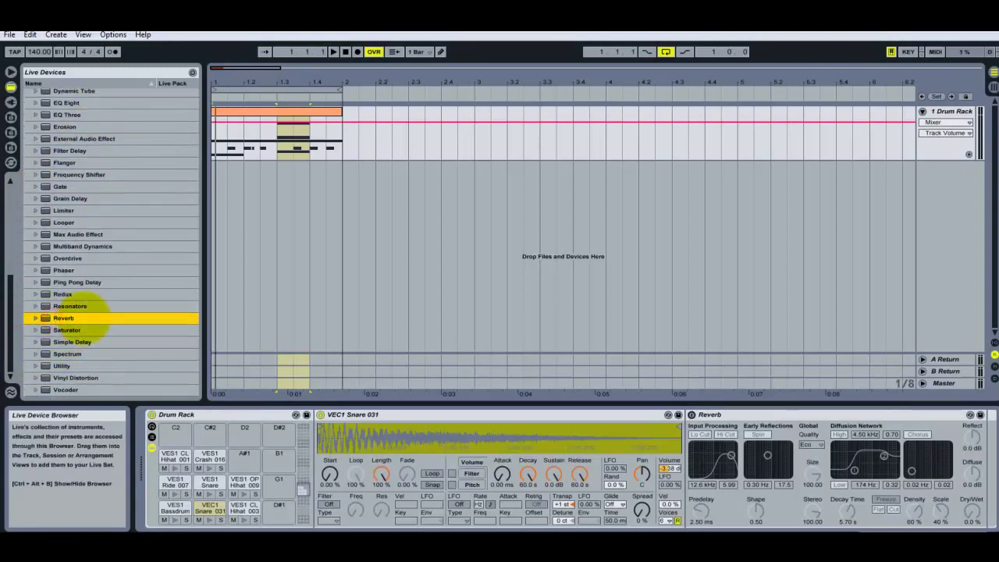
Add a Reverb effect after the sampler in the VES1 Crash 016 pad's chain
left_click(207, 456)
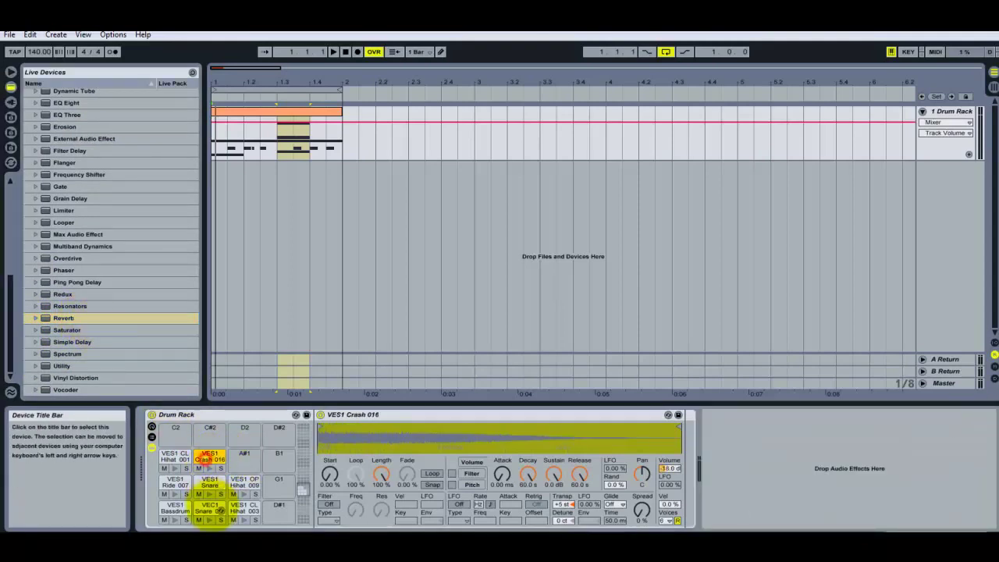
scroll(18, 262, "up", 5)
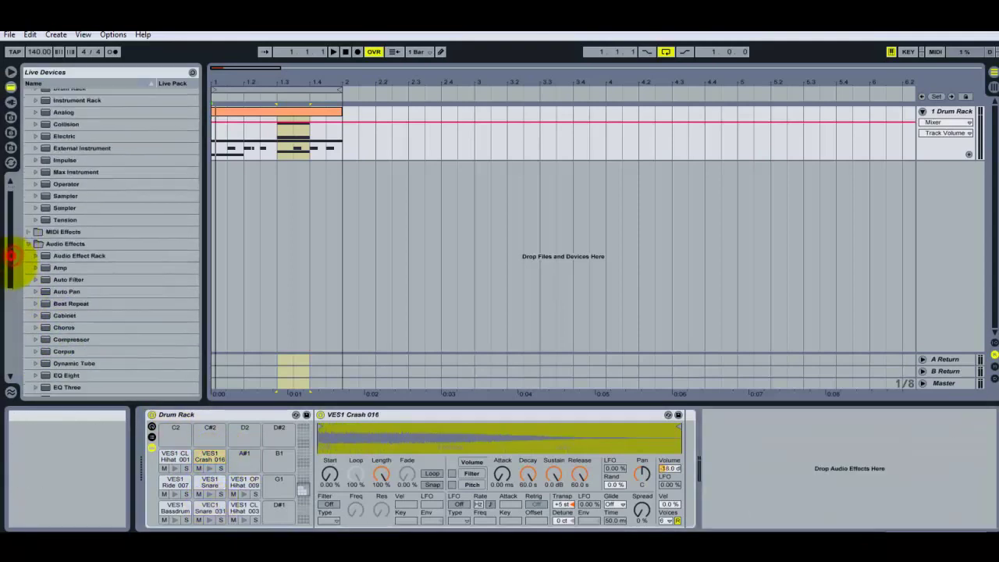
left_click_drag(8, 314, 7, 357)
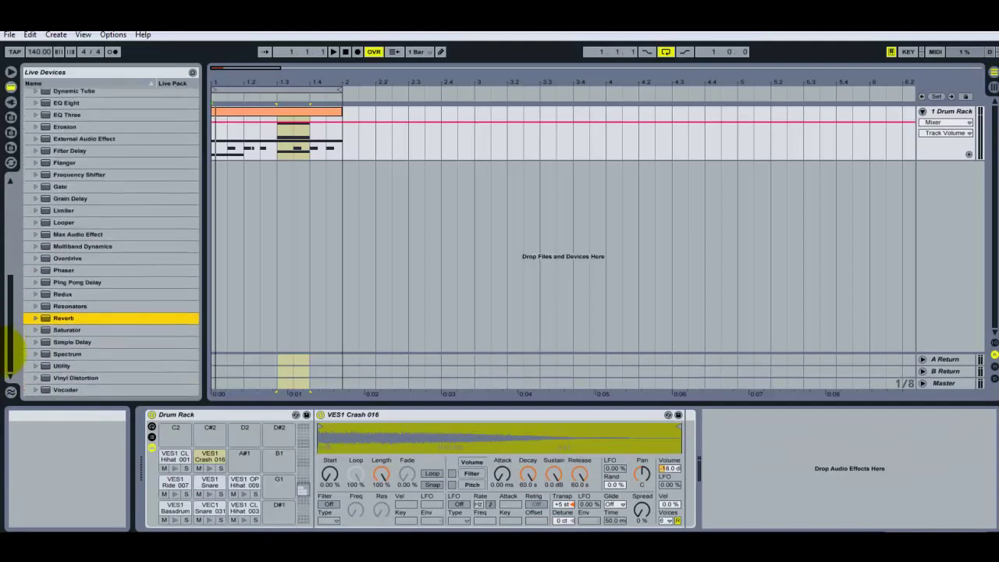
left_click(15, 321)
left_click(57, 317)
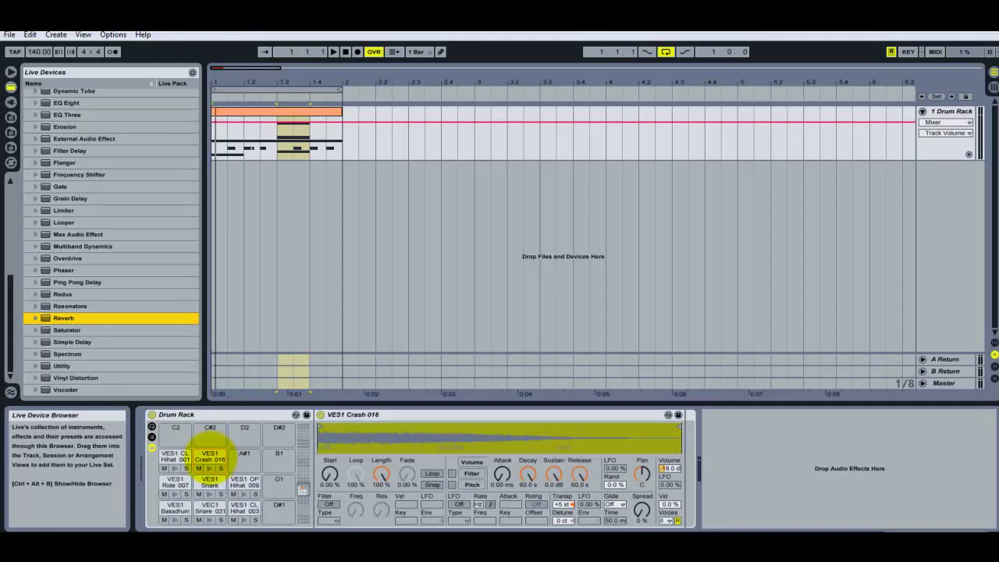
left_click_drag(60, 318, 790, 460)
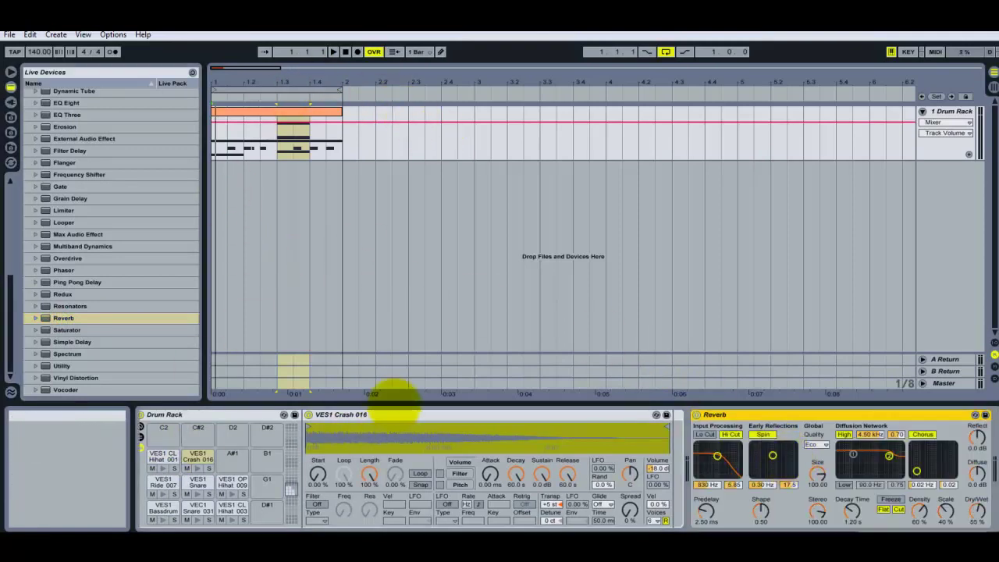
Play the loop briefly with the crash reverb, and switch off the Reverb on the VES1 Crash 016 pad
key("space")
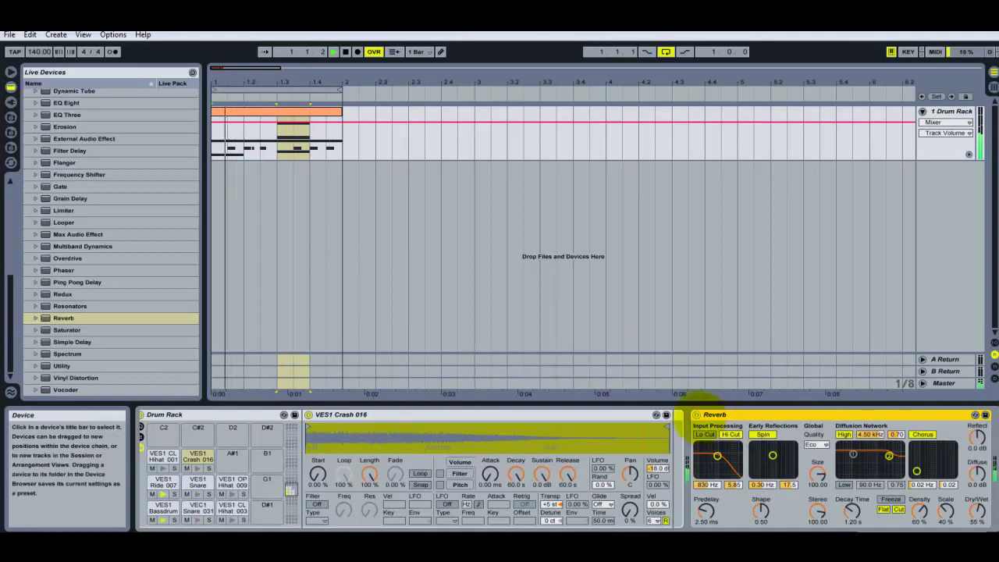
key("space")
left_click(697, 414)
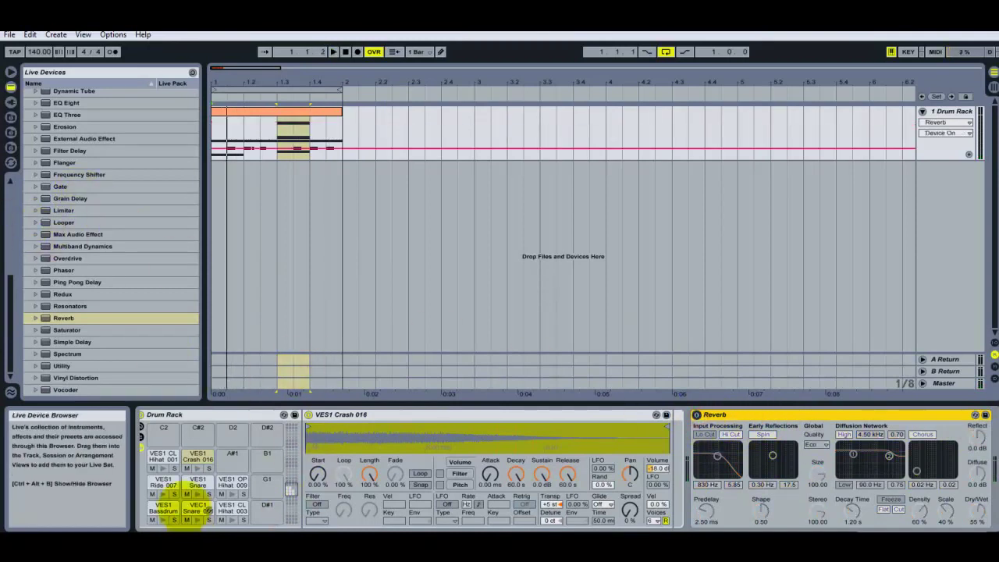
left_click(195, 457)
left_click(954, 536)
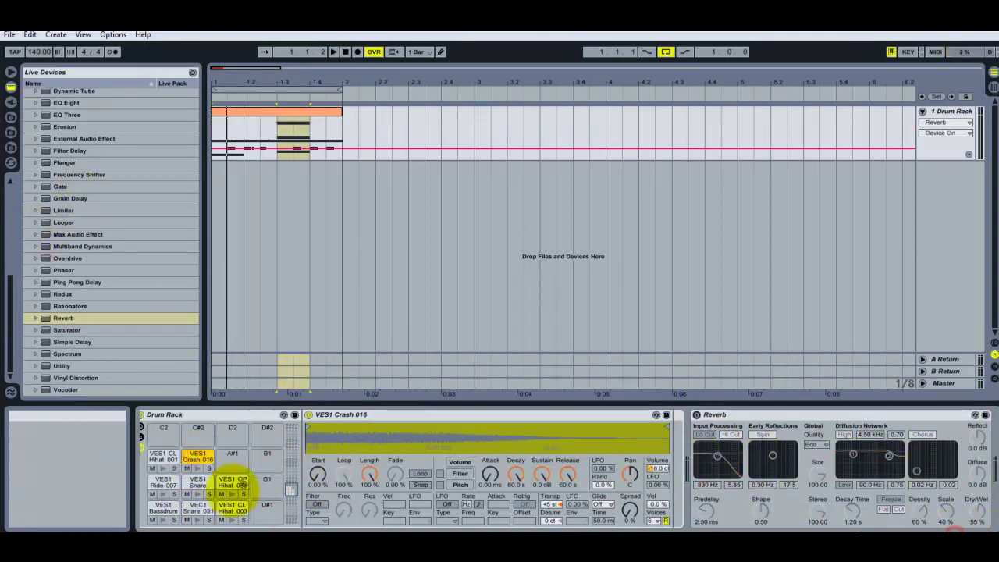
Switch on the Reverb of the VEC1 Snare 031 pad and set its Dry/Wet to 33%
left_click(198, 508)
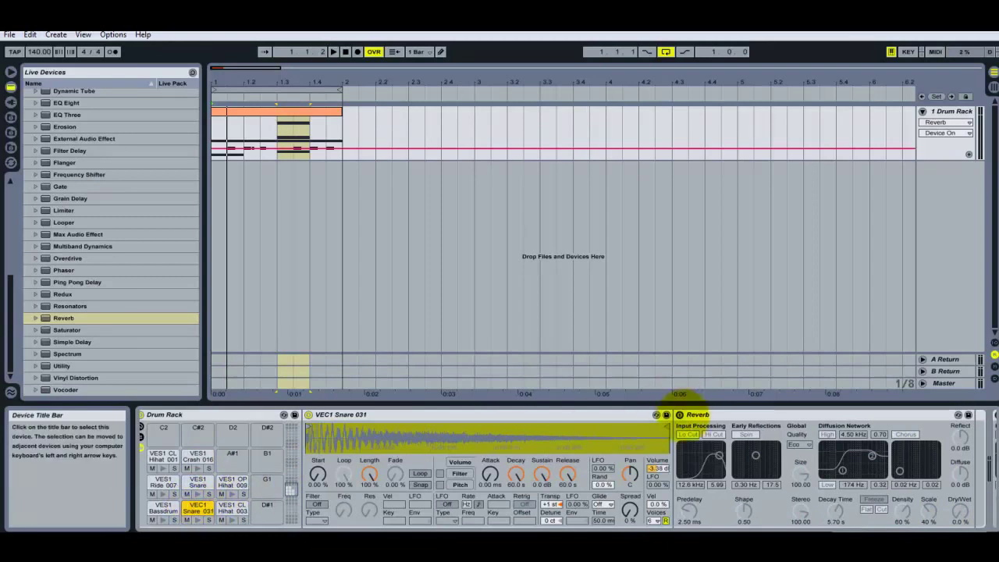
left_click(679, 415)
left_click_drag(63, 318, 197, 517)
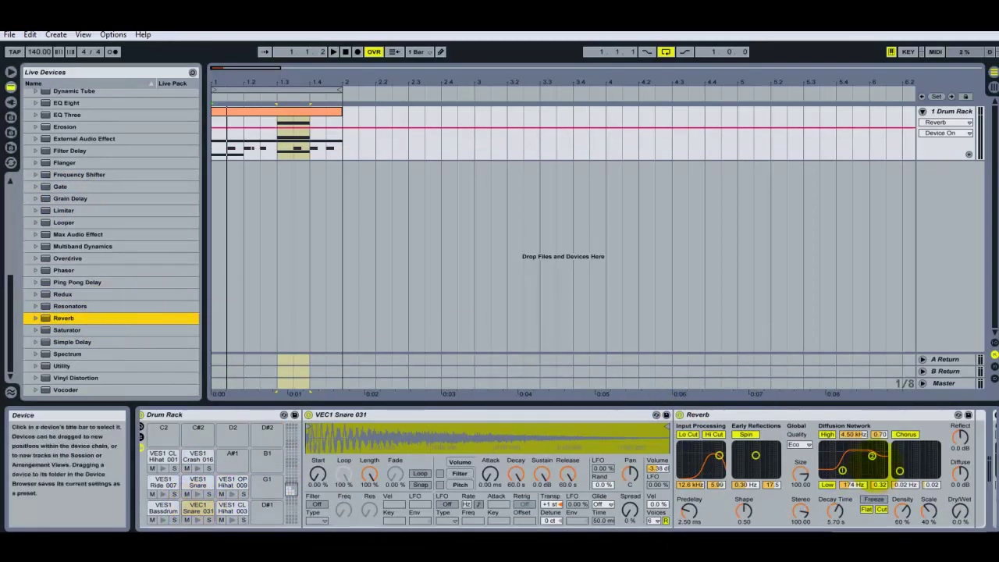
left_click(960, 511)
left_click_drag(961, 511, 960, 509)
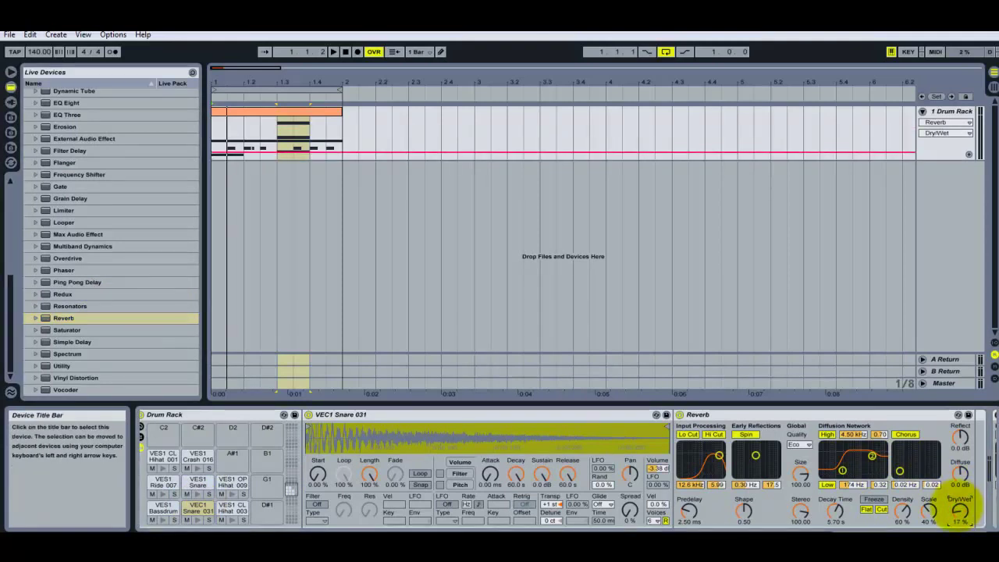
left_click_drag(960, 509, 960, 497)
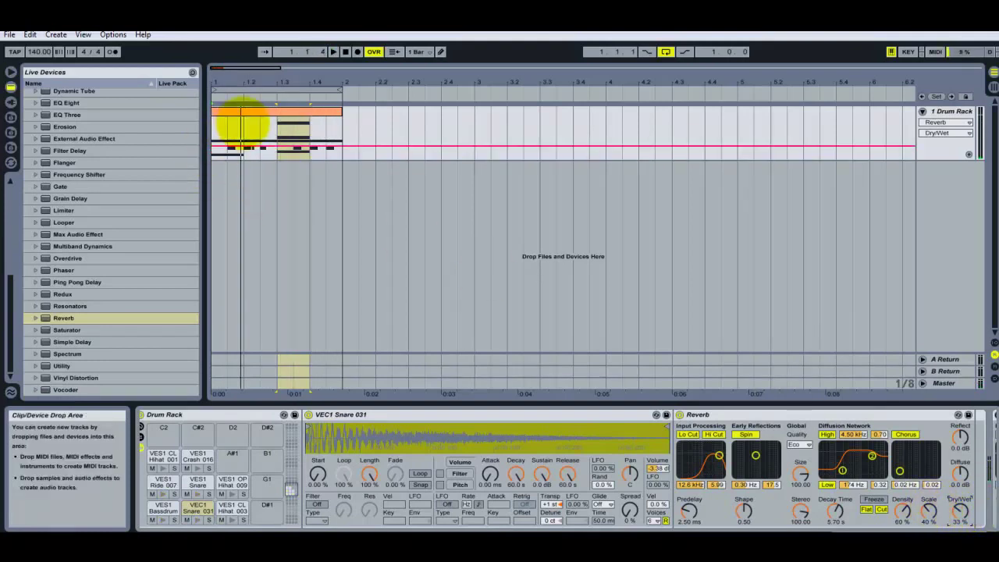
Add a one-beat VES1 CL Hihat 001 note at the start of the drum clip, spanning 1 to 1.2
double_click(246, 113)
left_click(464, 370)
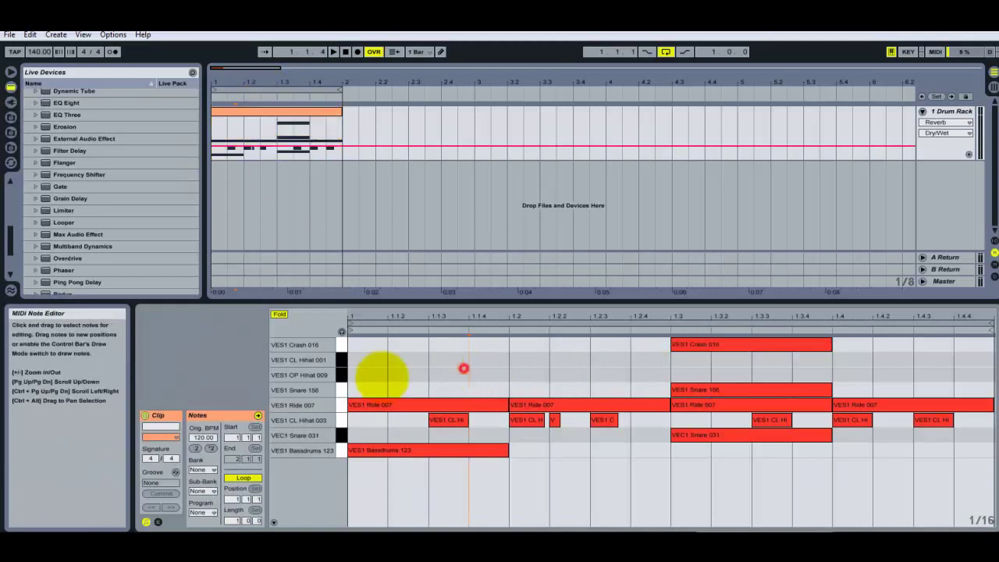
left_click(452, 373)
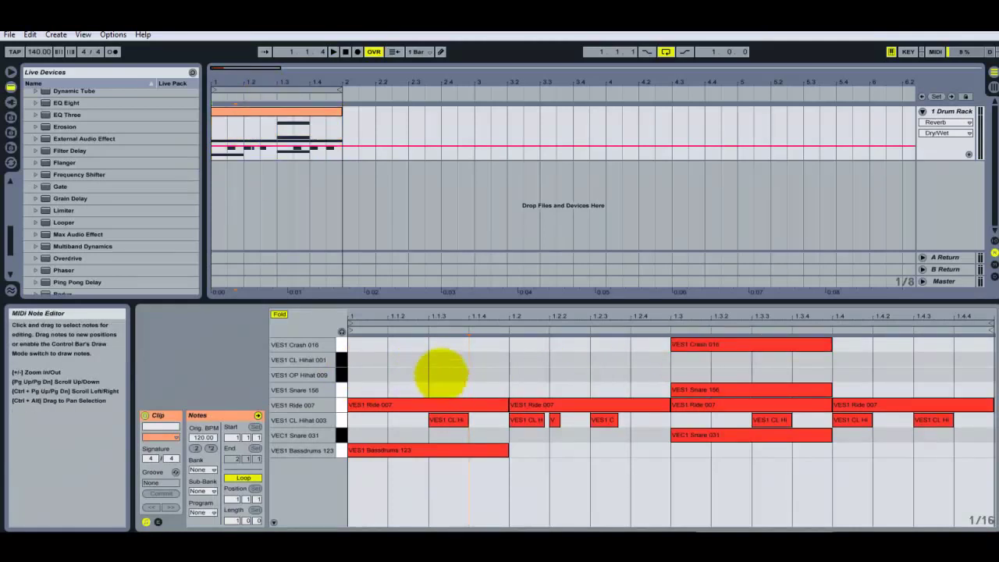
double_click(437, 358)
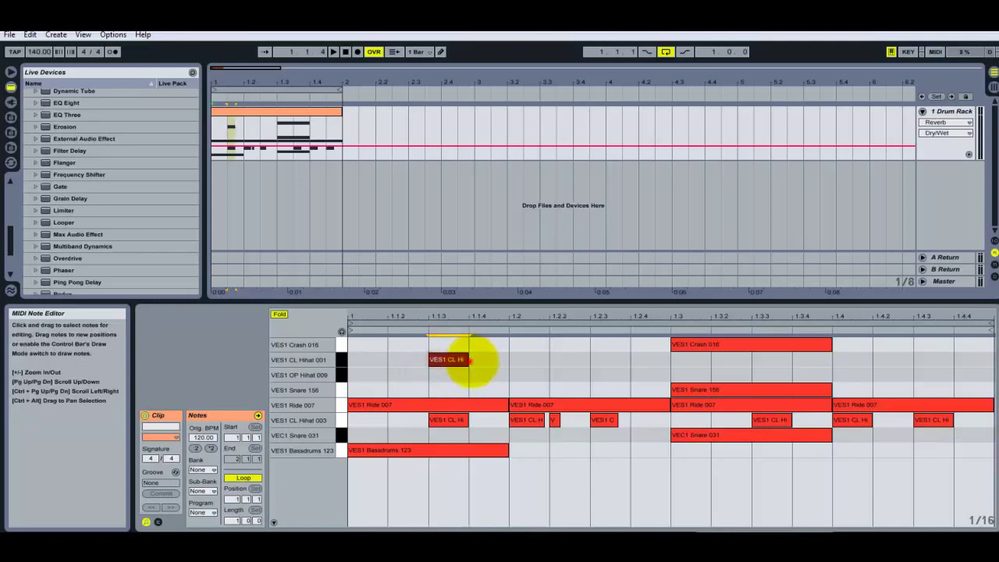
left_click_drag(469, 362, 627, 362)
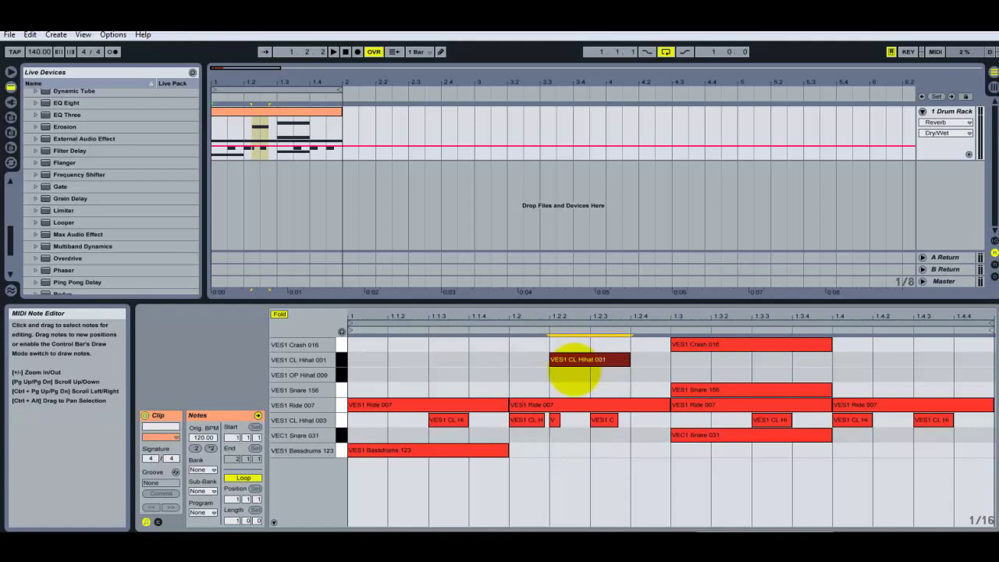
left_click_drag(570, 370, 368, 364)
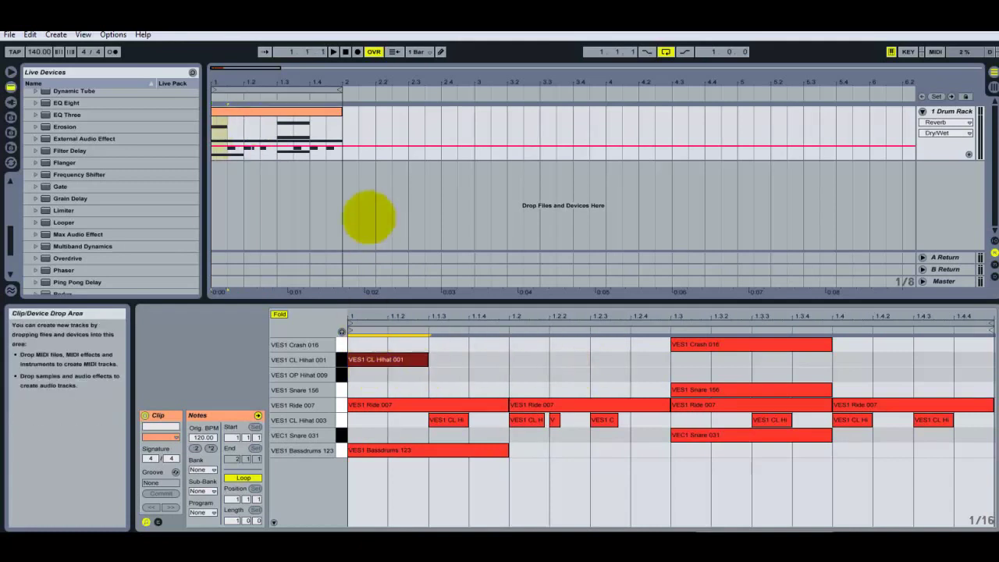
left_click_drag(429, 361, 500, 361)
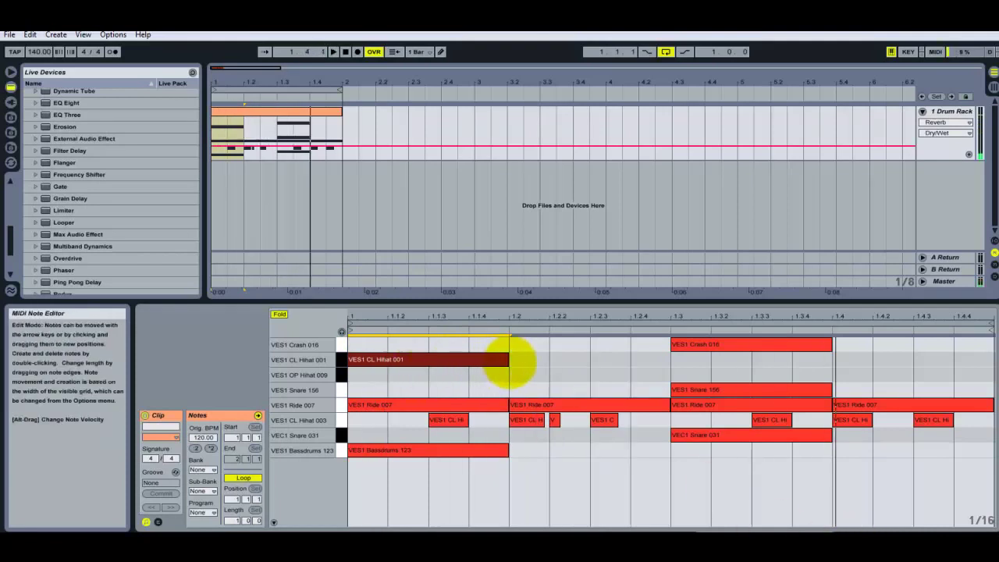
mouse_move(510, 361)
left_mouse_down()
mouse_move(446, 369)
mouse_move(498, 364)
left_mouse_up()
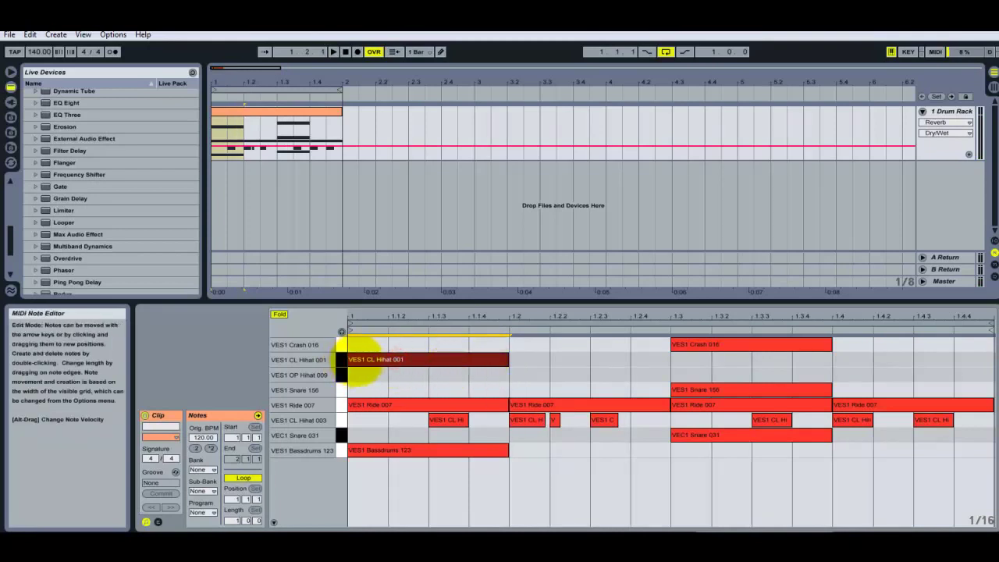
Add one-beat VES1 OP Hihat 009 notes at 1.2 and 1.4, and return to the track's device chain
left_click_drag(361, 365, 862, 367)
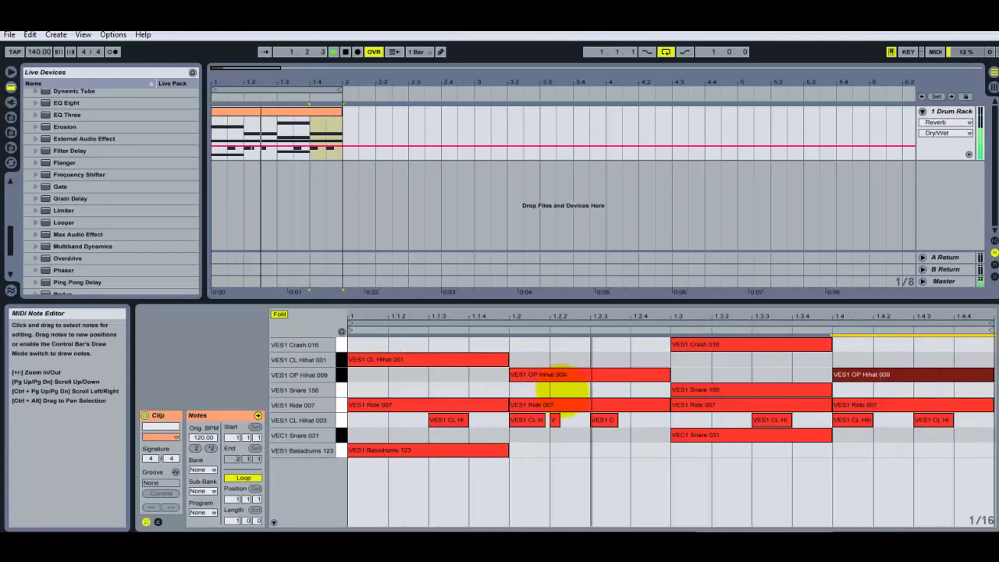
left_click(866, 528)
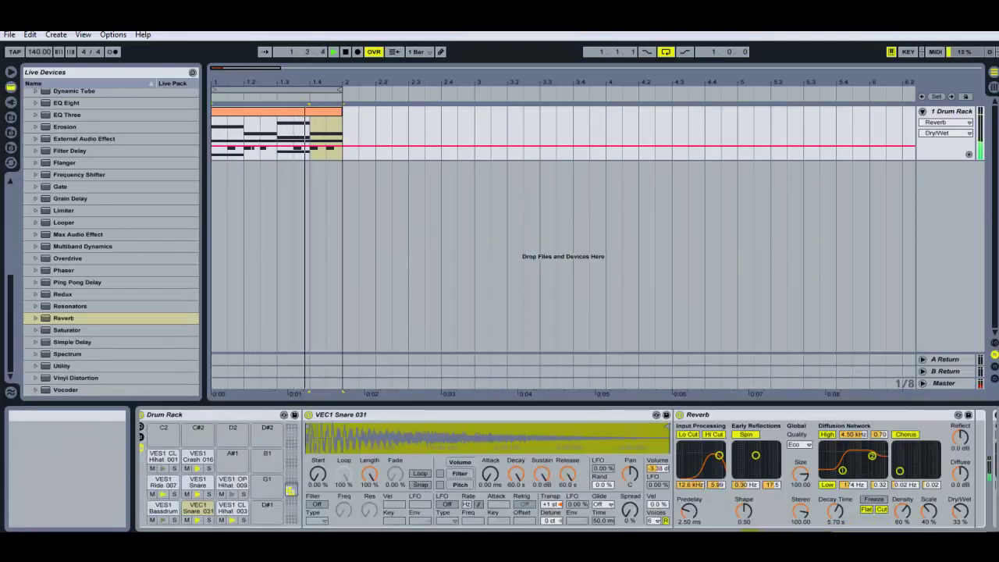
Extend both the arrangement loop and the drum clip to two bars, ending at bar 3
left_click(279, 111)
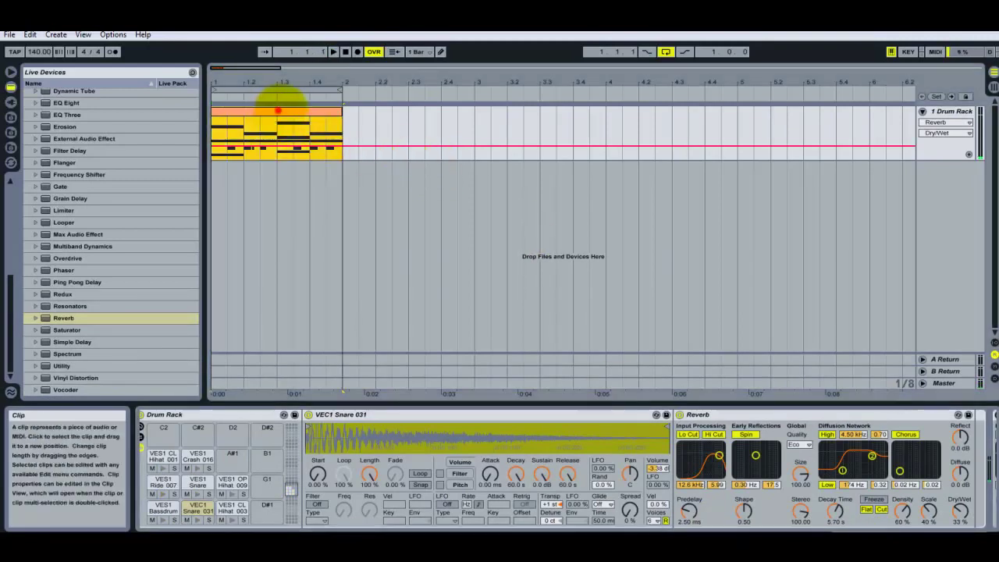
left_click_drag(234, 71, 226, 66)
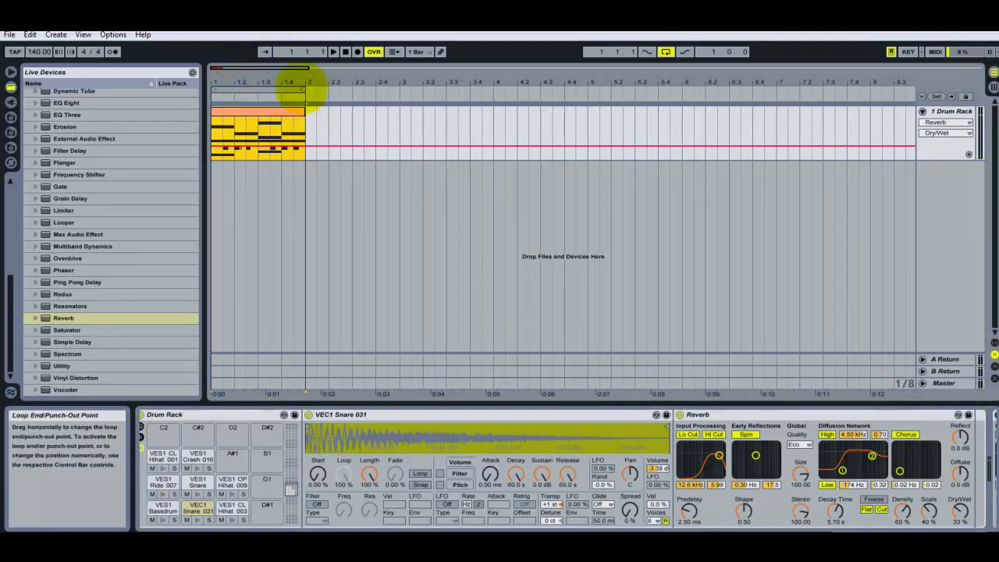
left_click_drag(304, 87, 399, 87)
left_click_drag(304, 111, 400, 111)
left_click(361, 90)
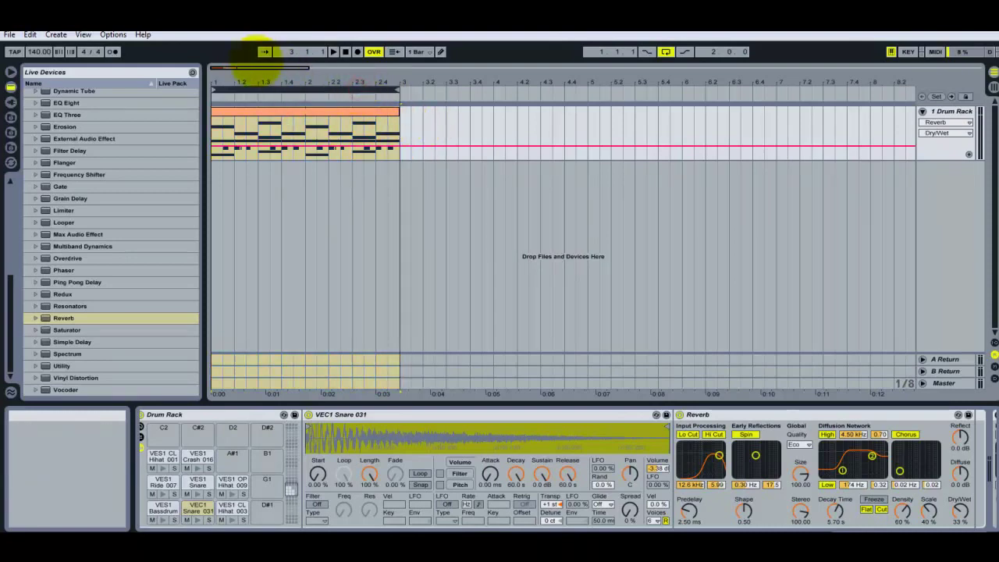
left_click_drag(250, 64, 229, 70)
left_click(242, 110)
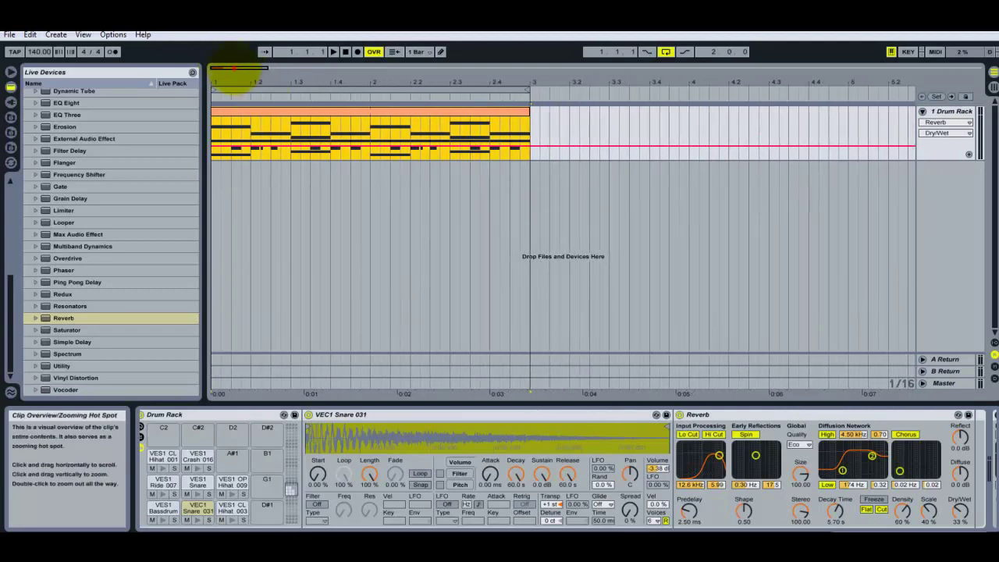
left_click_drag(234, 64, 228, 69)
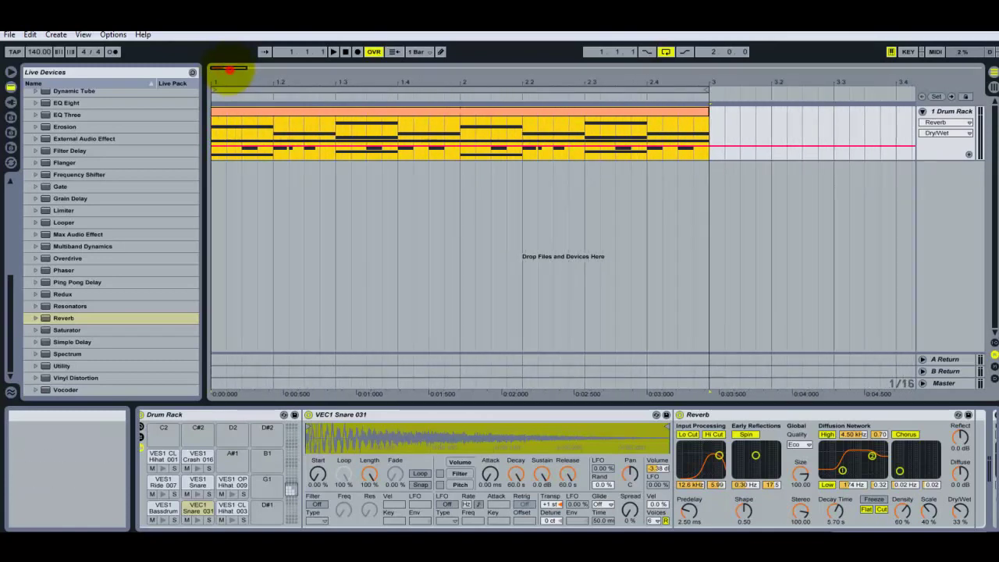
left_click_drag(229, 73, 227, 69)
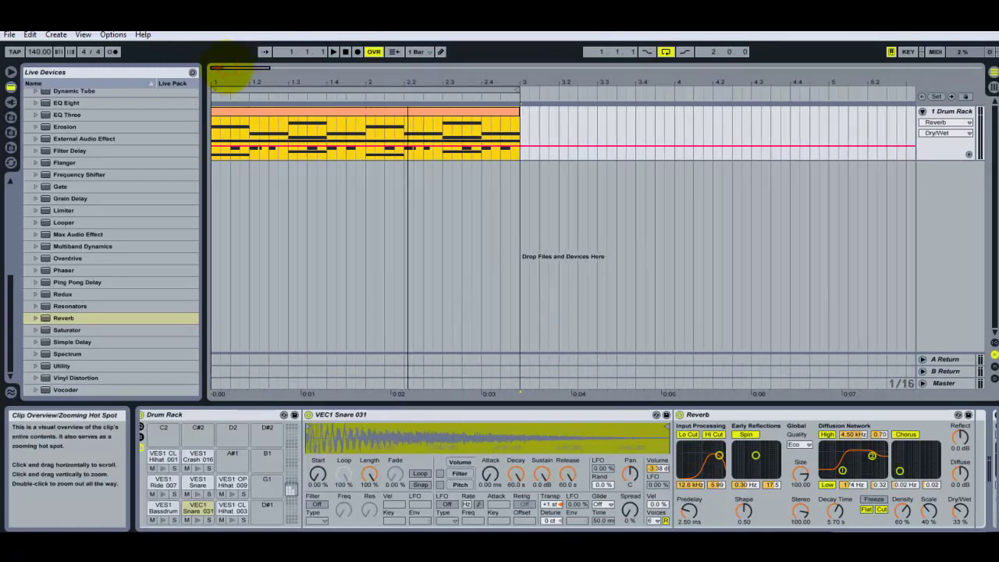
left_click_drag(232, 67, 228, 75)
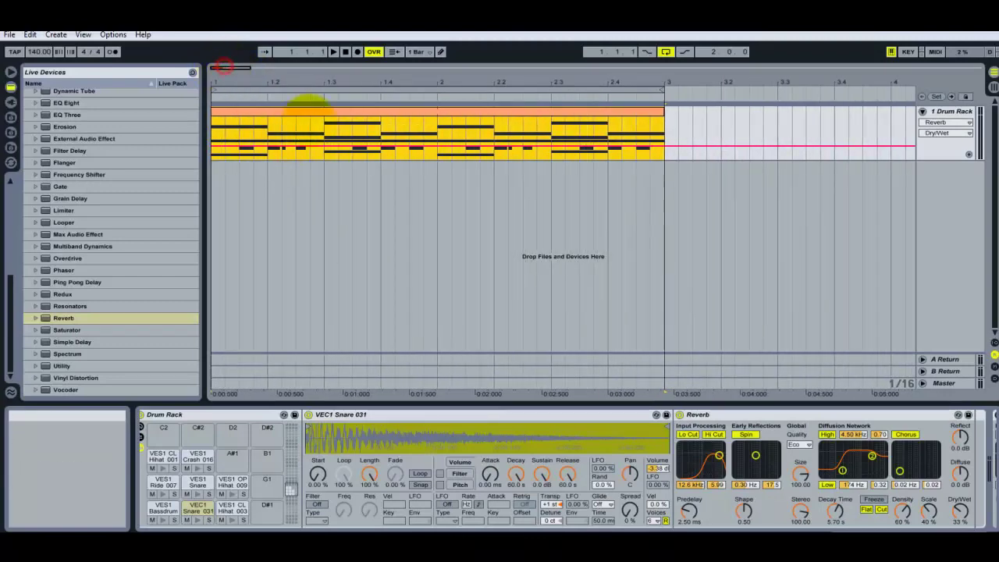
Examine the extended clip's MIDI notes, return to the device chain, and reopen the clip's notes
double_click(299, 107)
left_click(433, 341)
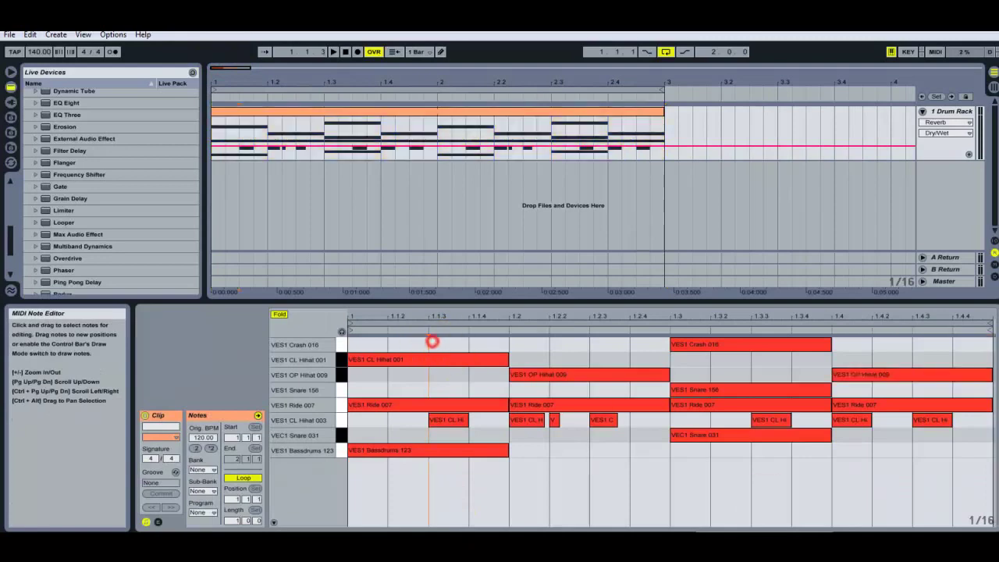
left_click(909, 532)
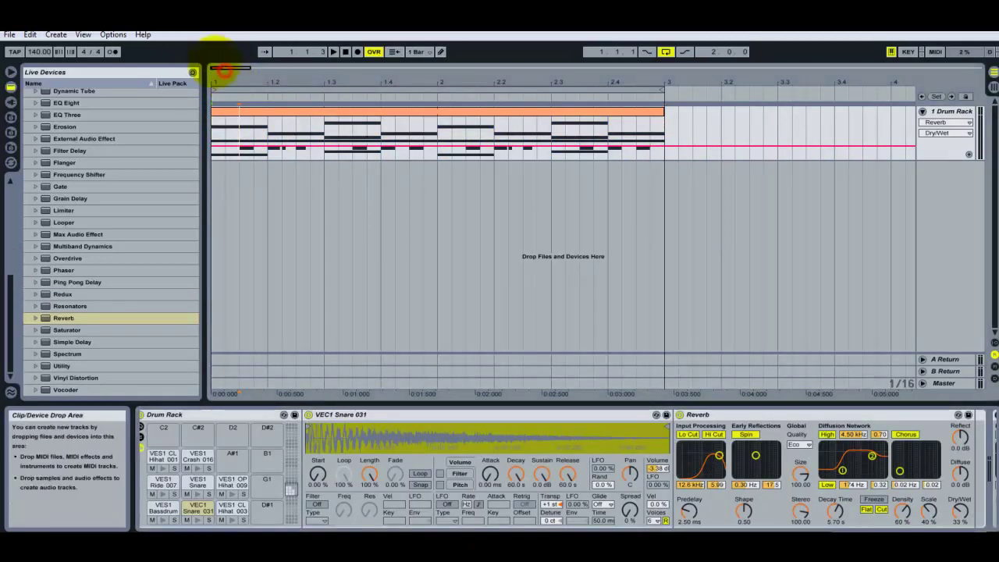
left_click(217, 64)
mouse_move(220, 69)
left_mouse_down()
mouse_move(230, 75)
mouse_move(226, 68)
left_mouse_up()
left_click(239, 113)
double_click(245, 112)
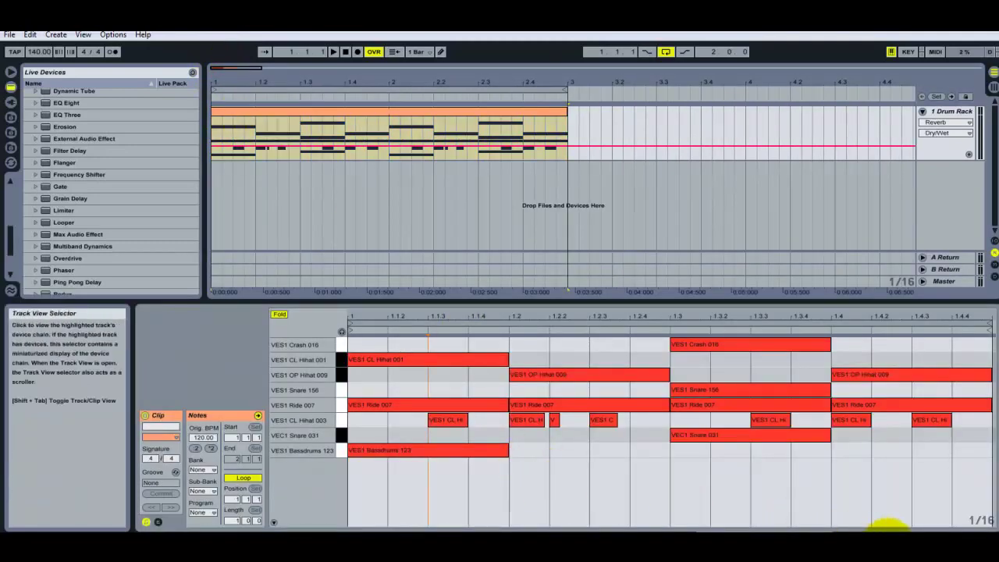
Switch back and forth between the drum clip's note editor and the Drum Rack device chain
left_click(888, 544)
left_click(752, 543)
left_click(882, 543)
left_click(762, 543)
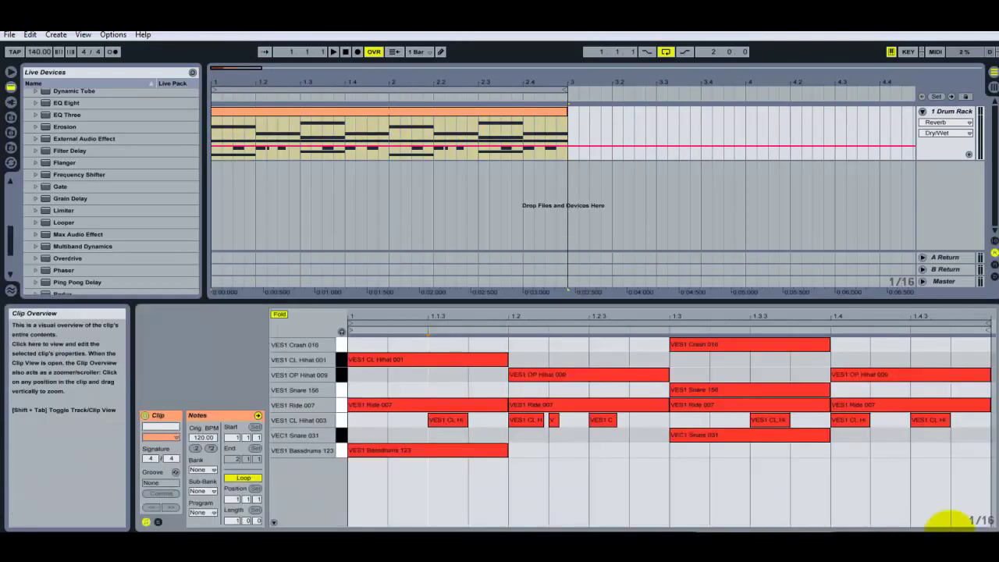
left_click(861, 544)
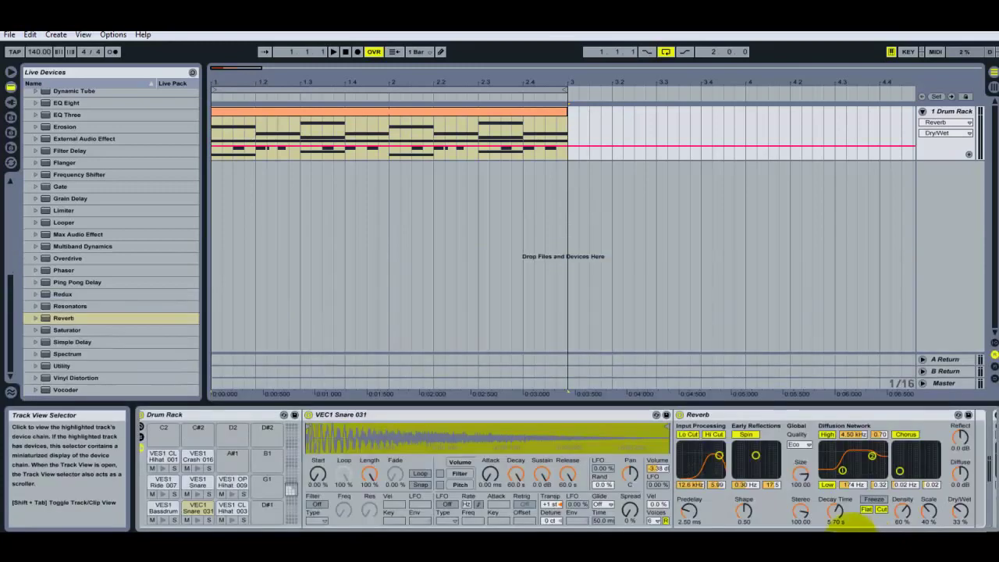
double_click(245, 110)
mouse_move(227, 82)
left_mouse_down()
mouse_move(224, 69)
mouse_move(234, 70)
left_mouse_up()
left_click(546, 350)
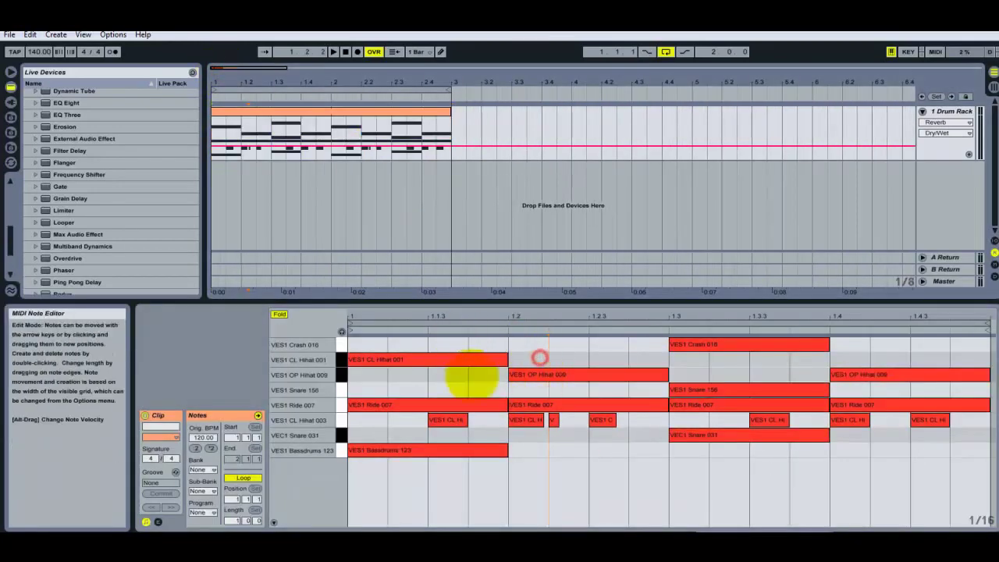
left_click(877, 542)
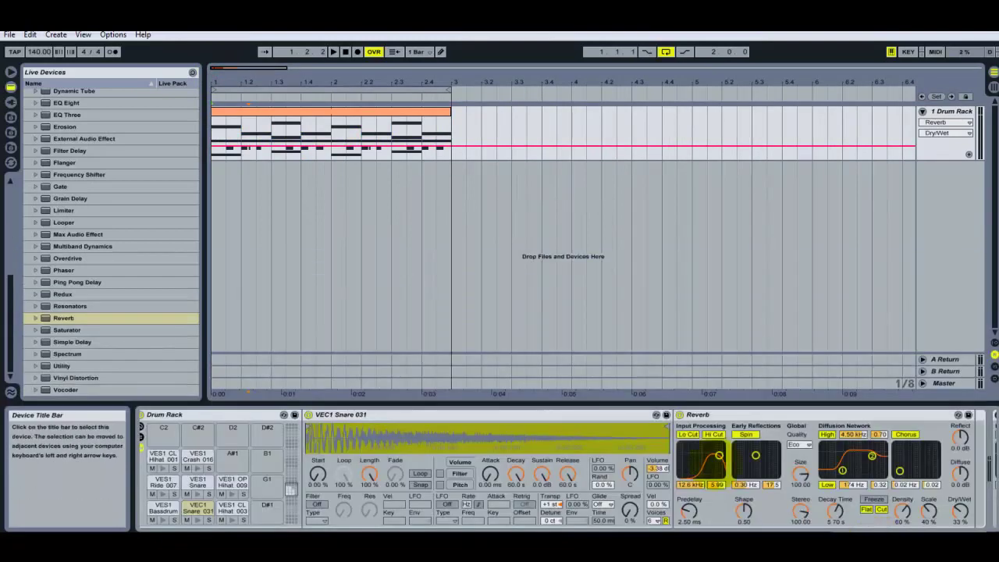
Check the drum clip's notes once more and show the device chain from the beginning of the Drum Rack
left_click(307, 108)
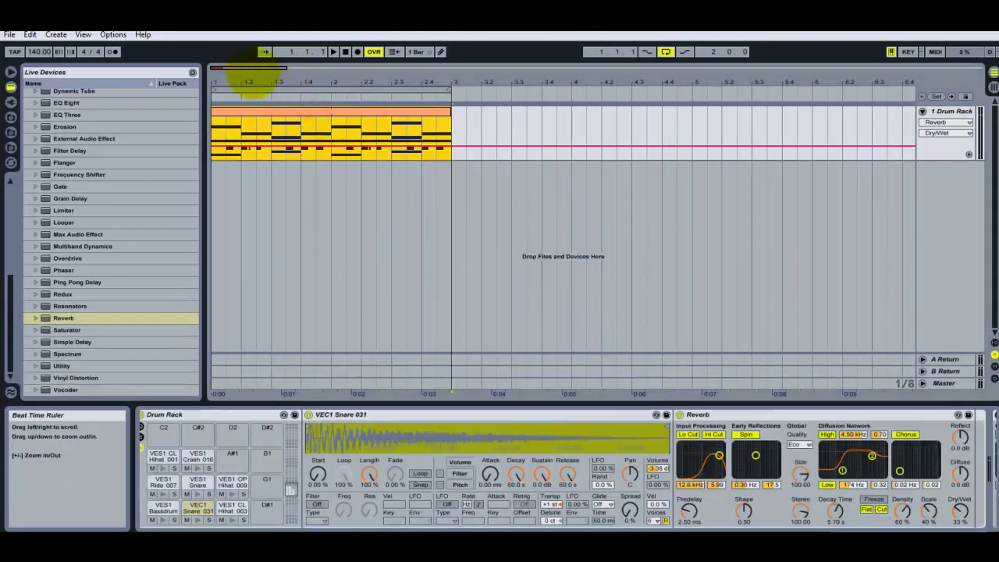
left_click_drag(249, 78, 250, 67)
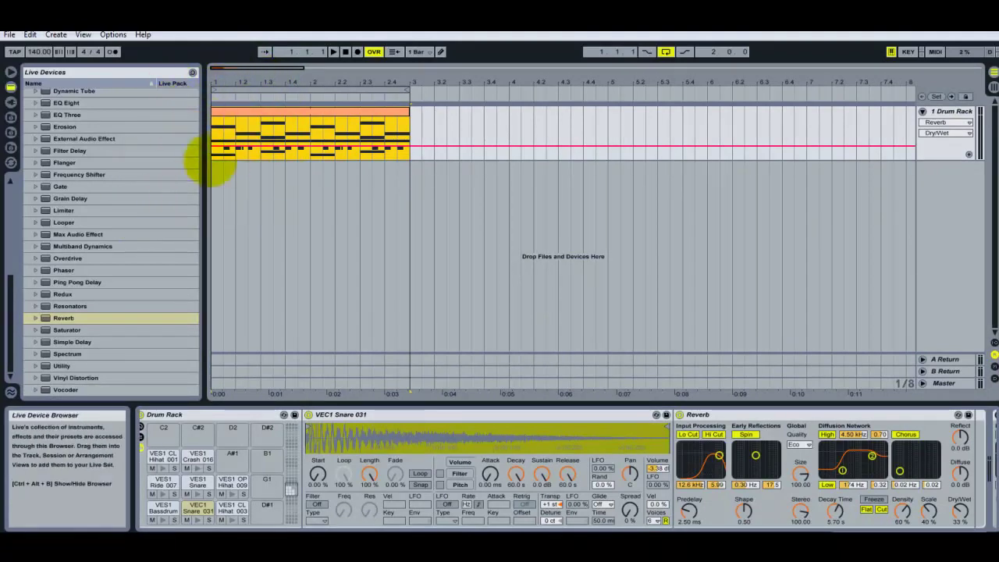
left_click_drag(241, 78, 246, 100)
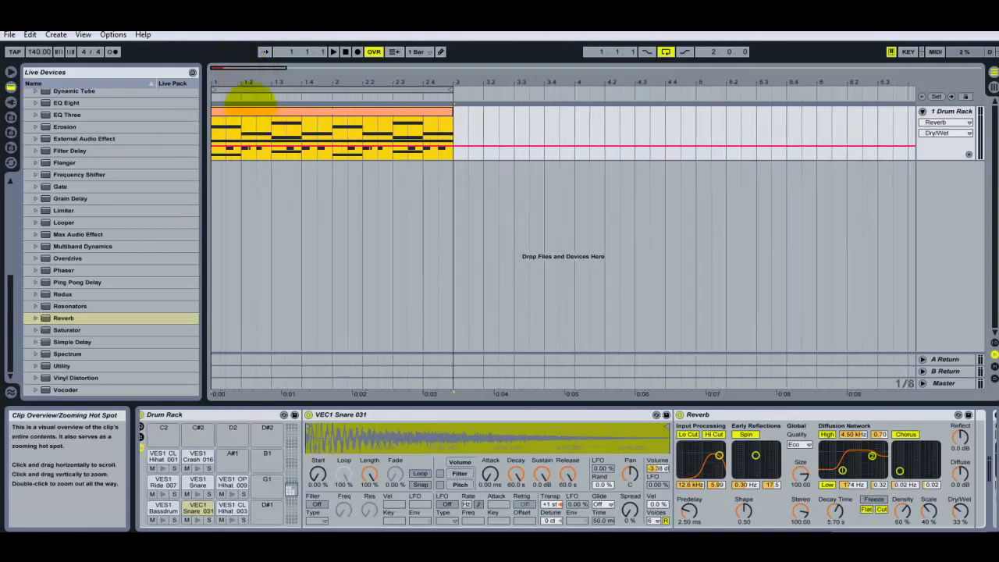
double_click(251, 109)
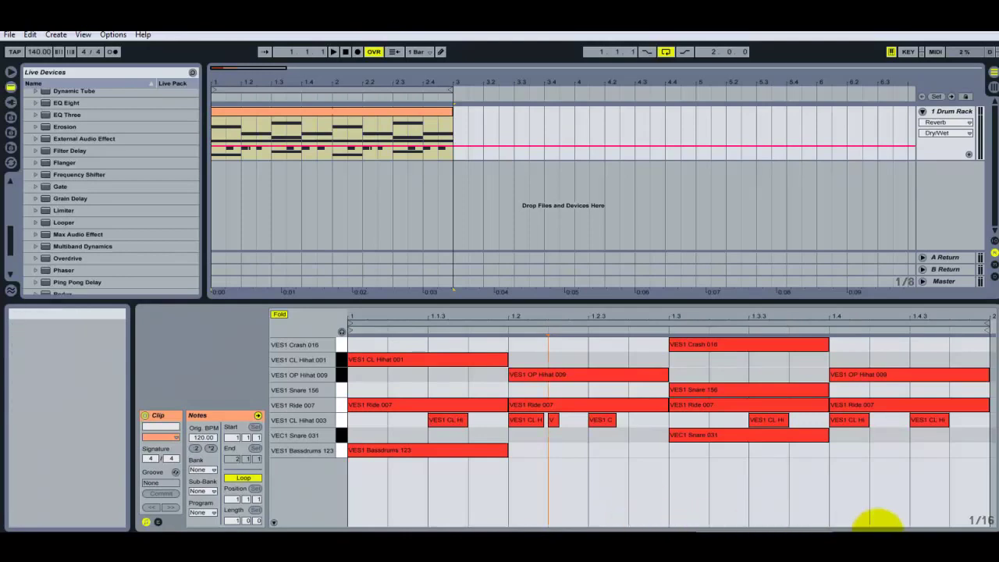
left_click(879, 536)
left_click_drag(933, 538, 907, 539)
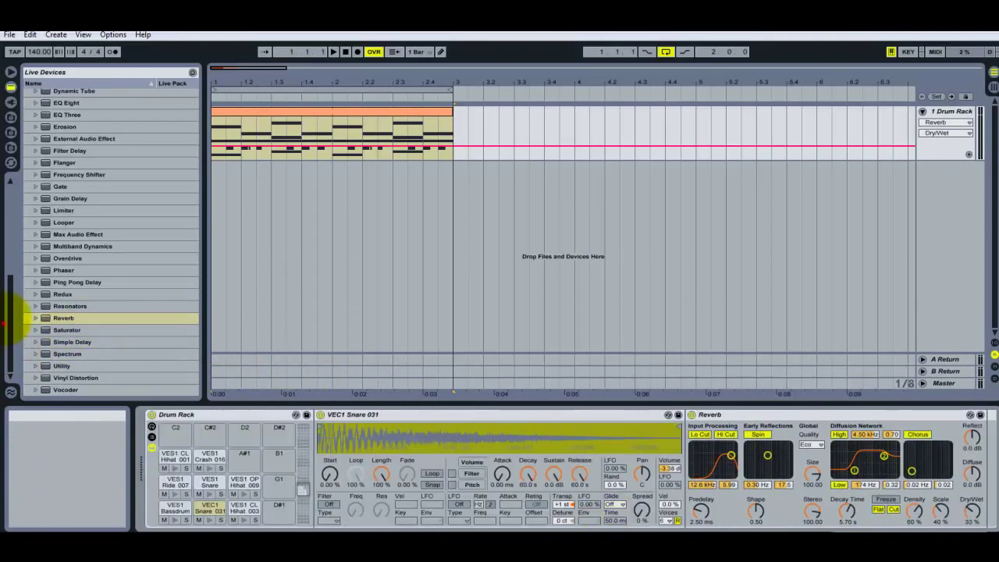
Show the SAMPLES library and collapse the expanded Vengeance Clubsounds Vol 1 and Vengeance Total Dance Sounds Vol 1 folders
left_click(10, 230)
left_click(11, 148)
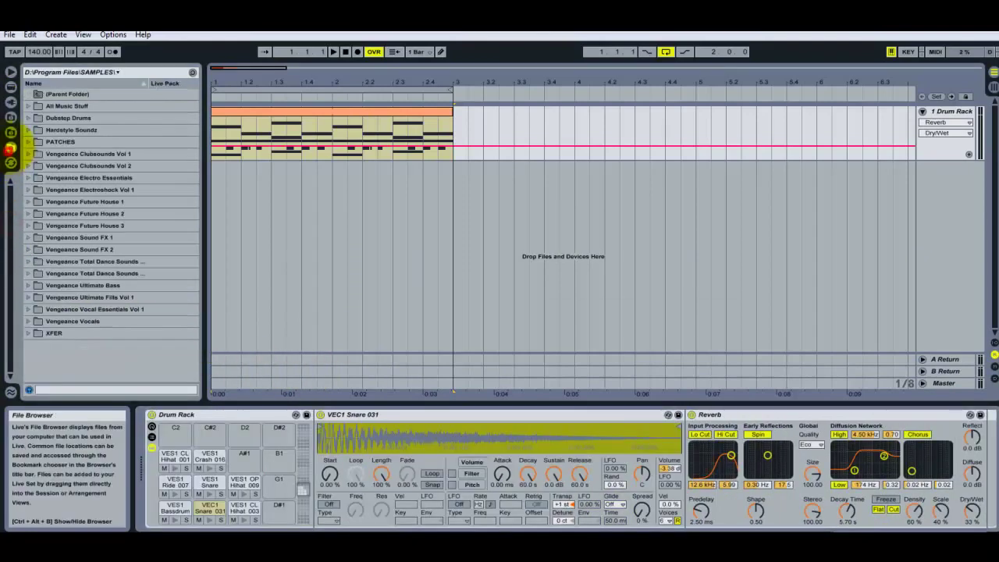
left_click(11, 133)
left_click(11, 118)
left_click(35, 174)
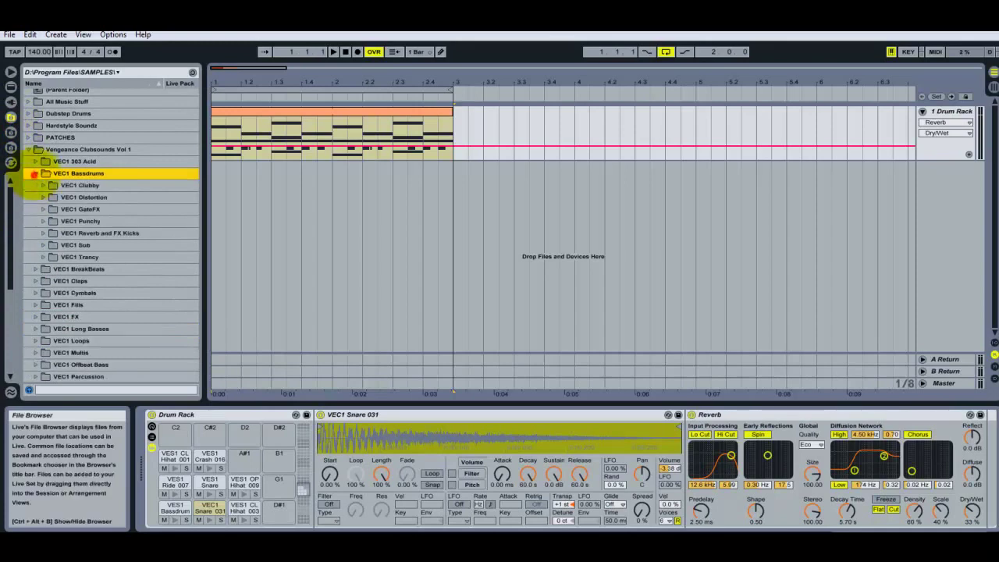
left_click(28, 149)
left_click(11, 133)
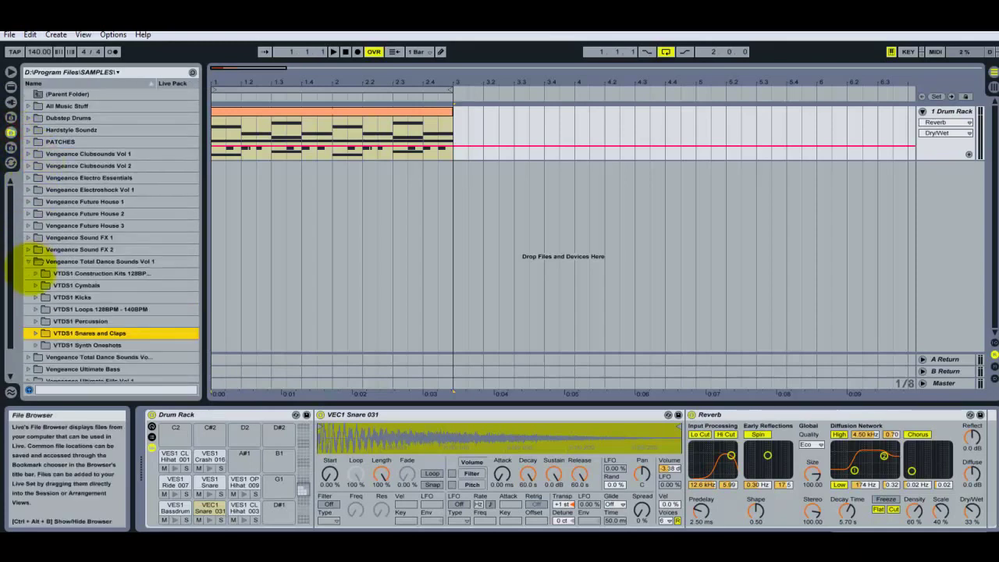
left_click(29, 262)
Look through the sample pack folders in the different file browser bookmarks
left_click(11, 147)
left_click(11, 133)
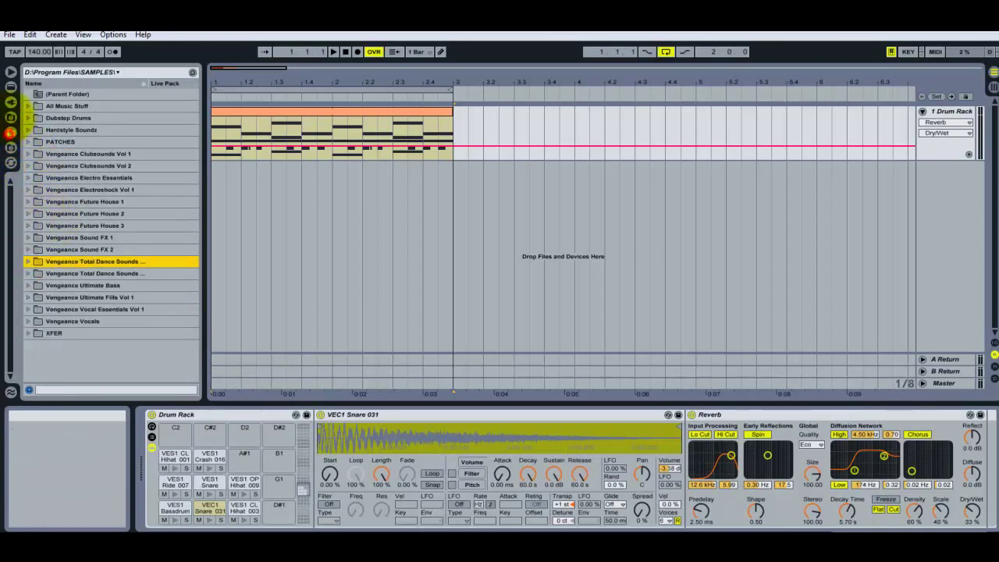
left_click(11, 118)
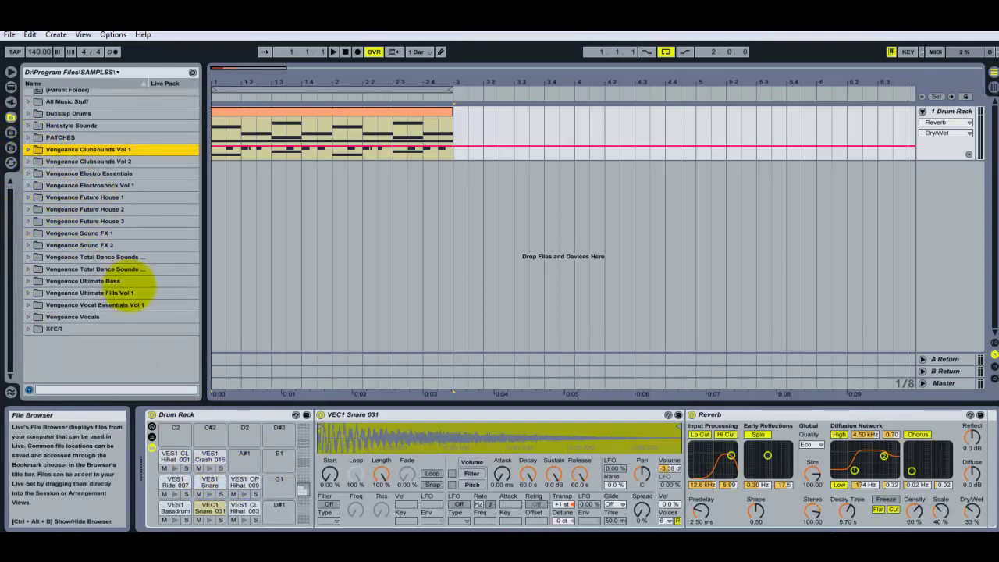
left_click(11, 336)
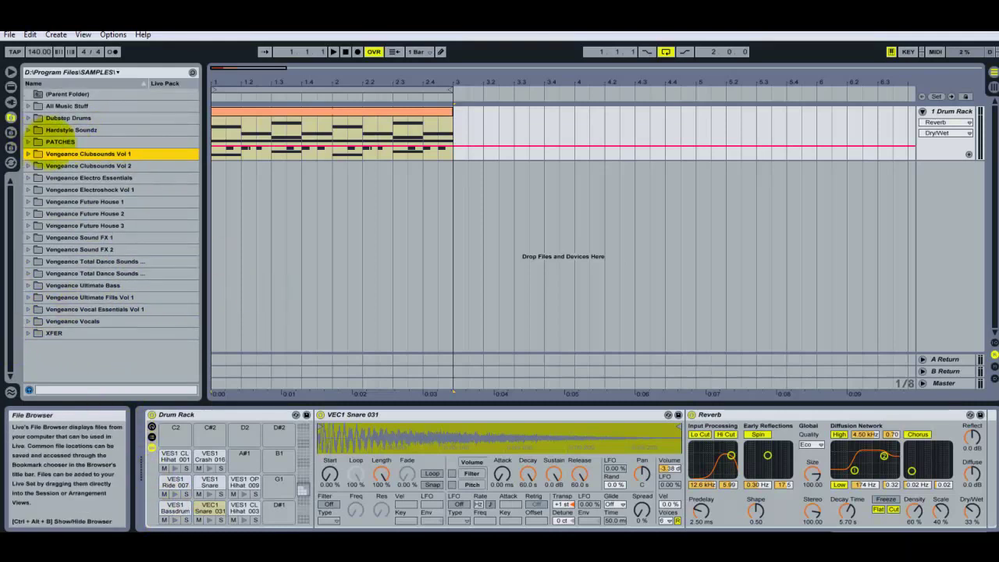
left_click(10, 104)
left_click(11, 118)
left_click(10, 133)
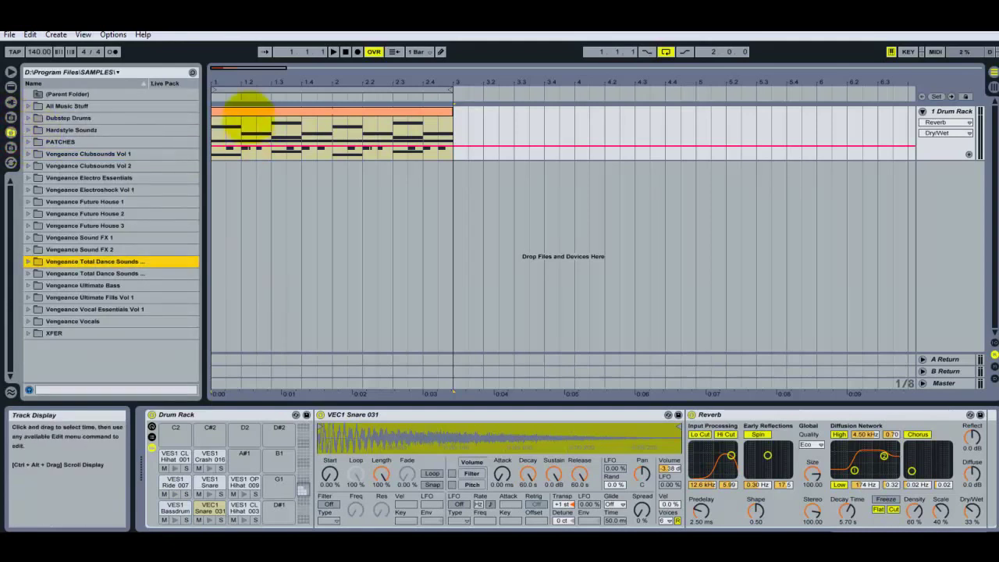
left_click(248, 112)
left_click_drag(235, 69, 235, 71)
left_click(249, 110)
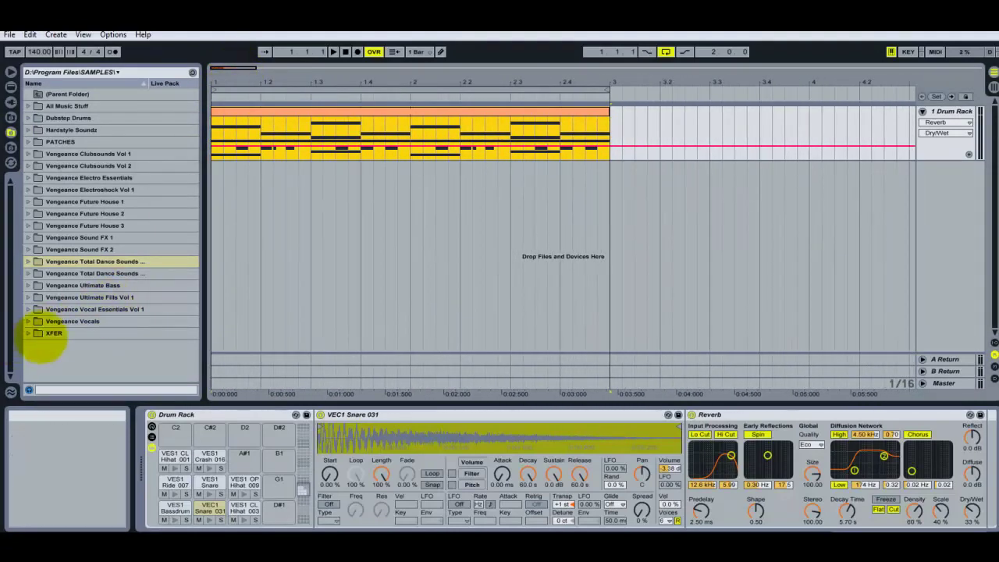
left_click(28, 333)
left_click(26, 333)
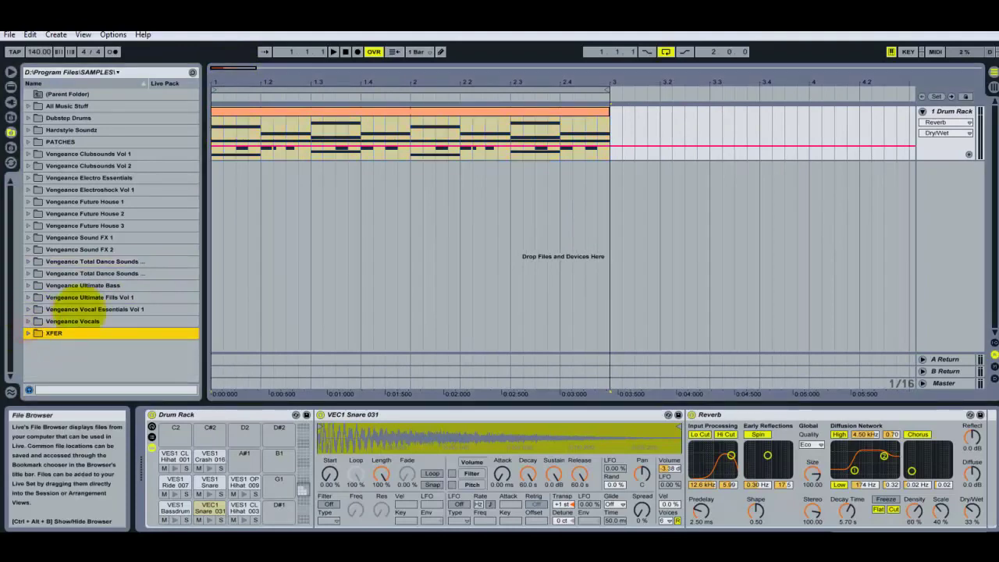
mouse_move(234, 68)
left_mouse_down()
mouse_move(215, 73)
mouse_move(226, 71)
left_mouse_up()
left_click(230, 107)
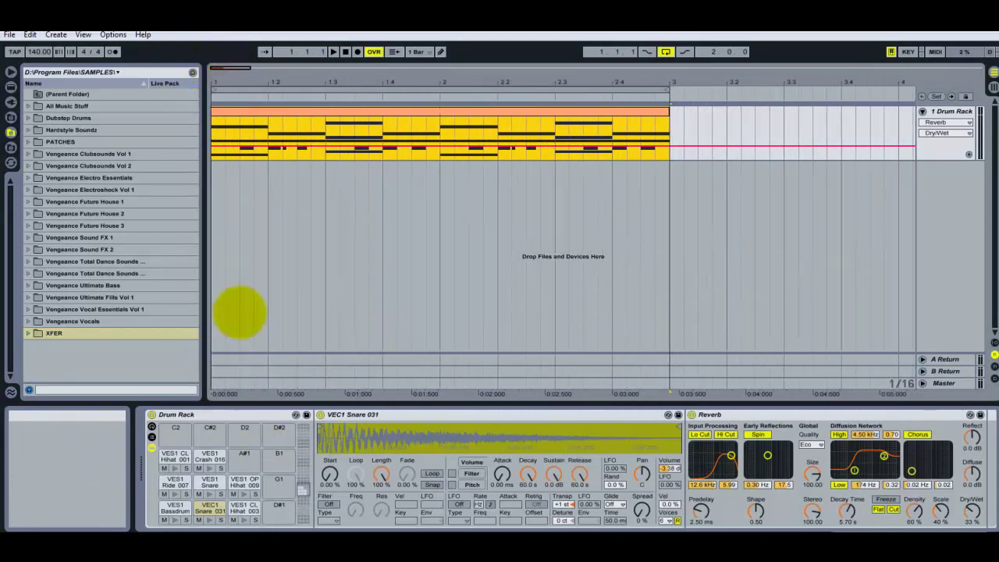
left_click(512, 533)
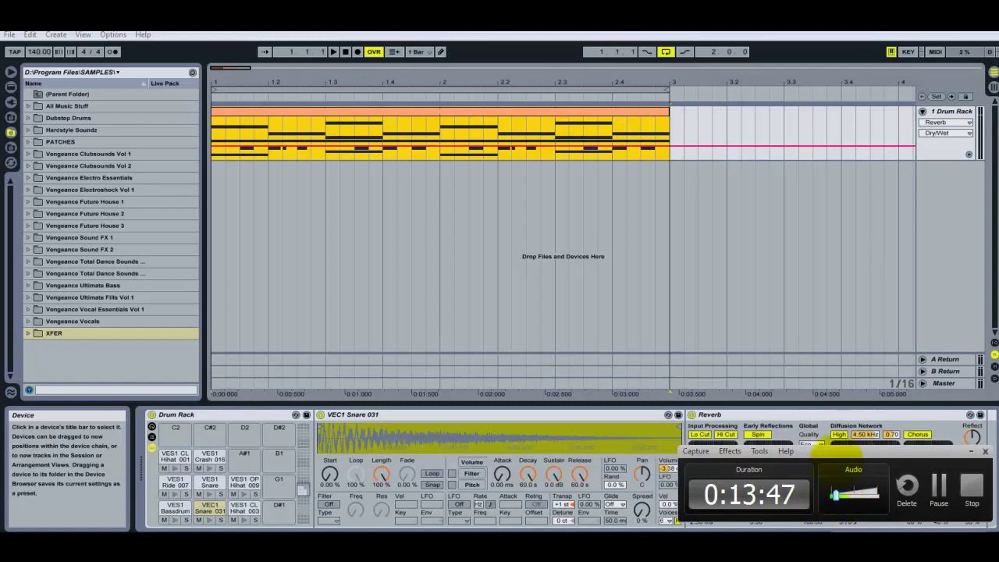
left_click_drag(838, 455, 842, 464)
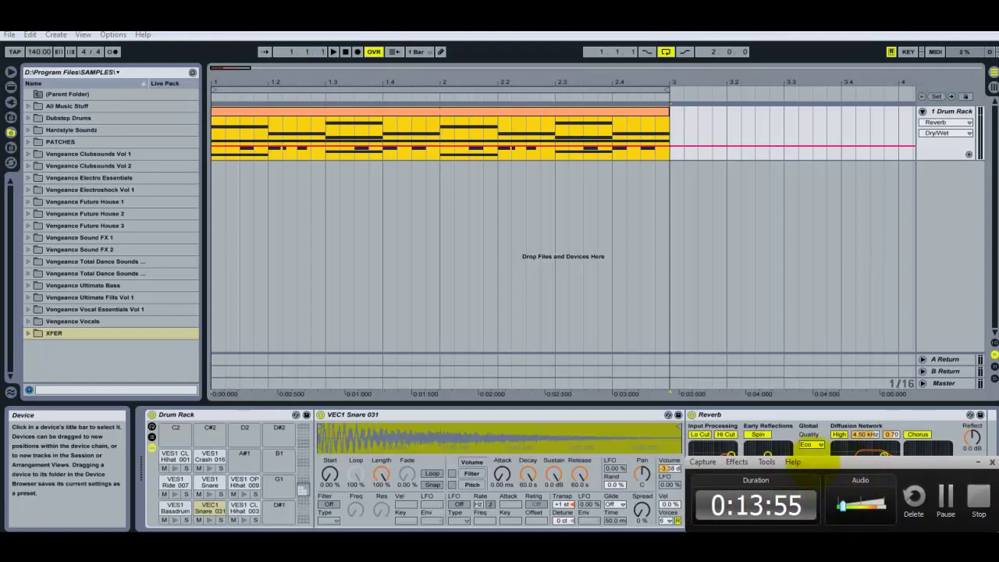
left_click(383, 90)
left_click(350, 114)
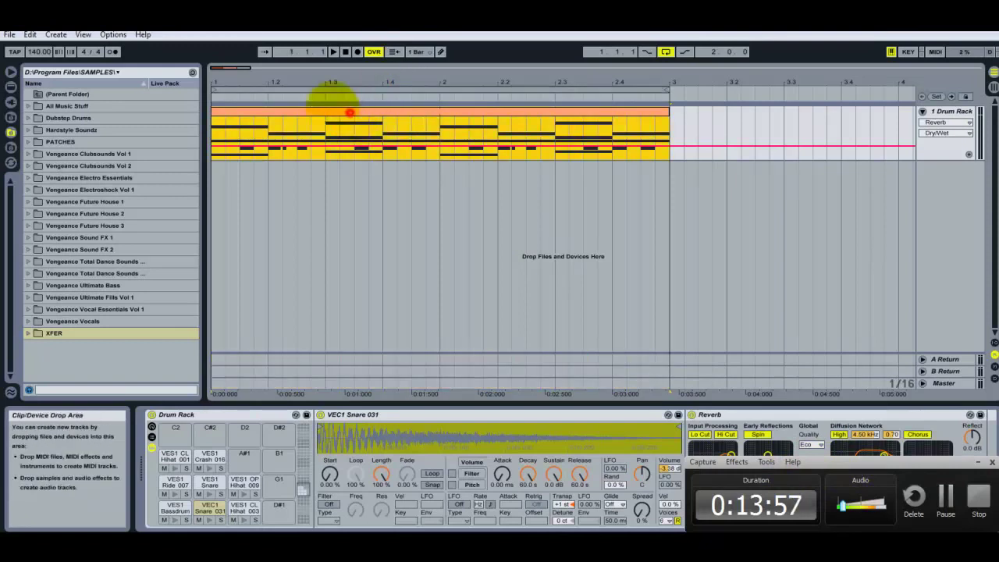
mouse_move(243, 68)
left_mouse_down()
mouse_move(252, 70)
mouse_move(239, 68)
left_mouse_up()
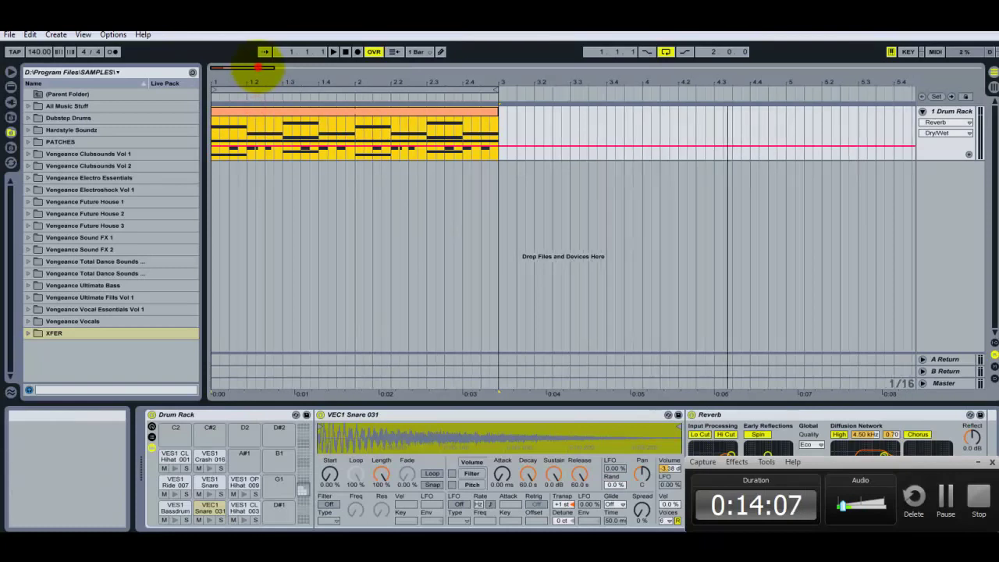
left_click_drag(246, 67, 258, 75)
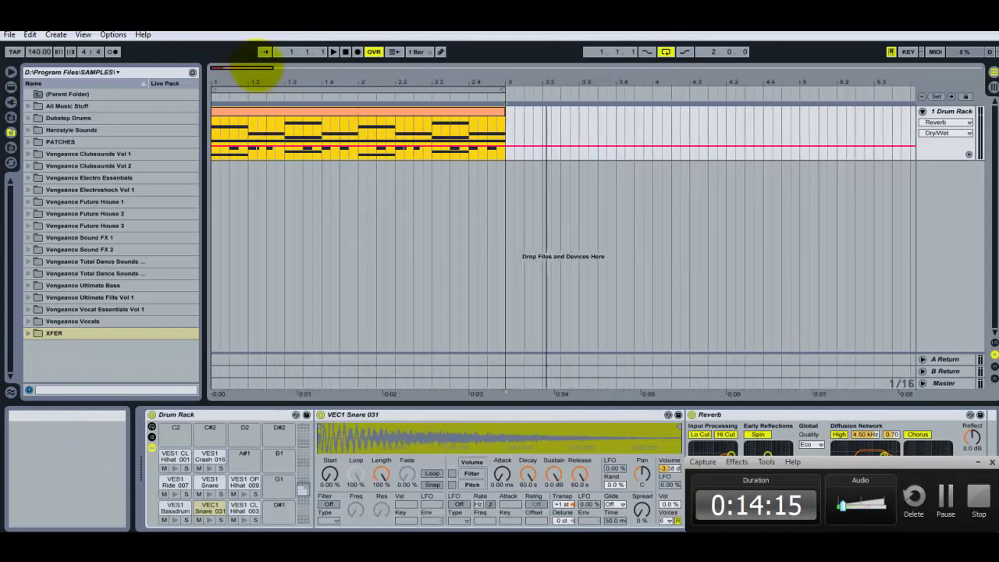
left_click_drag(258, 72, 268, 92)
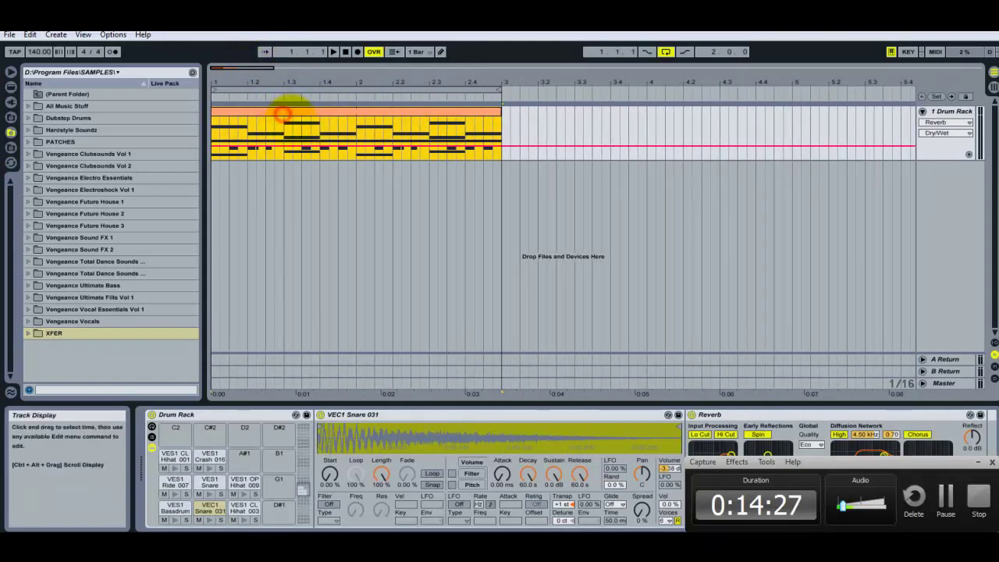
Switch back and forth between Session View and Arrangement View to compare how the Drum Rack track and its clip are laid out
key("Tab")
key("Tab")
key("Tab")
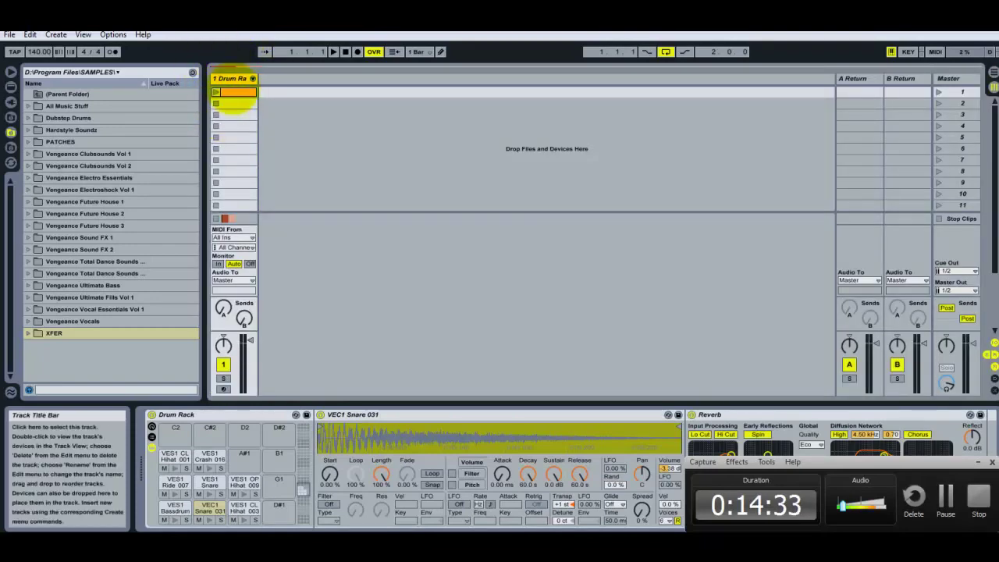
key("Tab")
key("Tab")
key("Tab")
key("Tab")
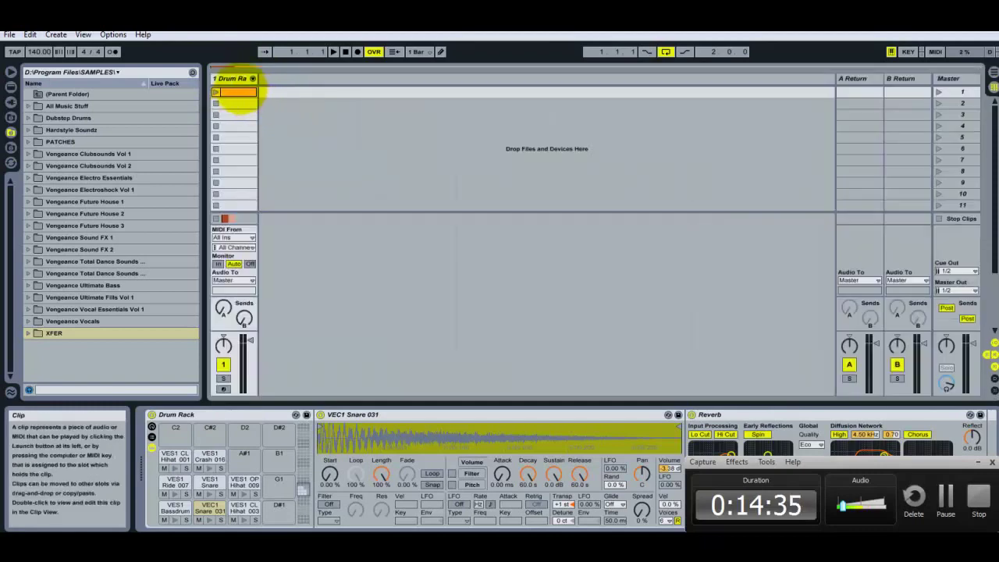
left_click(228, 78)
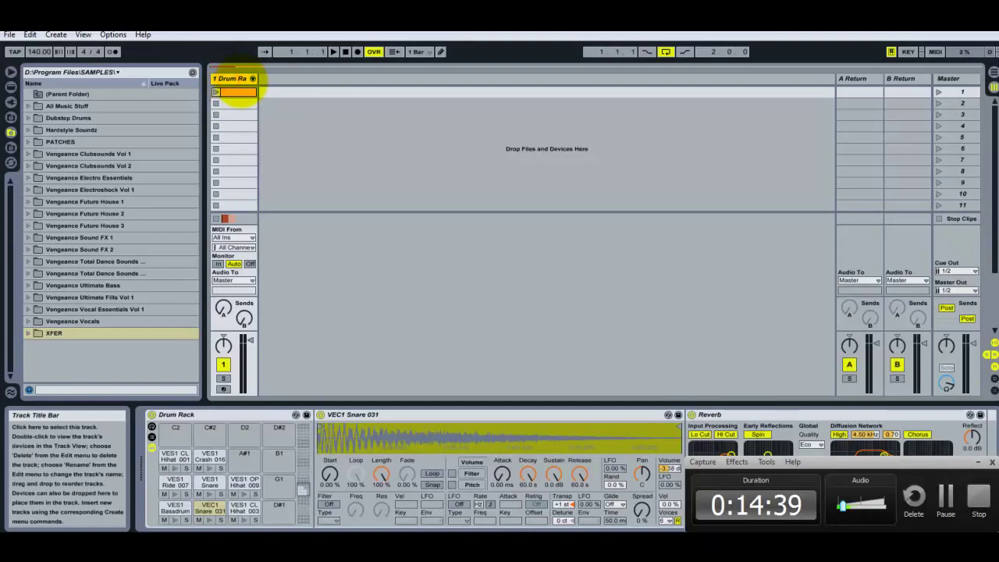
Paste a one-bar drum clip just after the start of bar 3 in the arrangement, delete it, and reselect the two-bar clip
key("Tab")
left_click(508, 118)
key("ctrl+v")
left_click(536, 114)
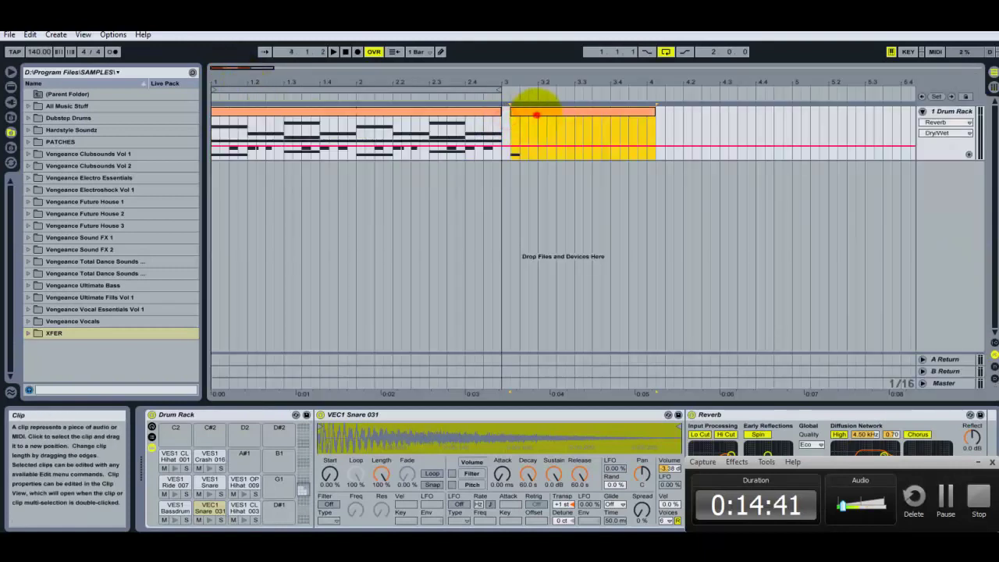
key("Delete")
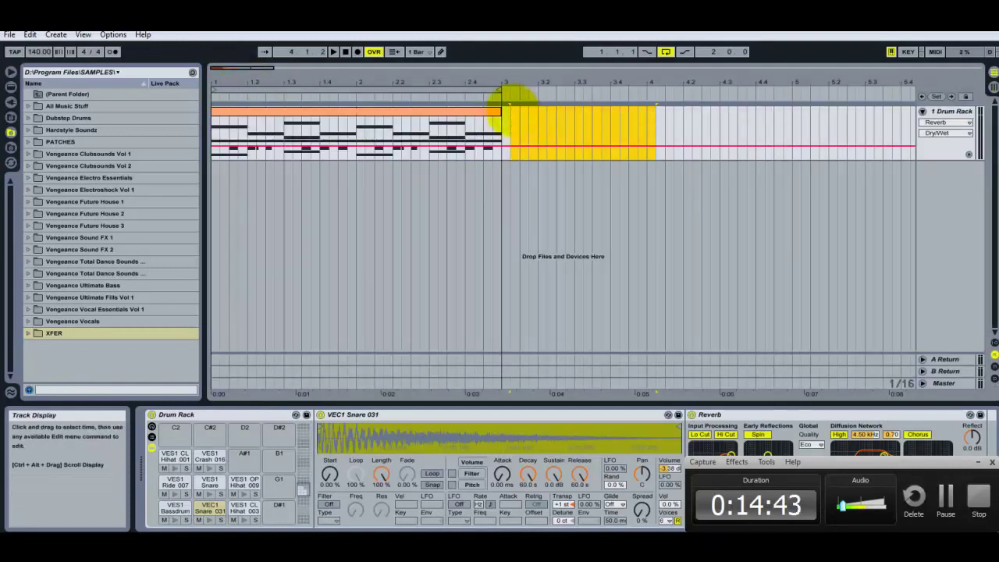
left_click(504, 110)
left_click(484, 111)
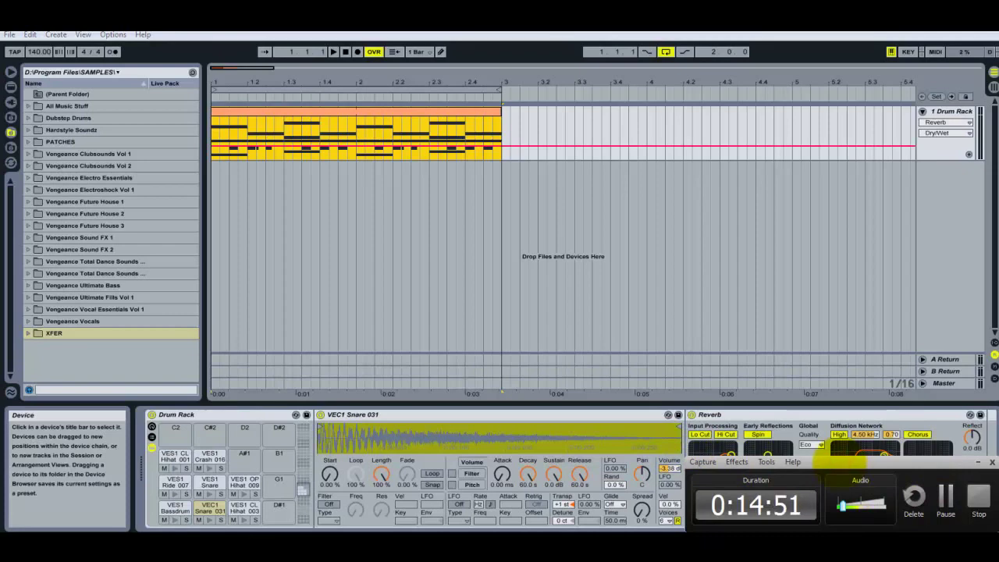
double_click(223, 75)
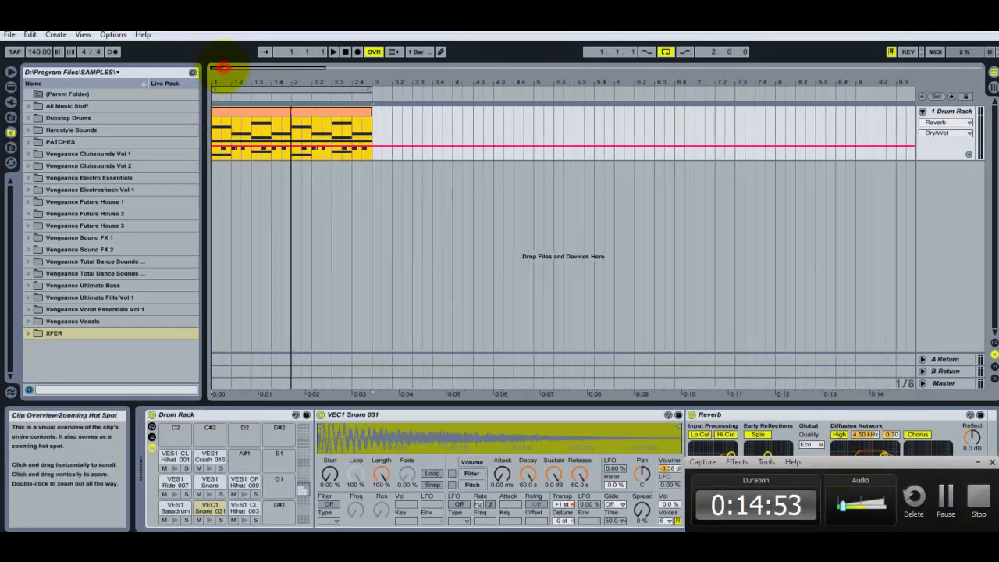
key("Tab")
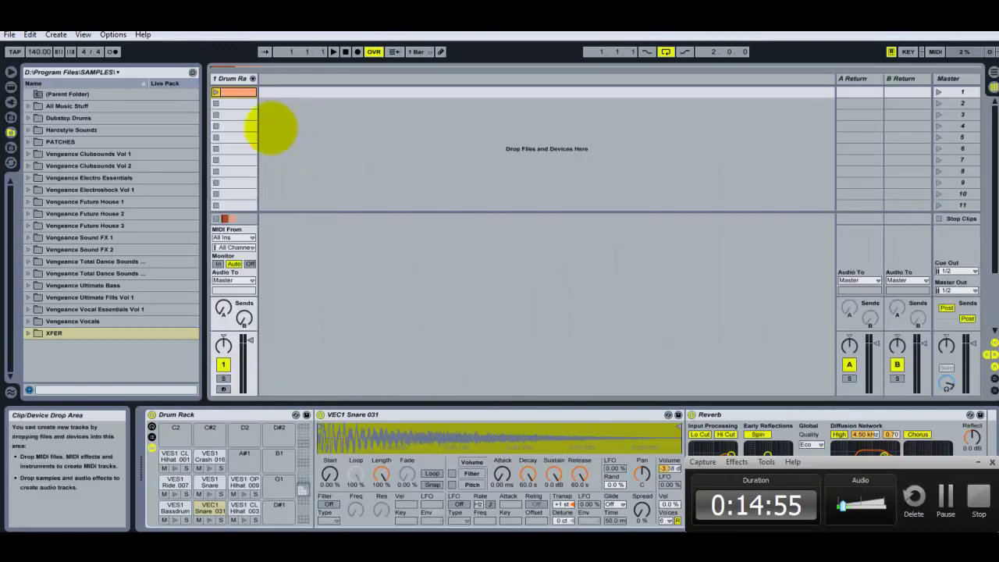
key("Tab")
left_click(242, 70)
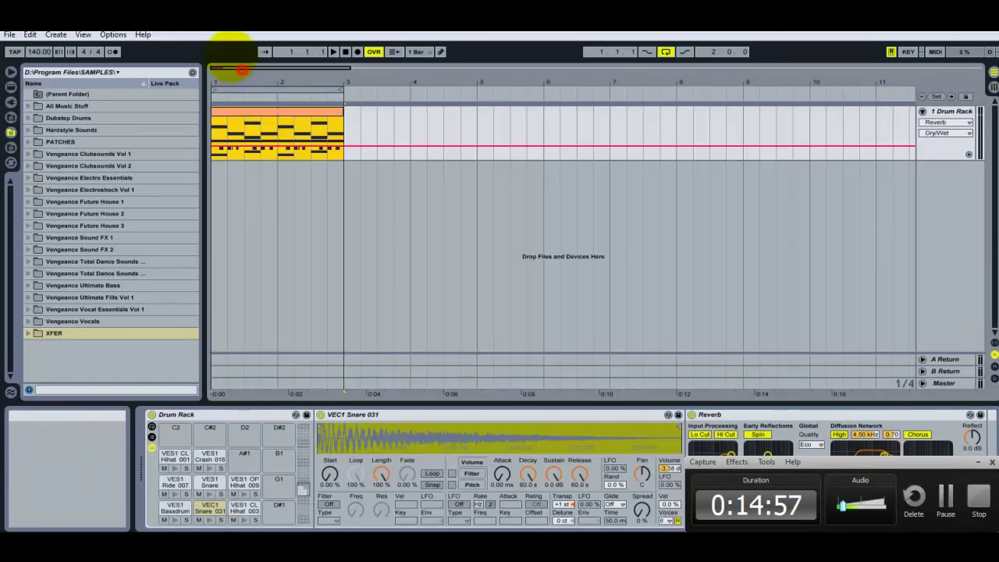
mouse_move(234, 65)
left_mouse_down()
mouse_move(231, 74)
mouse_move(250, 71)
left_mouse_up()
left_click(289, 114)
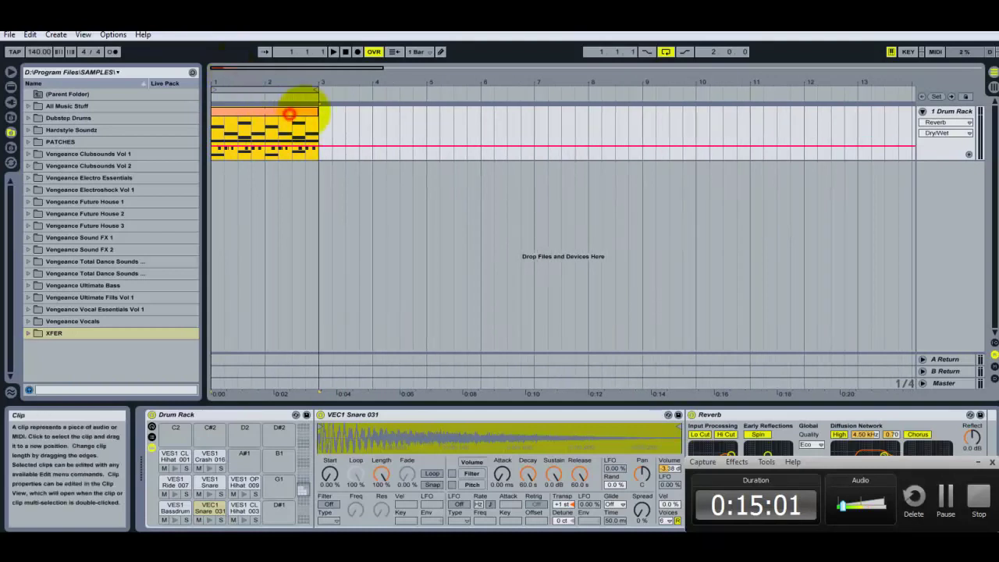
mouse_move(316, 113)
left_mouse_down()
mouse_move(521, 113)
mouse_move(319, 109)
left_mouse_up()
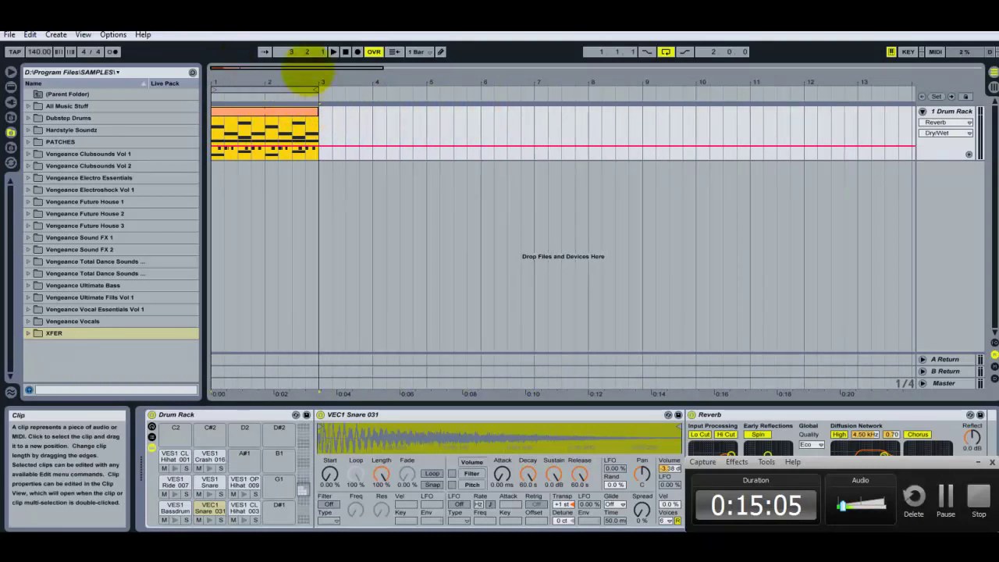
mouse_move(243, 67)
left_mouse_down()
mouse_move(254, 81)
mouse_move(247, 68)
left_mouse_up()
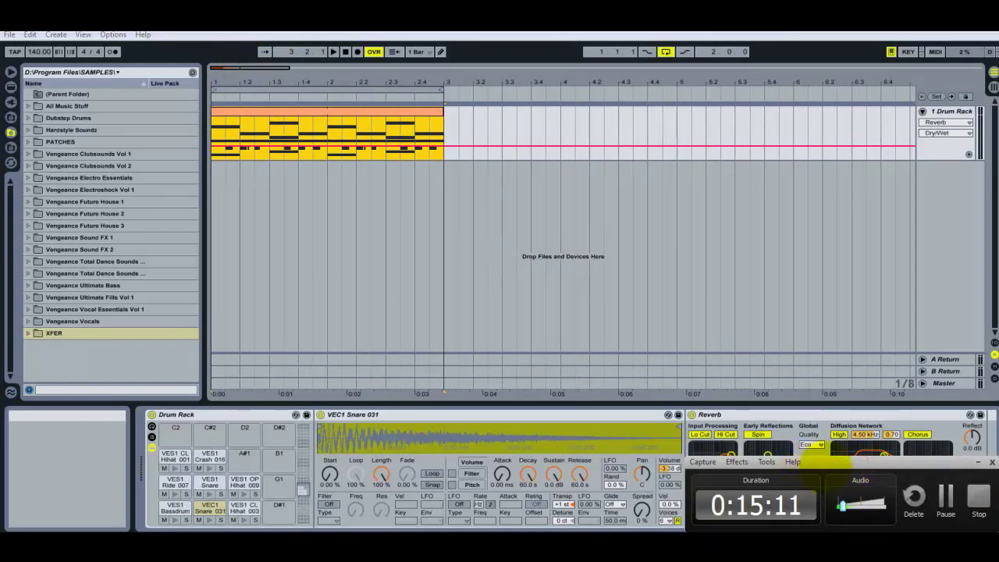
left_click_drag(827, 464, 827, 465)
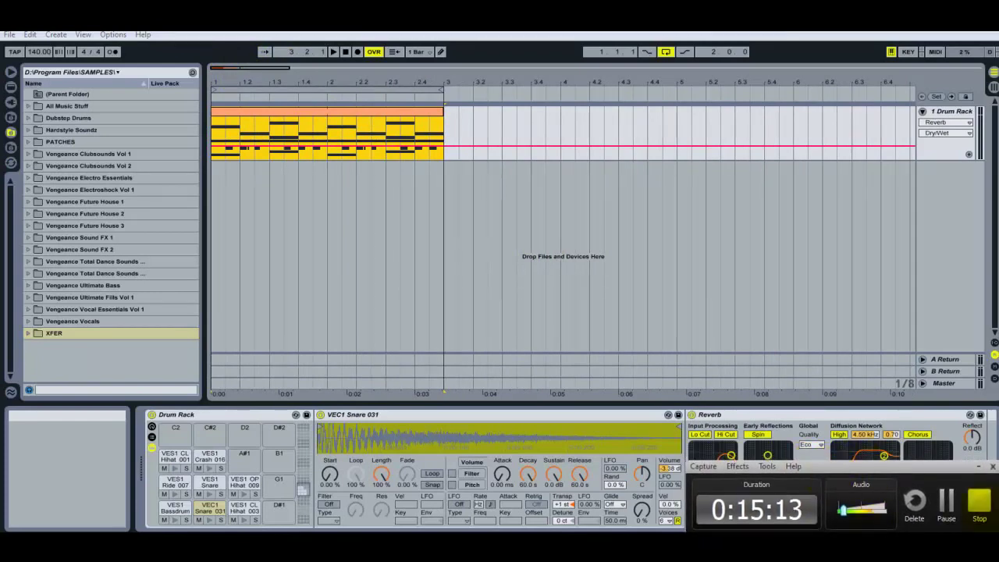